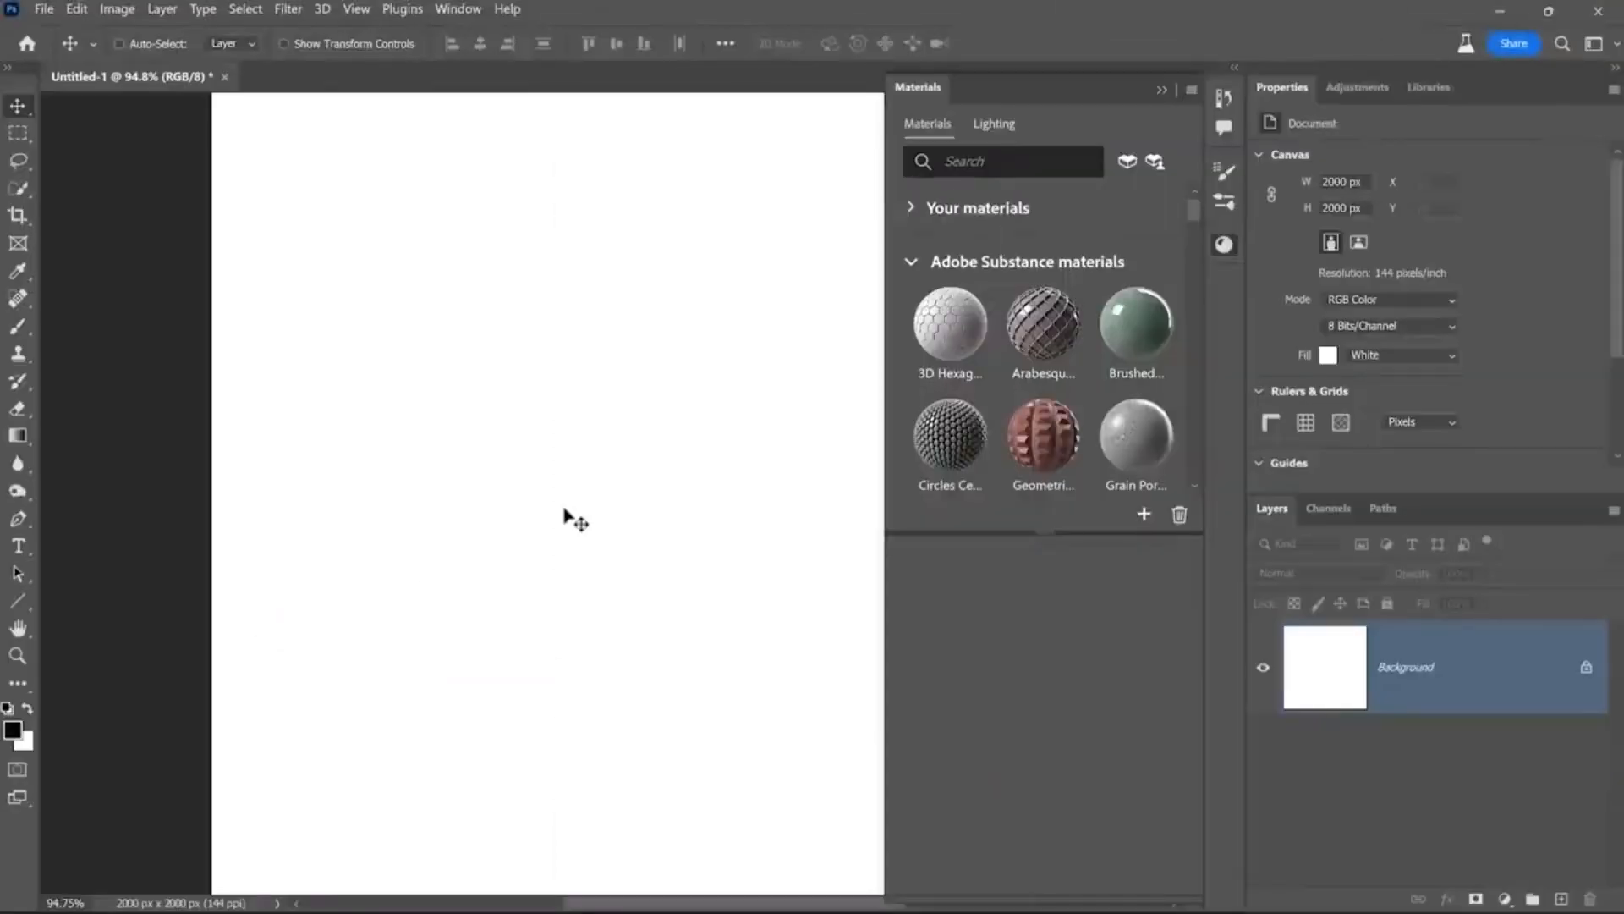
# Apply the Arabesque Ceramic Tiles Substance material to the blank canvas.
pyautogui.moveTo(1193, 212)
pyautogui.mouseDown()
pyautogui.moveTo(1199, 270)
pyautogui.moveTo(1197, 206)
pyautogui.mouseUp()
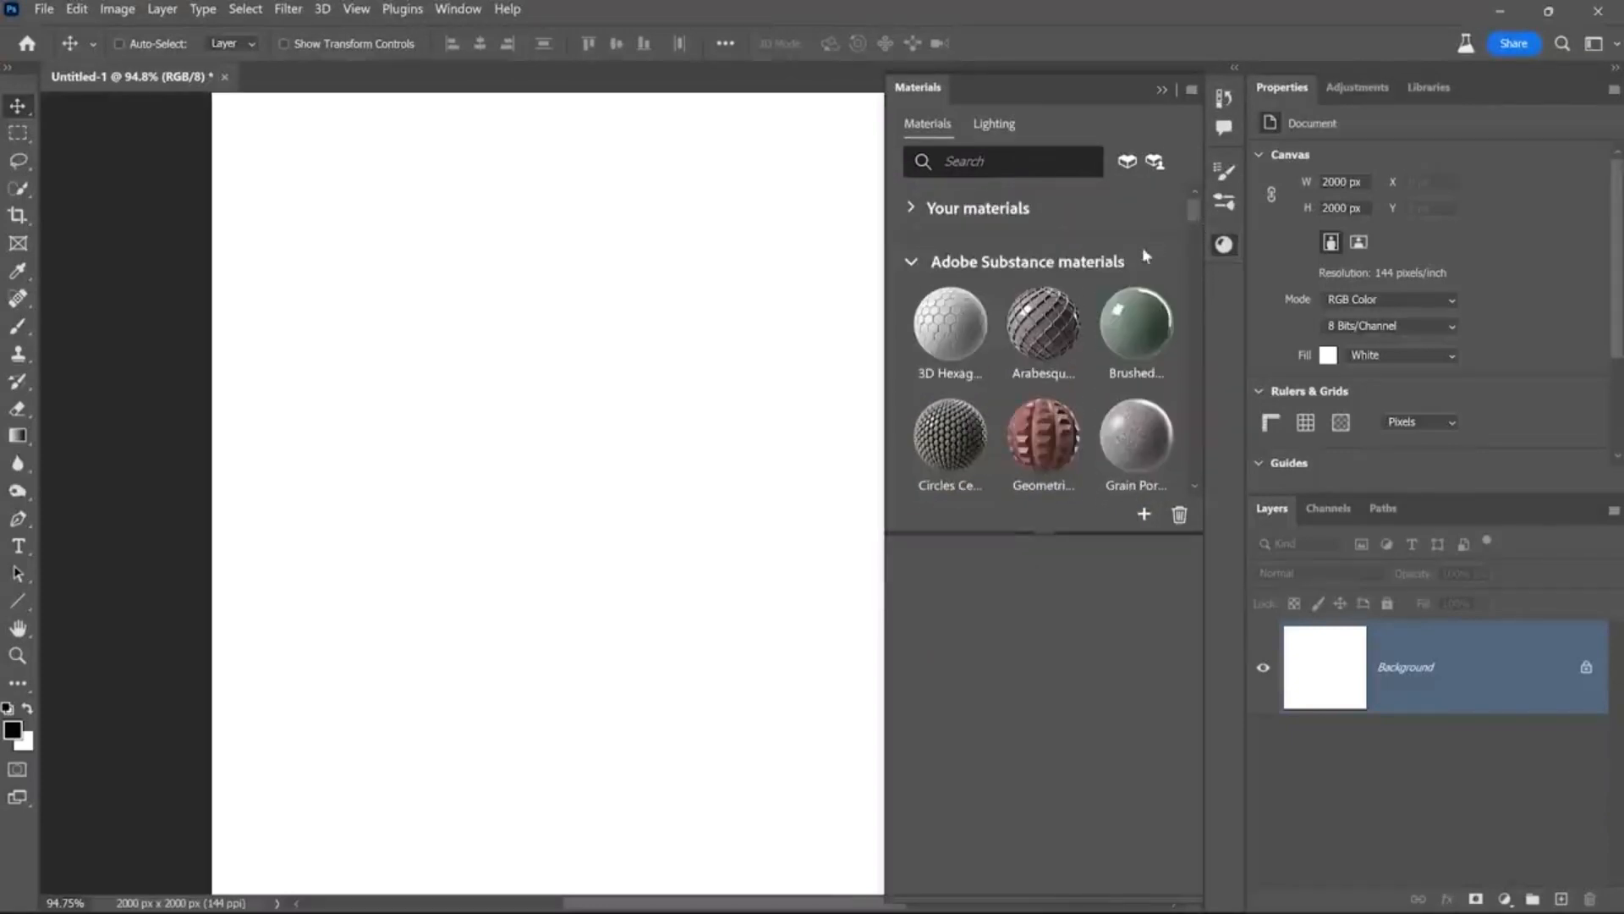
pyautogui.click(1053, 323)
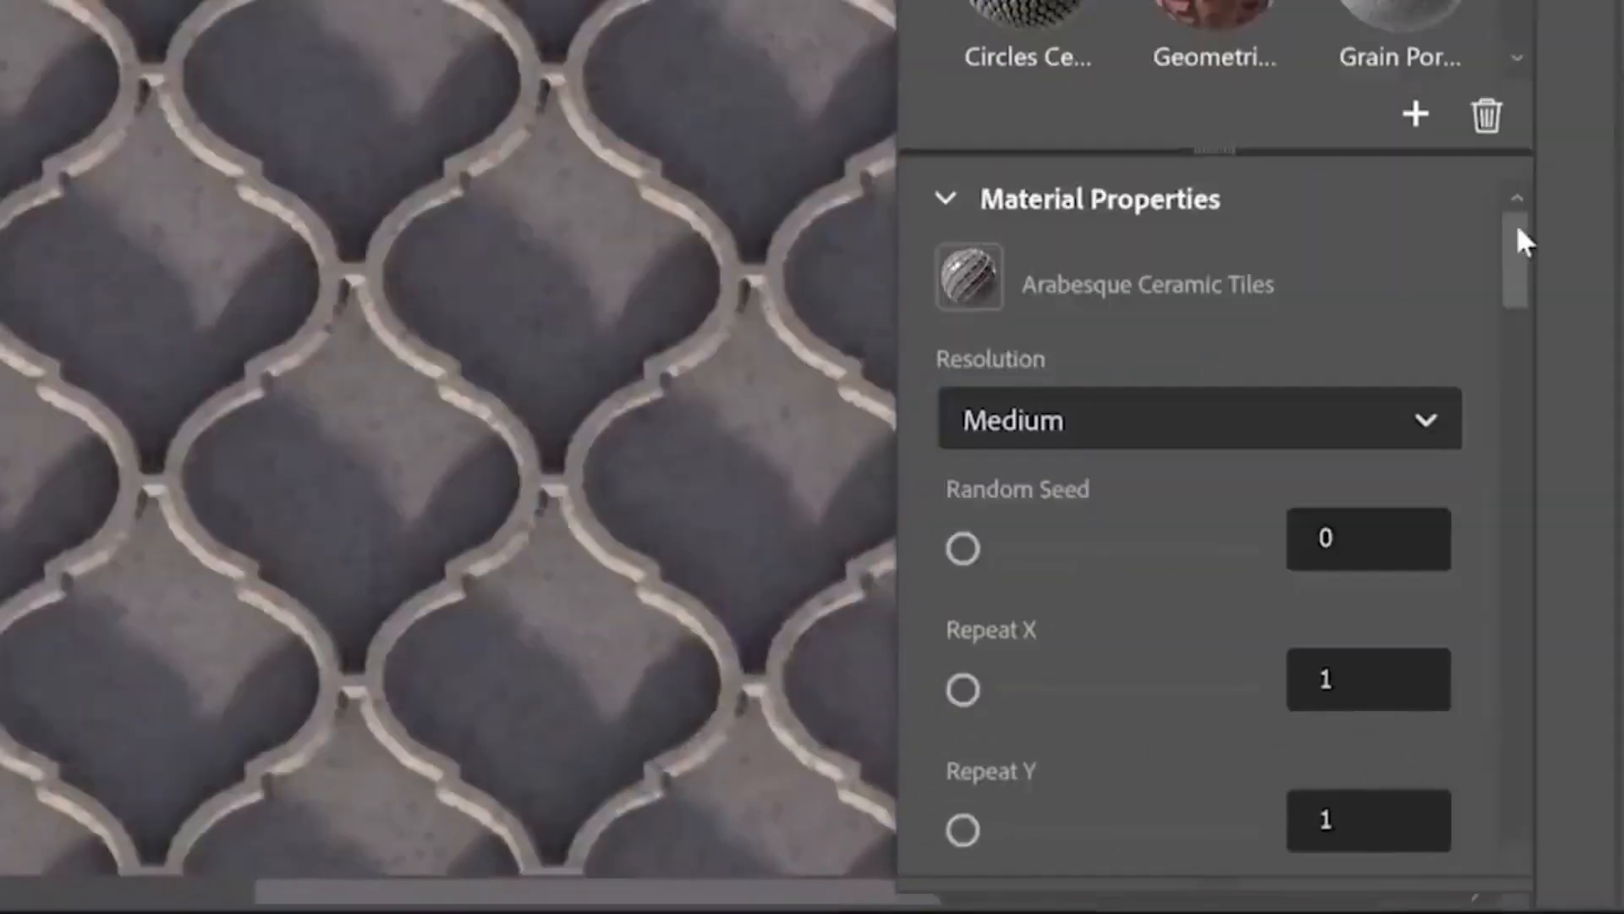
# Try the Draft and Ultra resolutions for the tile material, and set it back to Medium.
pyautogui.moveTo(1195, 578); pyautogui.dragTo(1195, 593)
pyautogui.click(1359, 226)
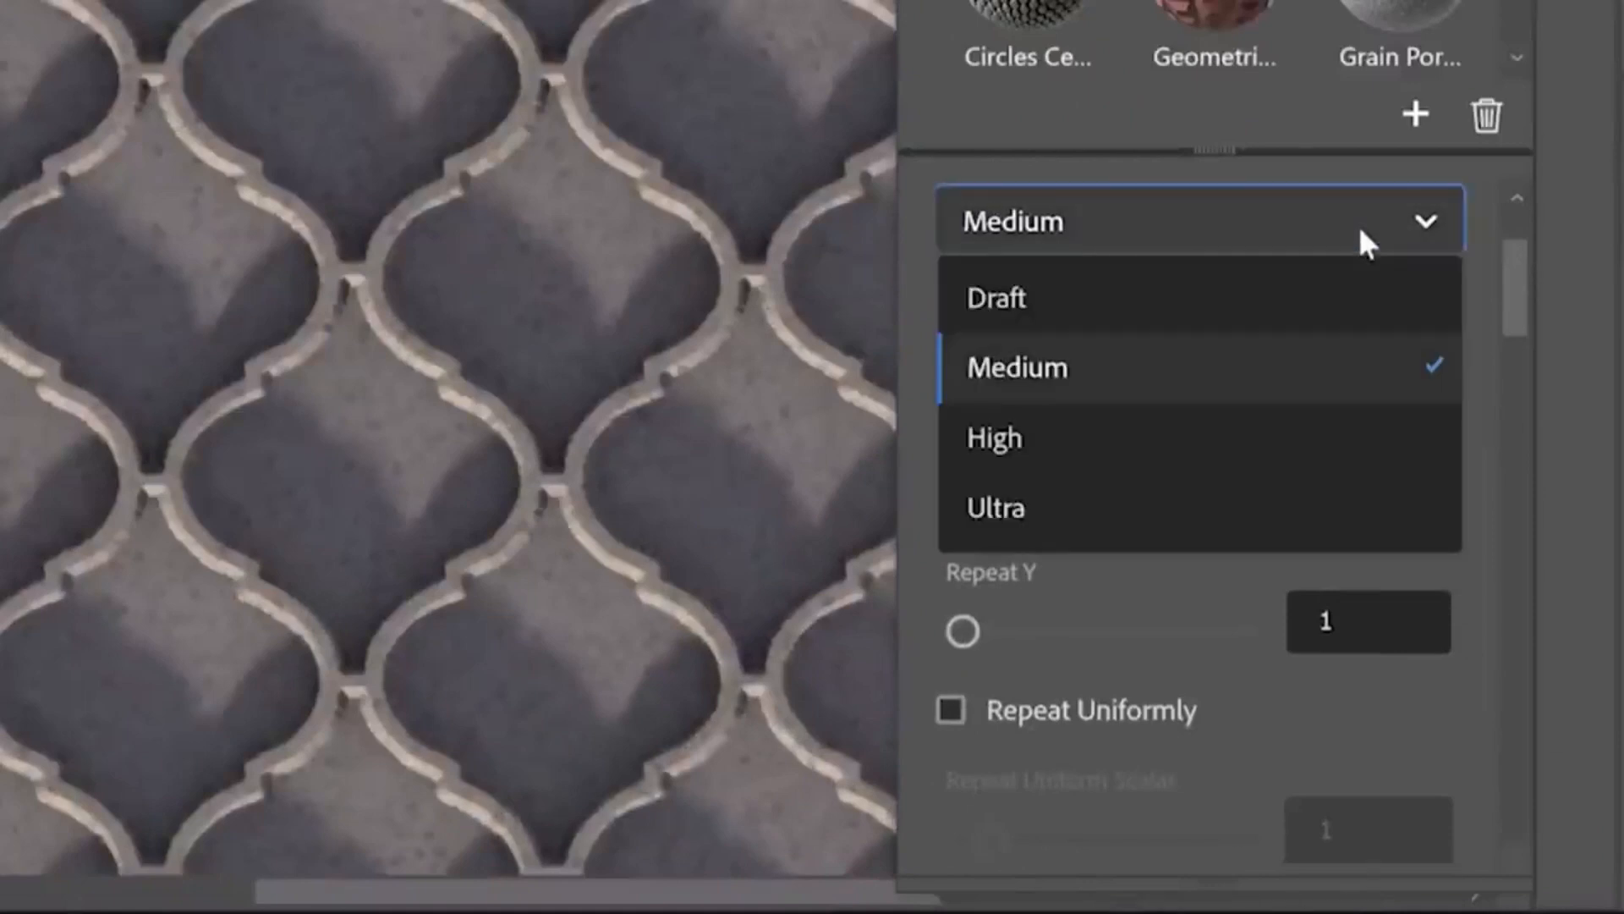
pyautogui.click(1136, 295)
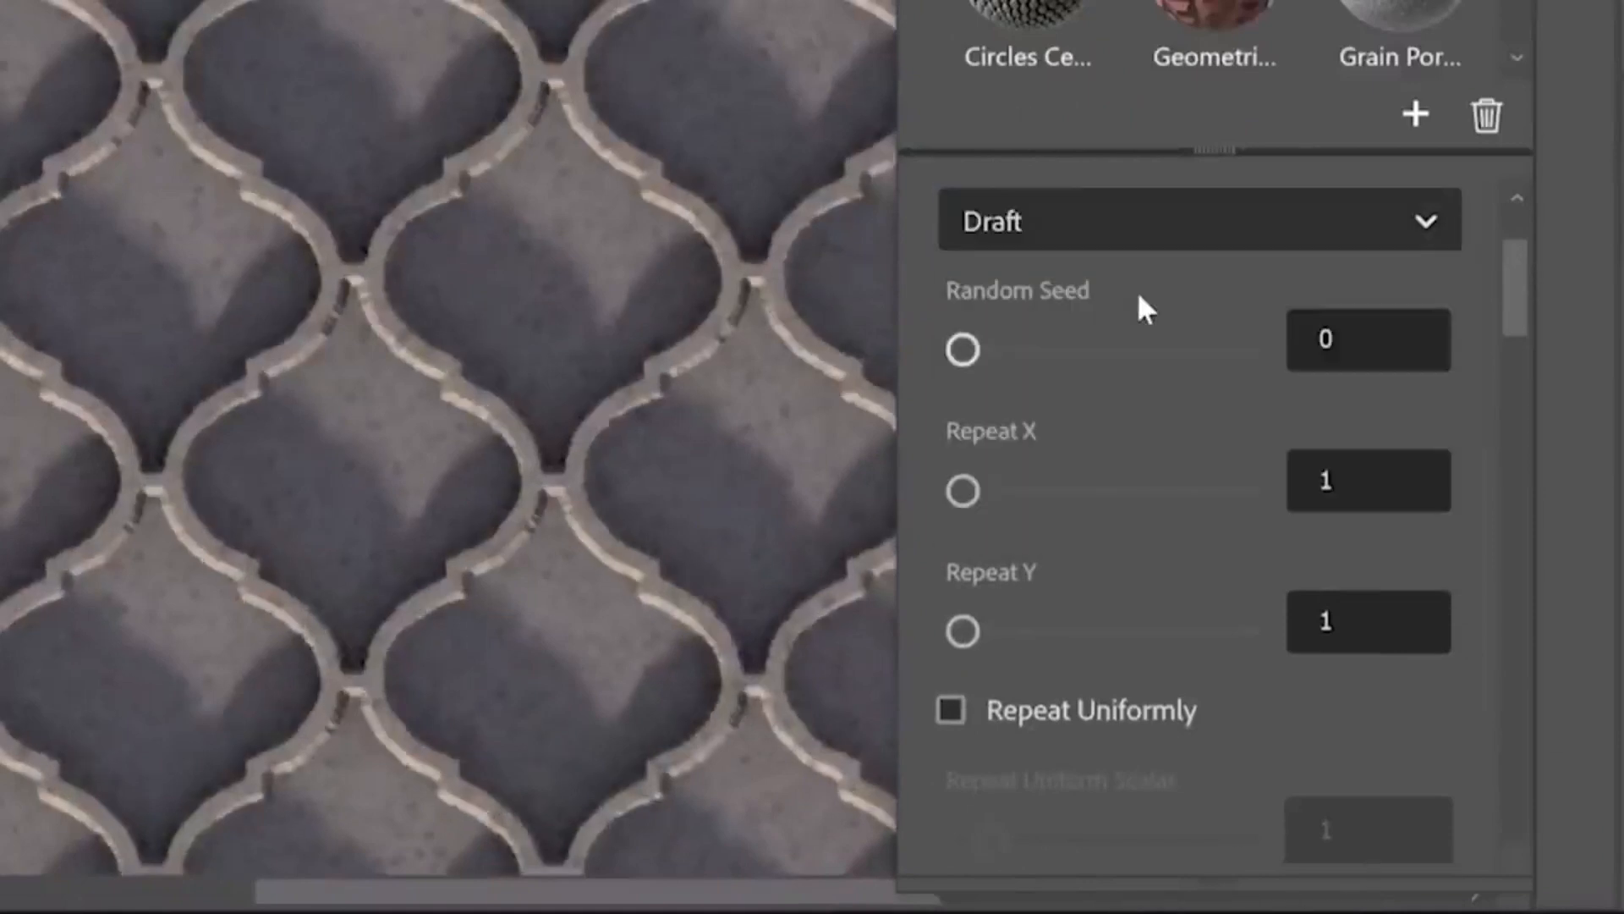
pyautogui.click(1141, 238)
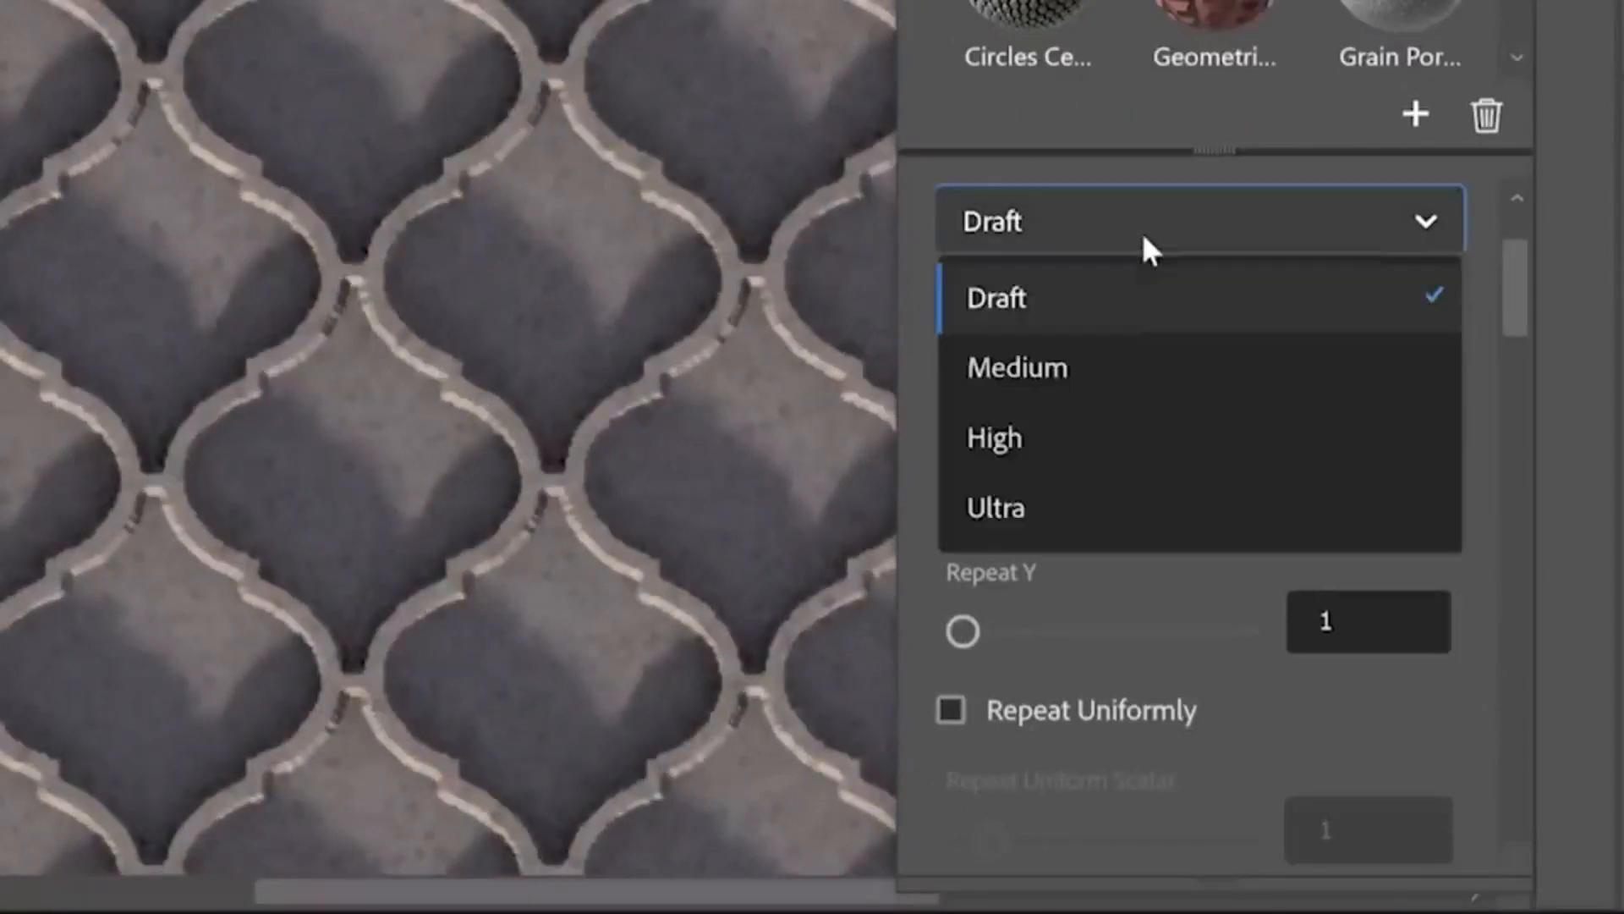
pyautogui.click(1097, 492)
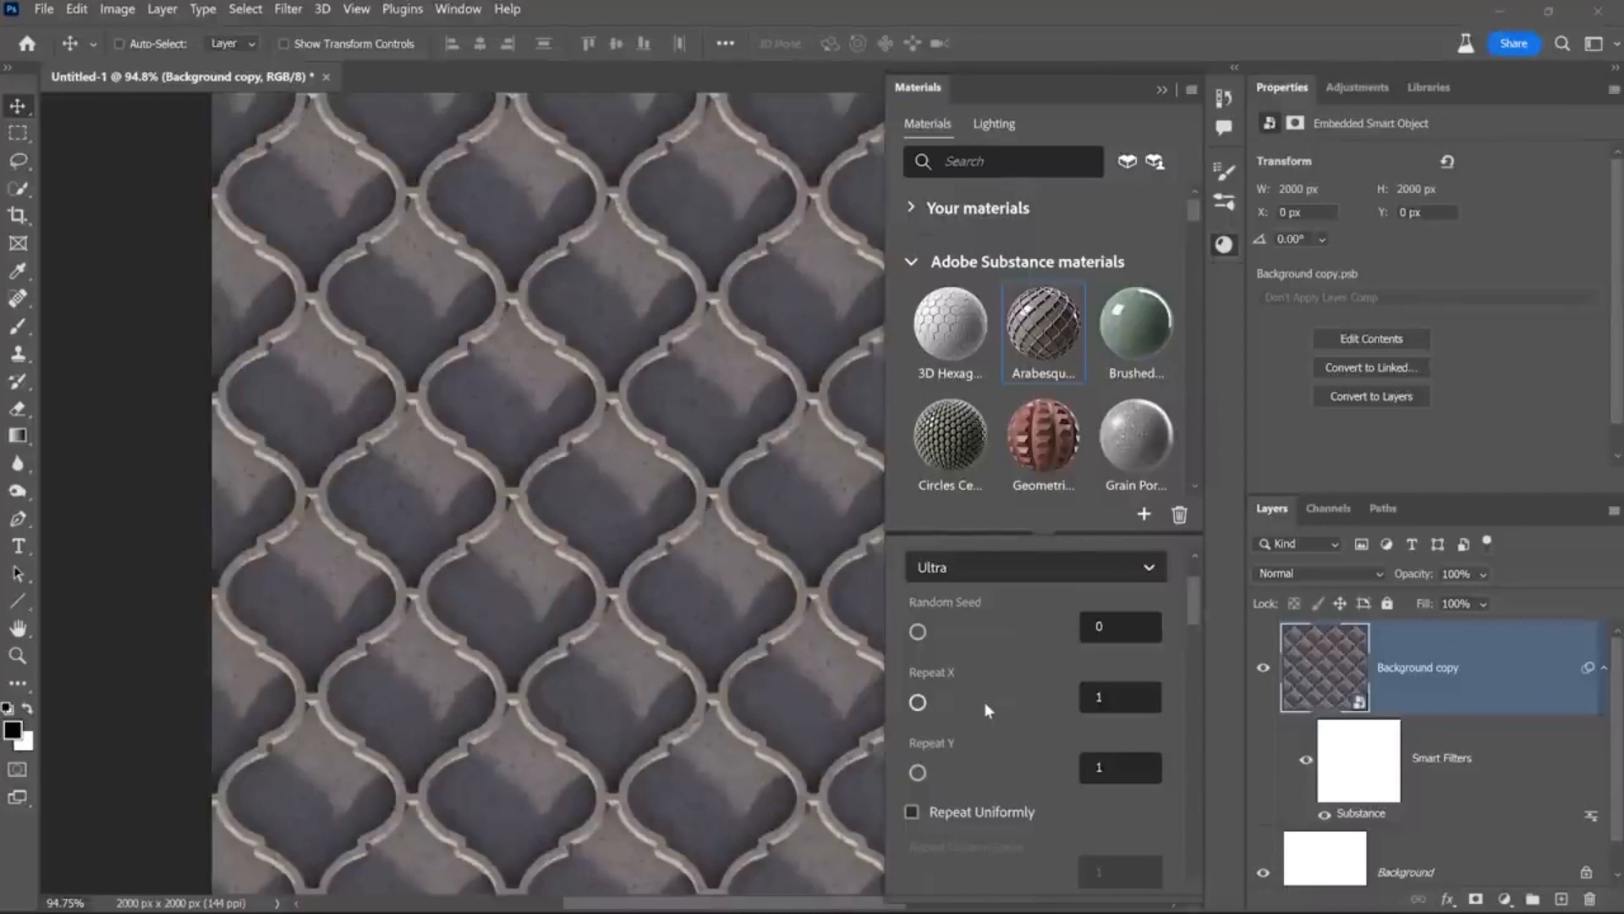
pyautogui.click(1003, 568)
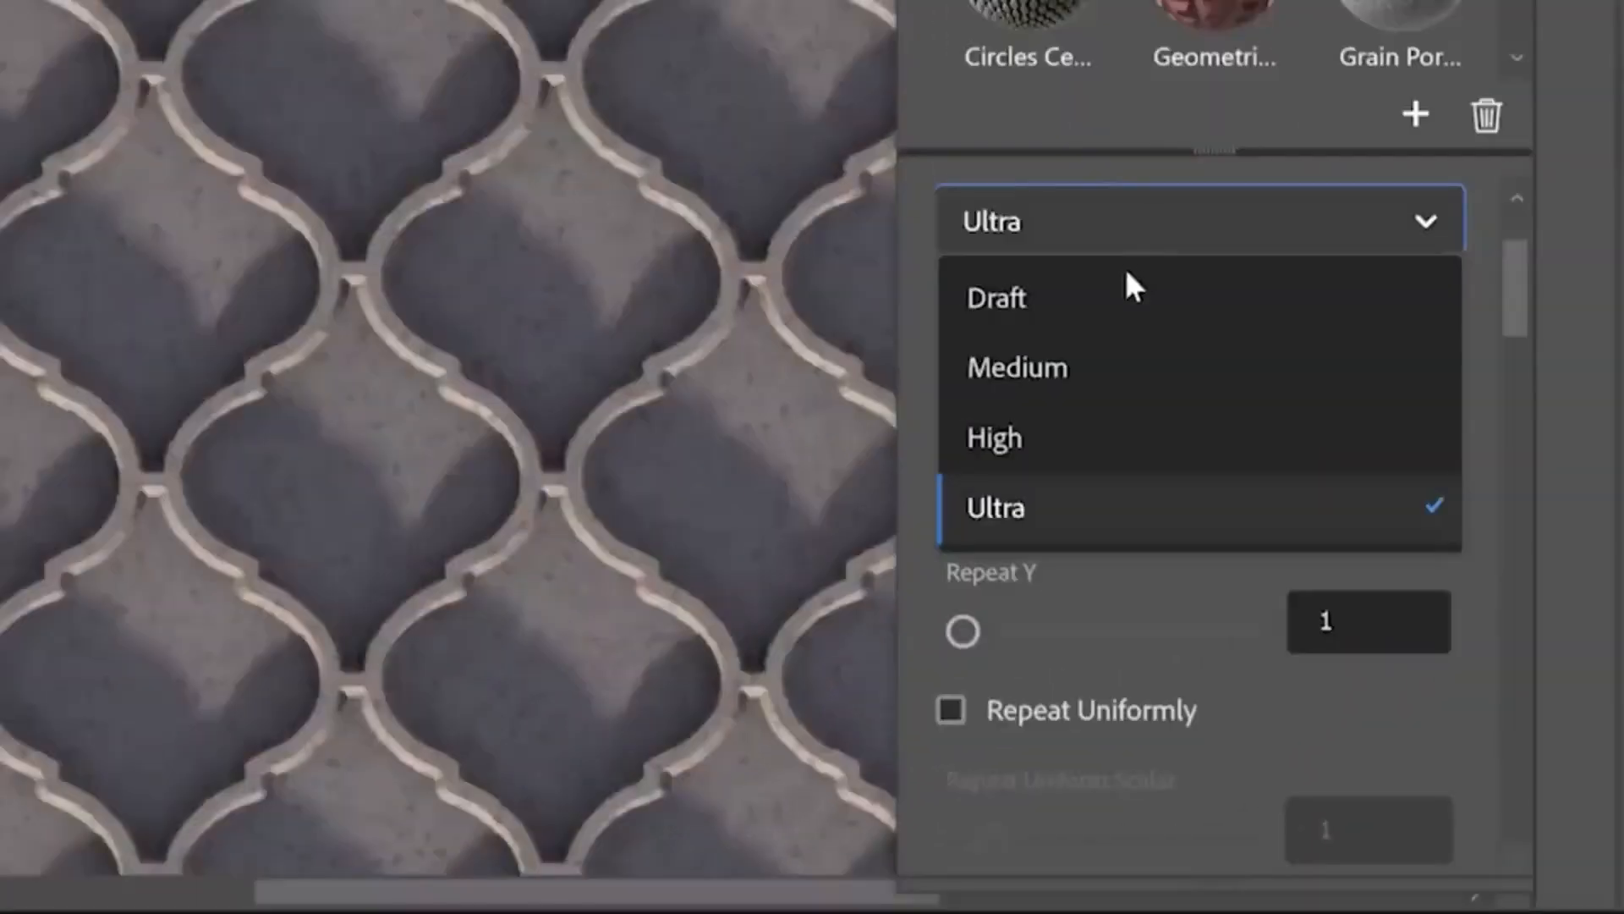
pyautogui.click(1134, 368)
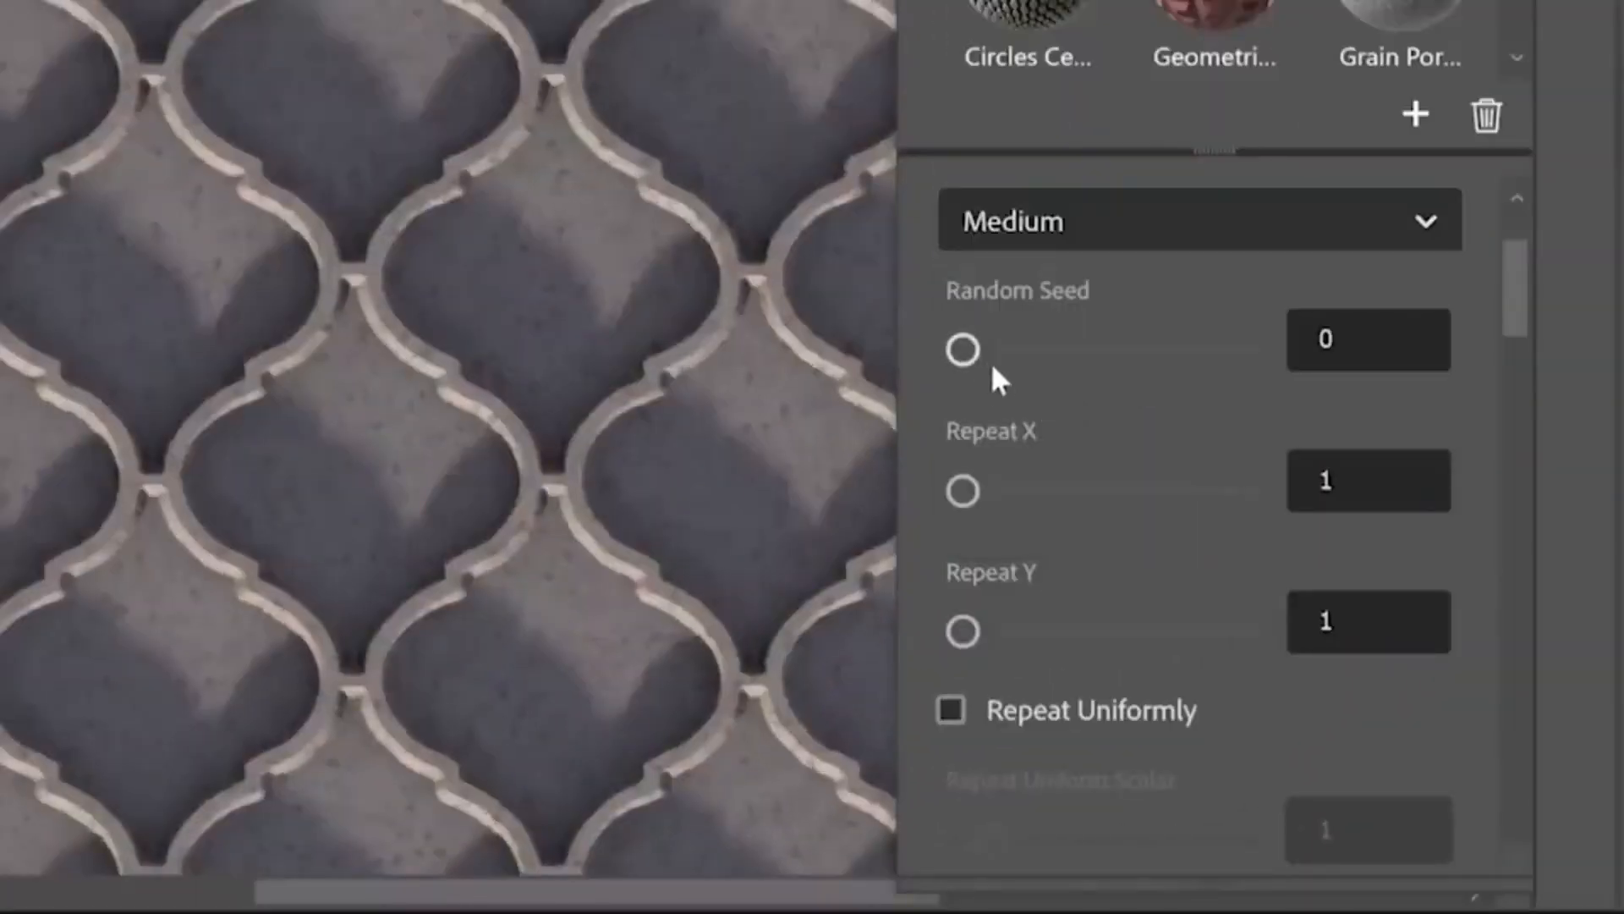
# Set the tile material's Random Seed to 247761.
pyautogui.moveTo(966, 354); pyautogui.dragTo(1036, 352)
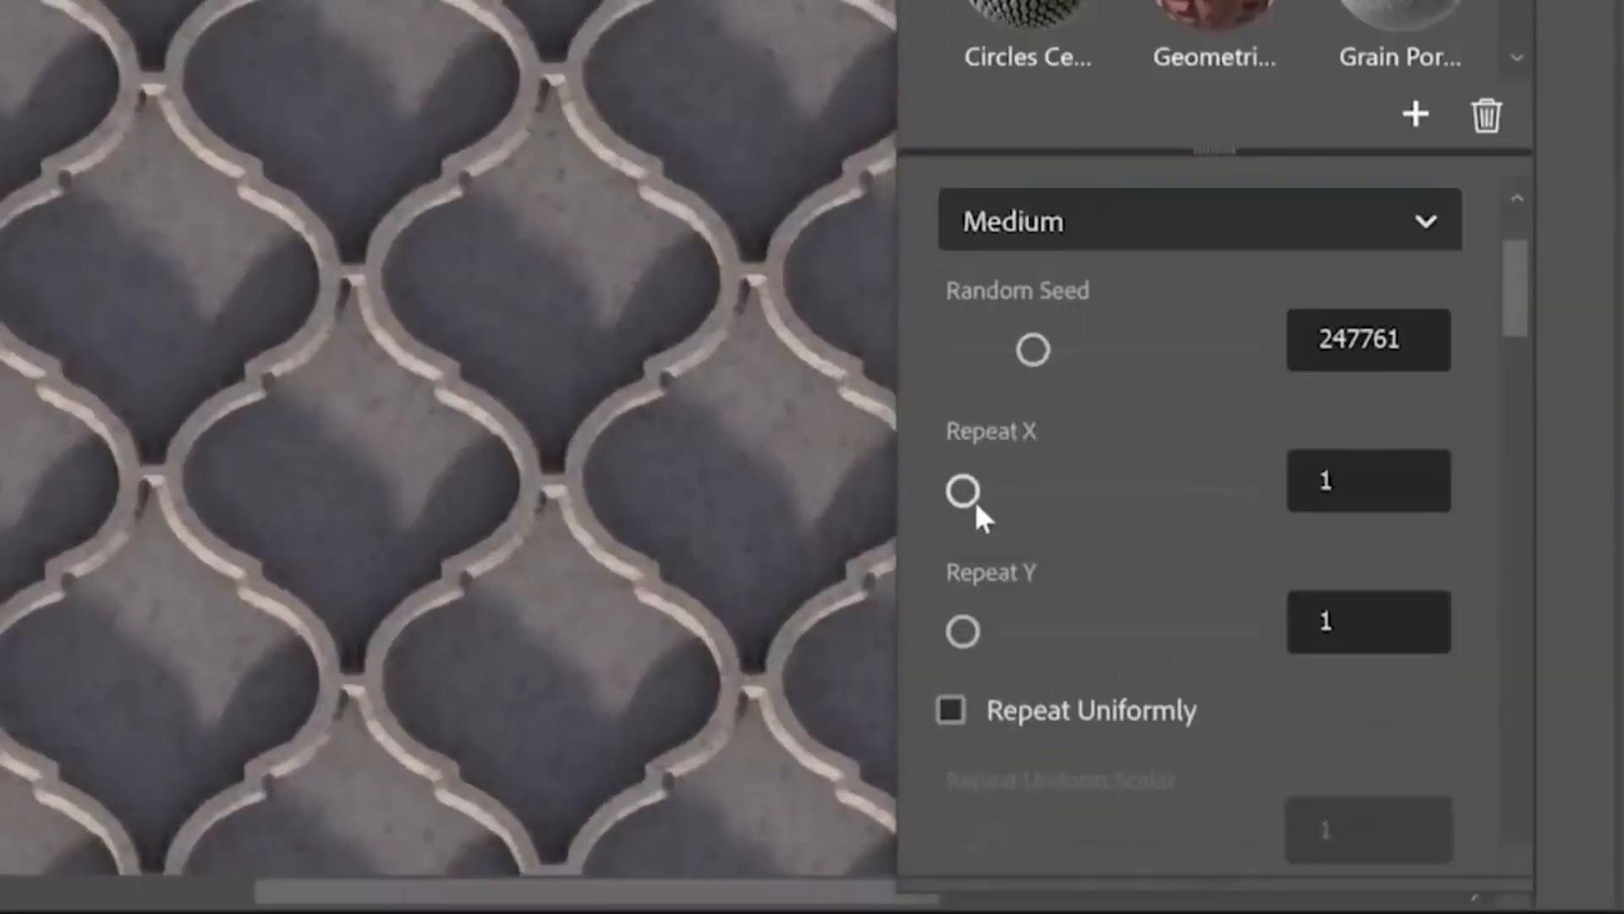
pyautogui.moveTo(963, 493); pyautogui.dragTo(914, 511)
pyautogui.moveTo(1506, 291); pyautogui.dragTo(1509, 652)
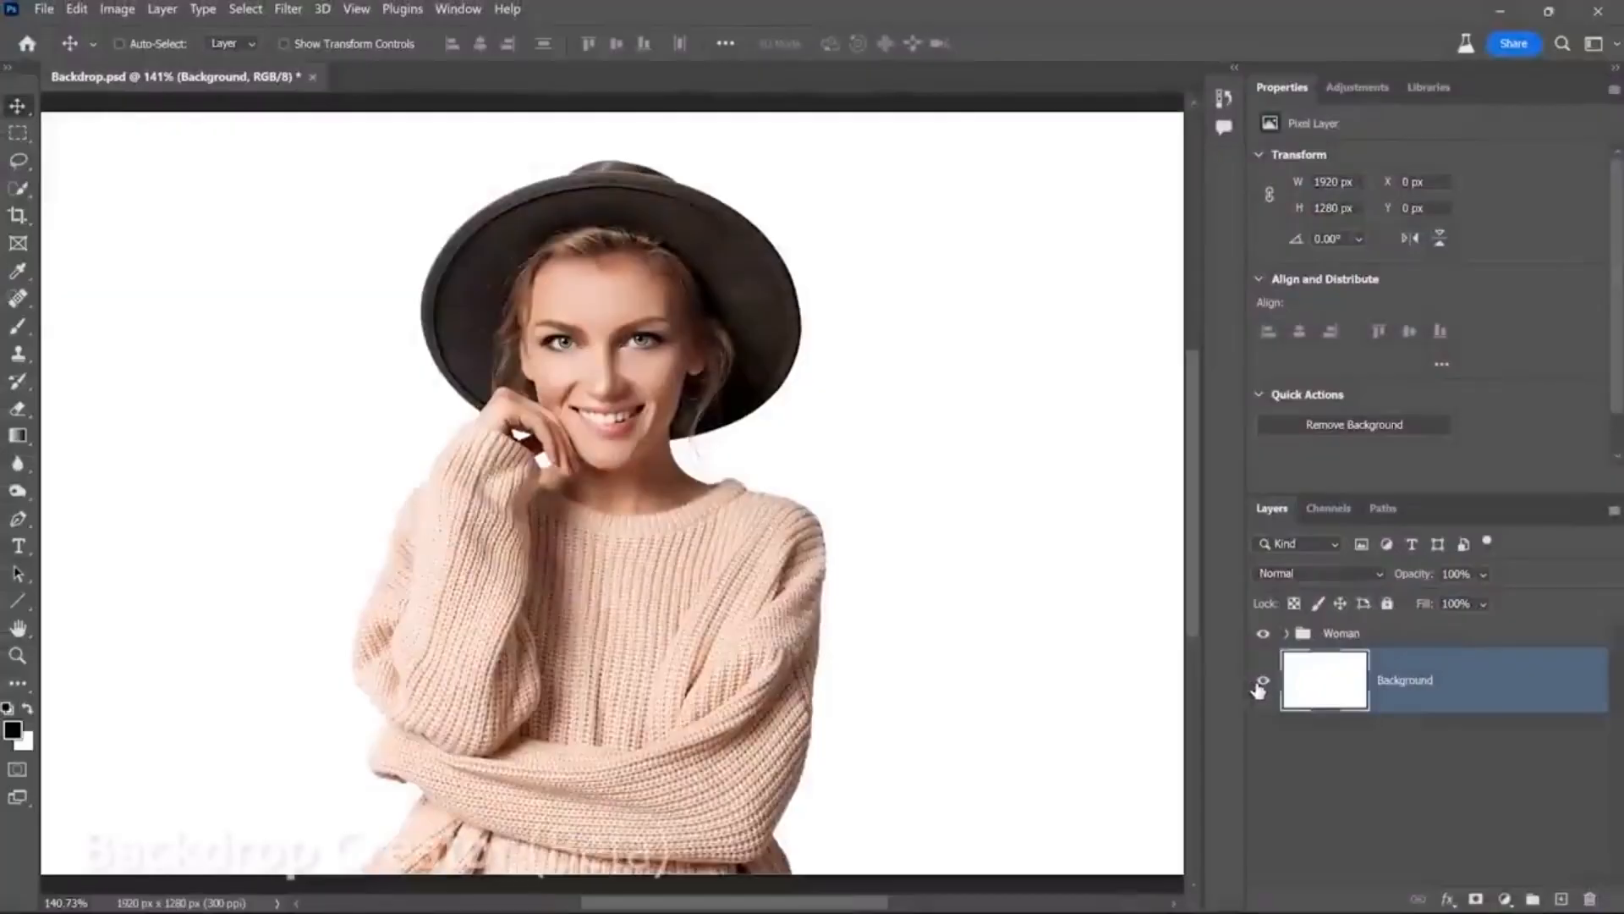
# Check the white Background layer of Backdrop.psd by toggling its visibility, and enable the Backdrop Creator neural filter on it.
pyautogui.click(1263, 682)
pyautogui.click(1263, 681)
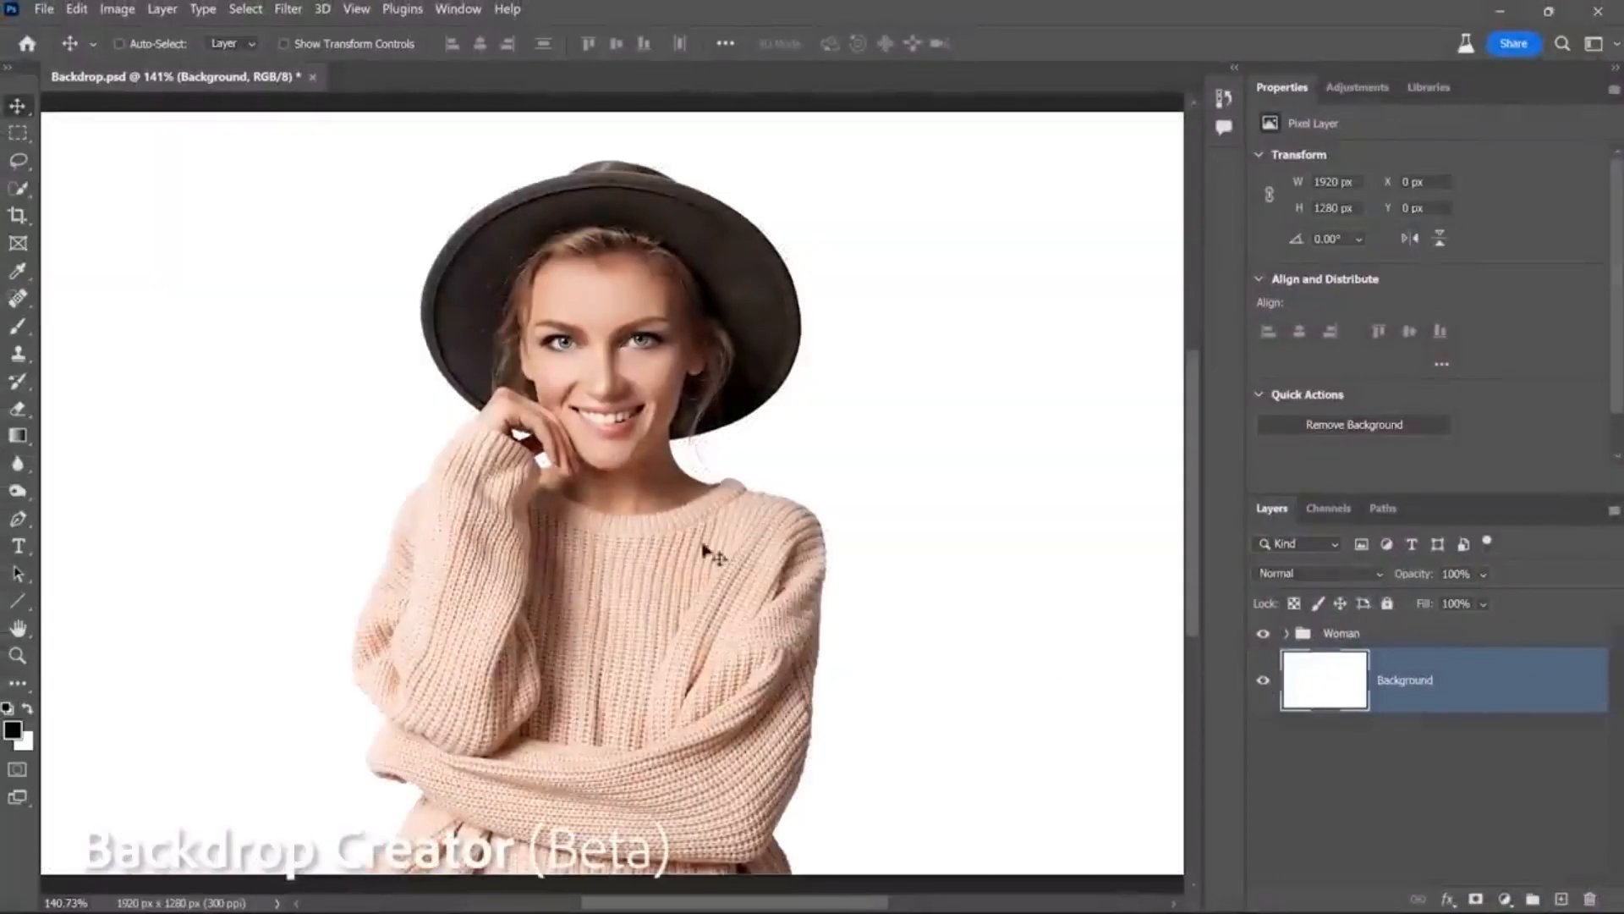
pyautogui.click(289, 10)
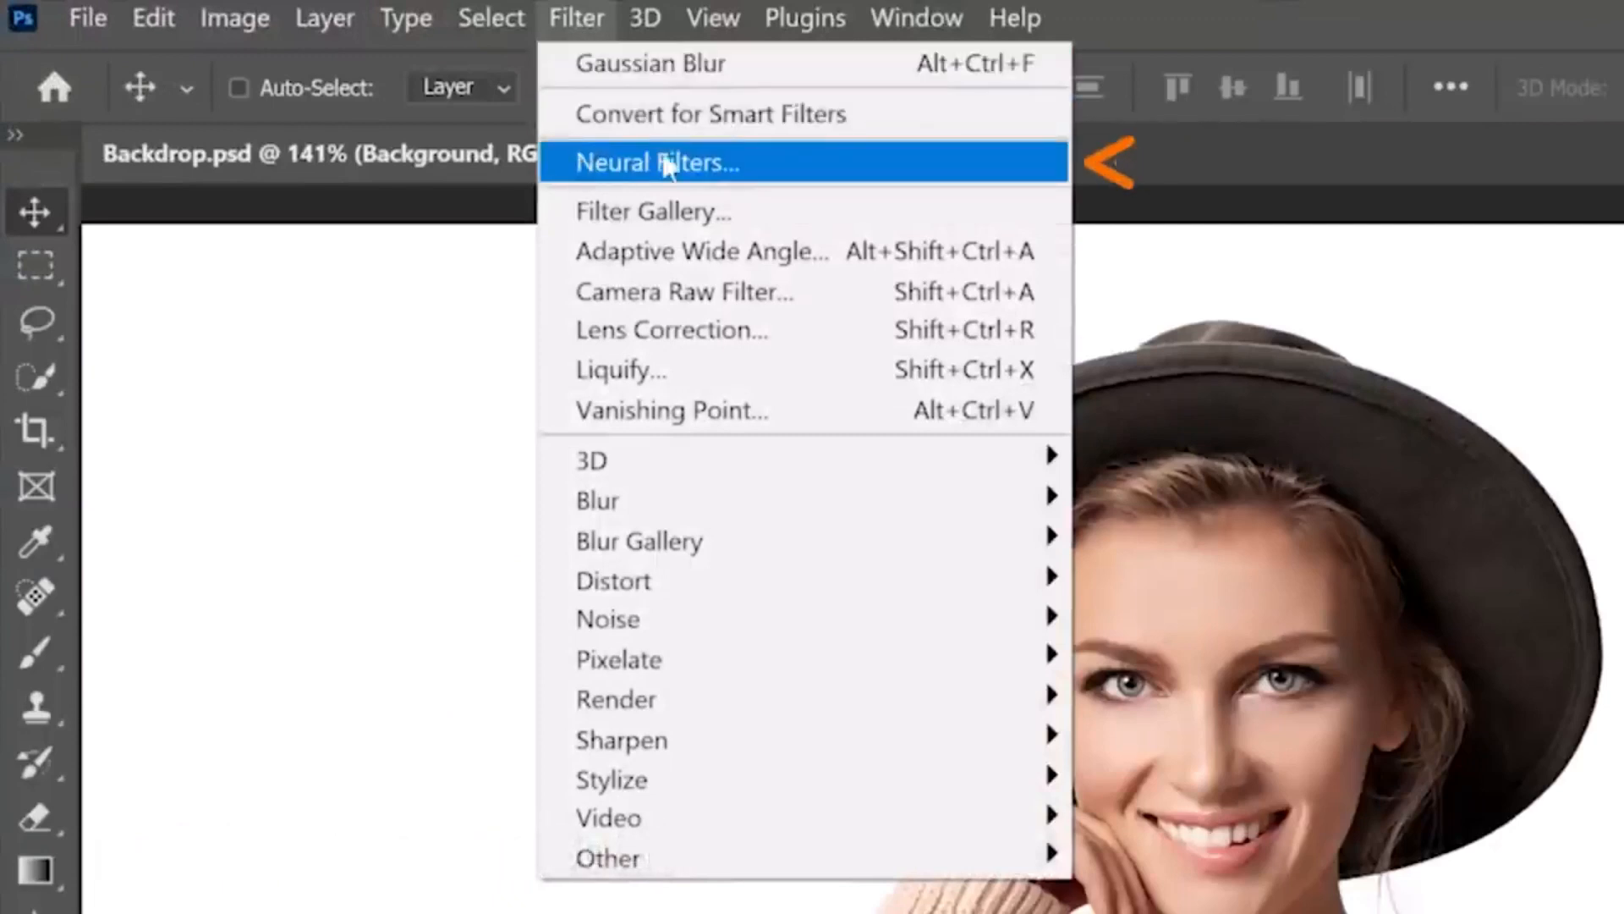
pyautogui.click(805, 165)
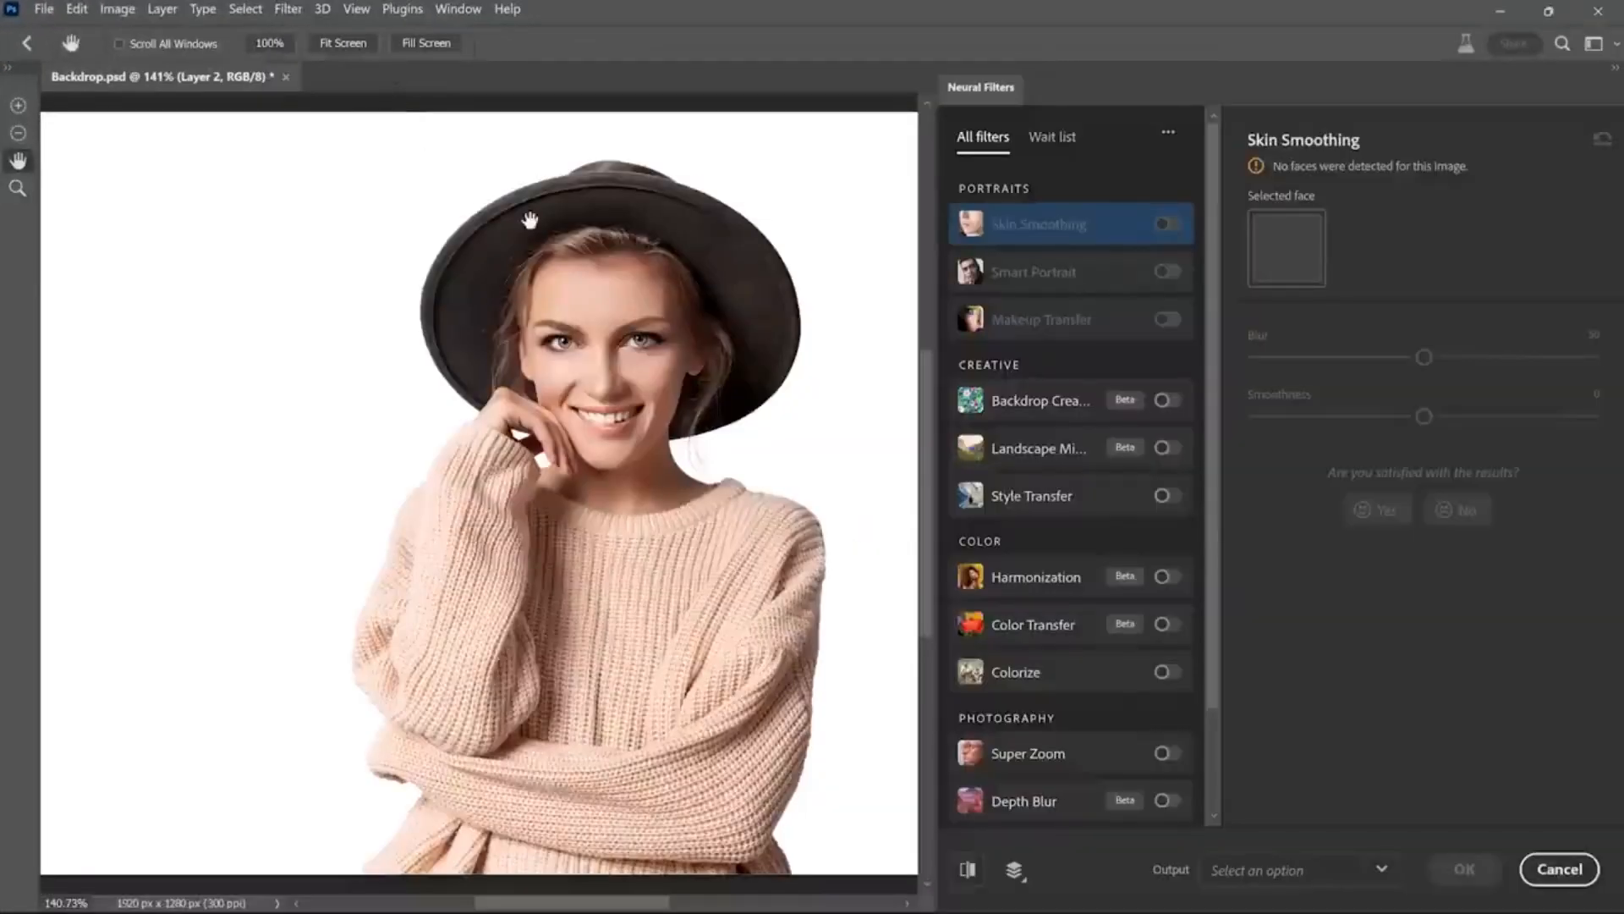
pyautogui.click(1165, 401)
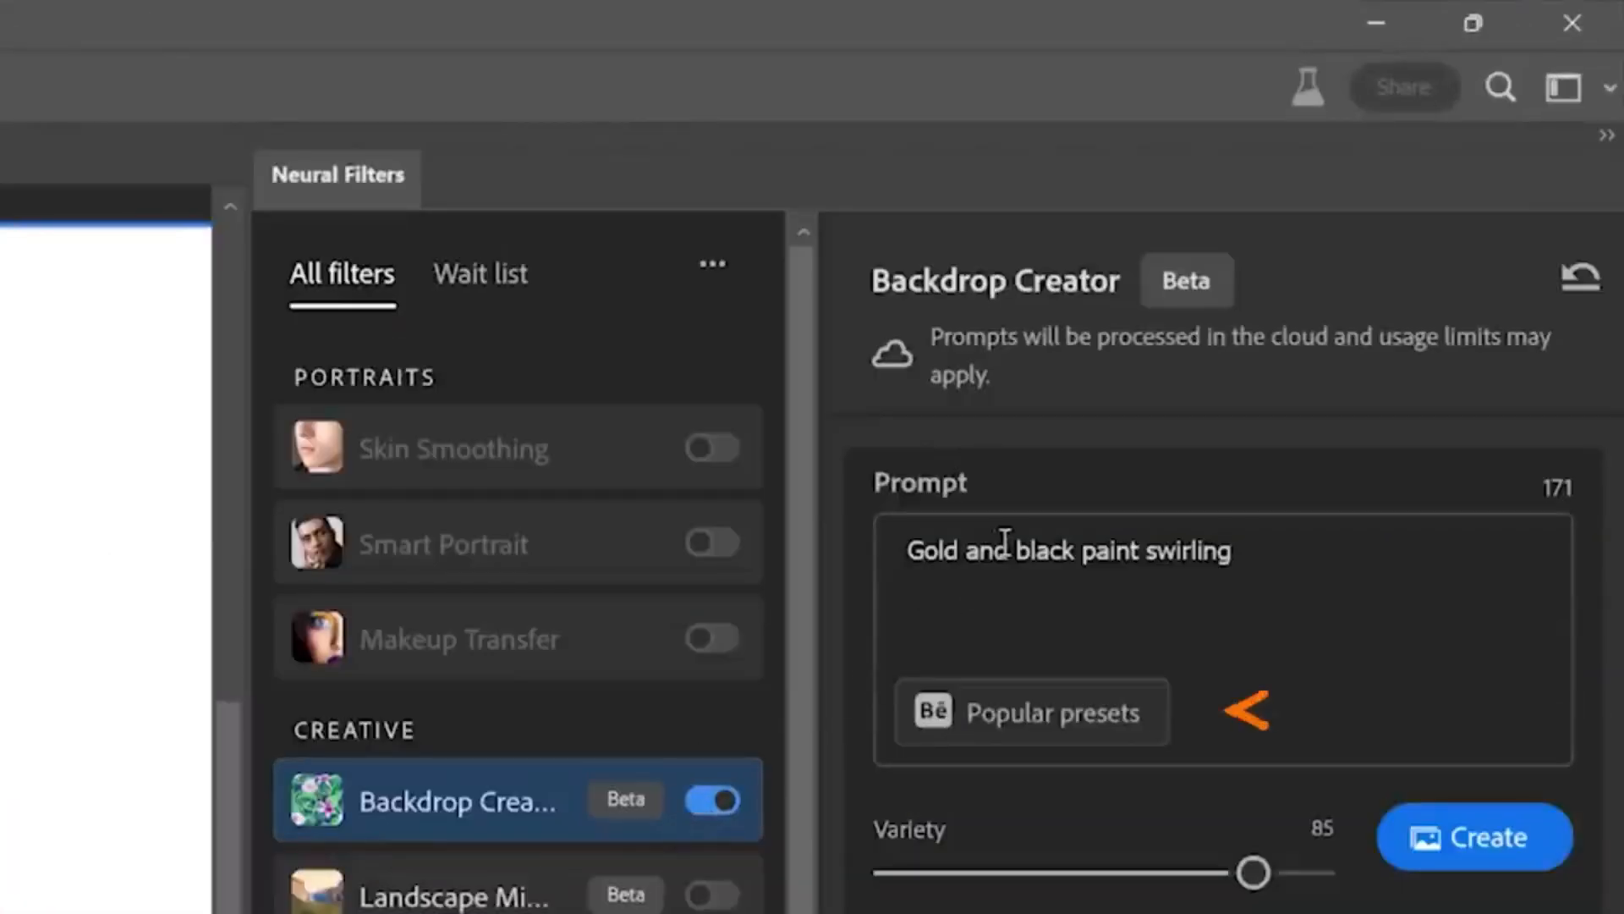
# Create backdrops from the popular "Sky background HD photograph fluffy clouds at sunset" prompt and try two of the pastel sky previews.
pyautogui.click(1011, 741)
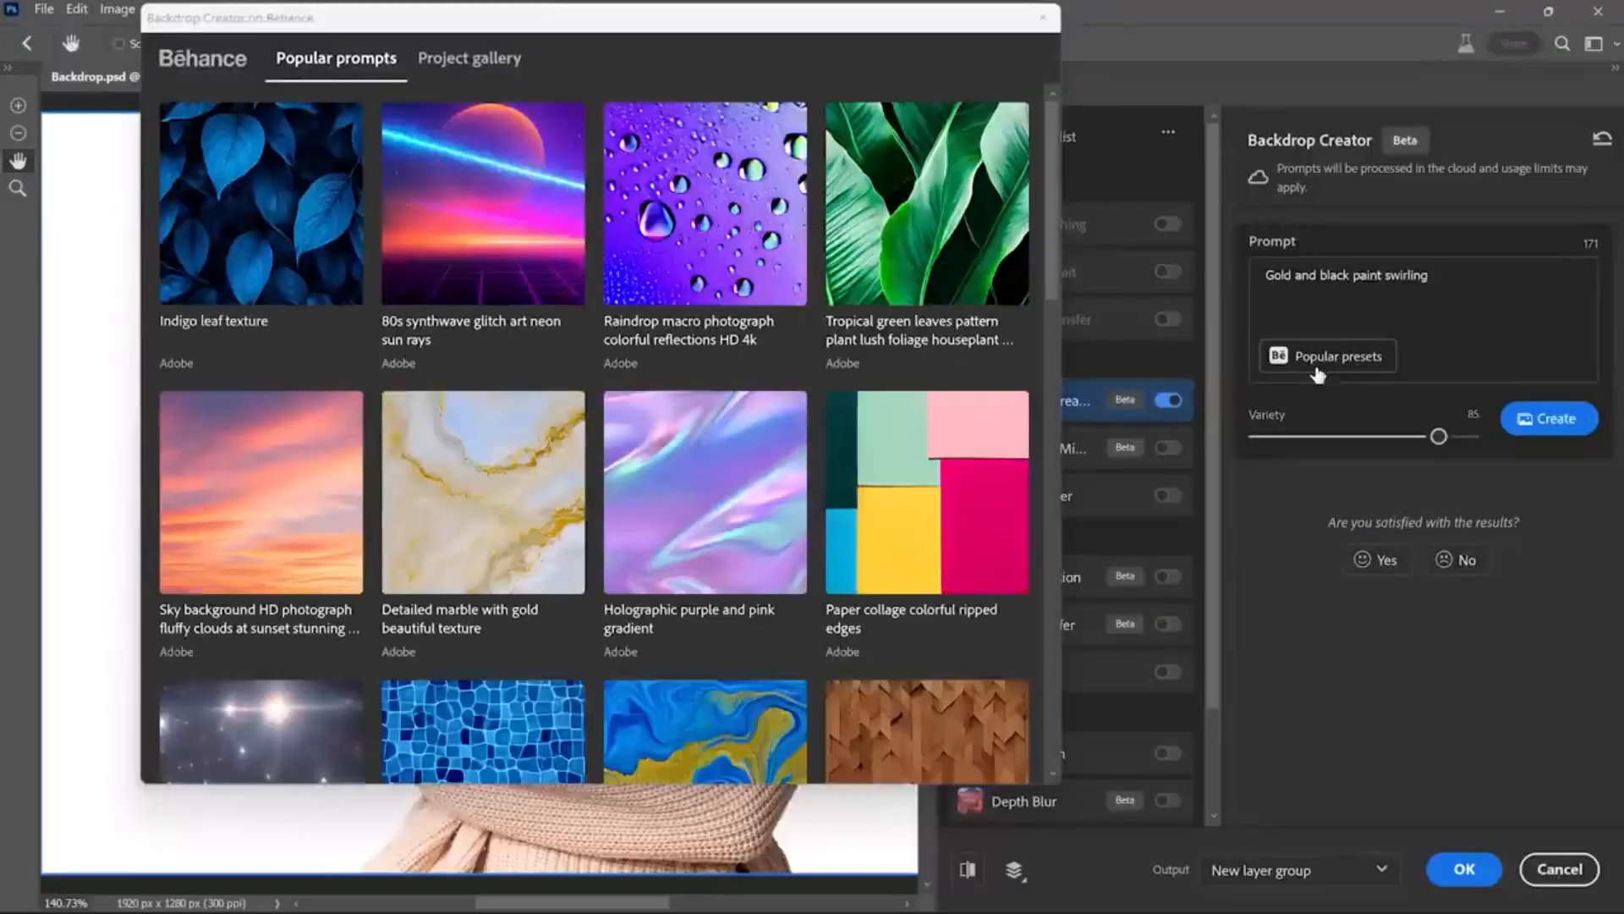
pyautogui.click(261, 493)
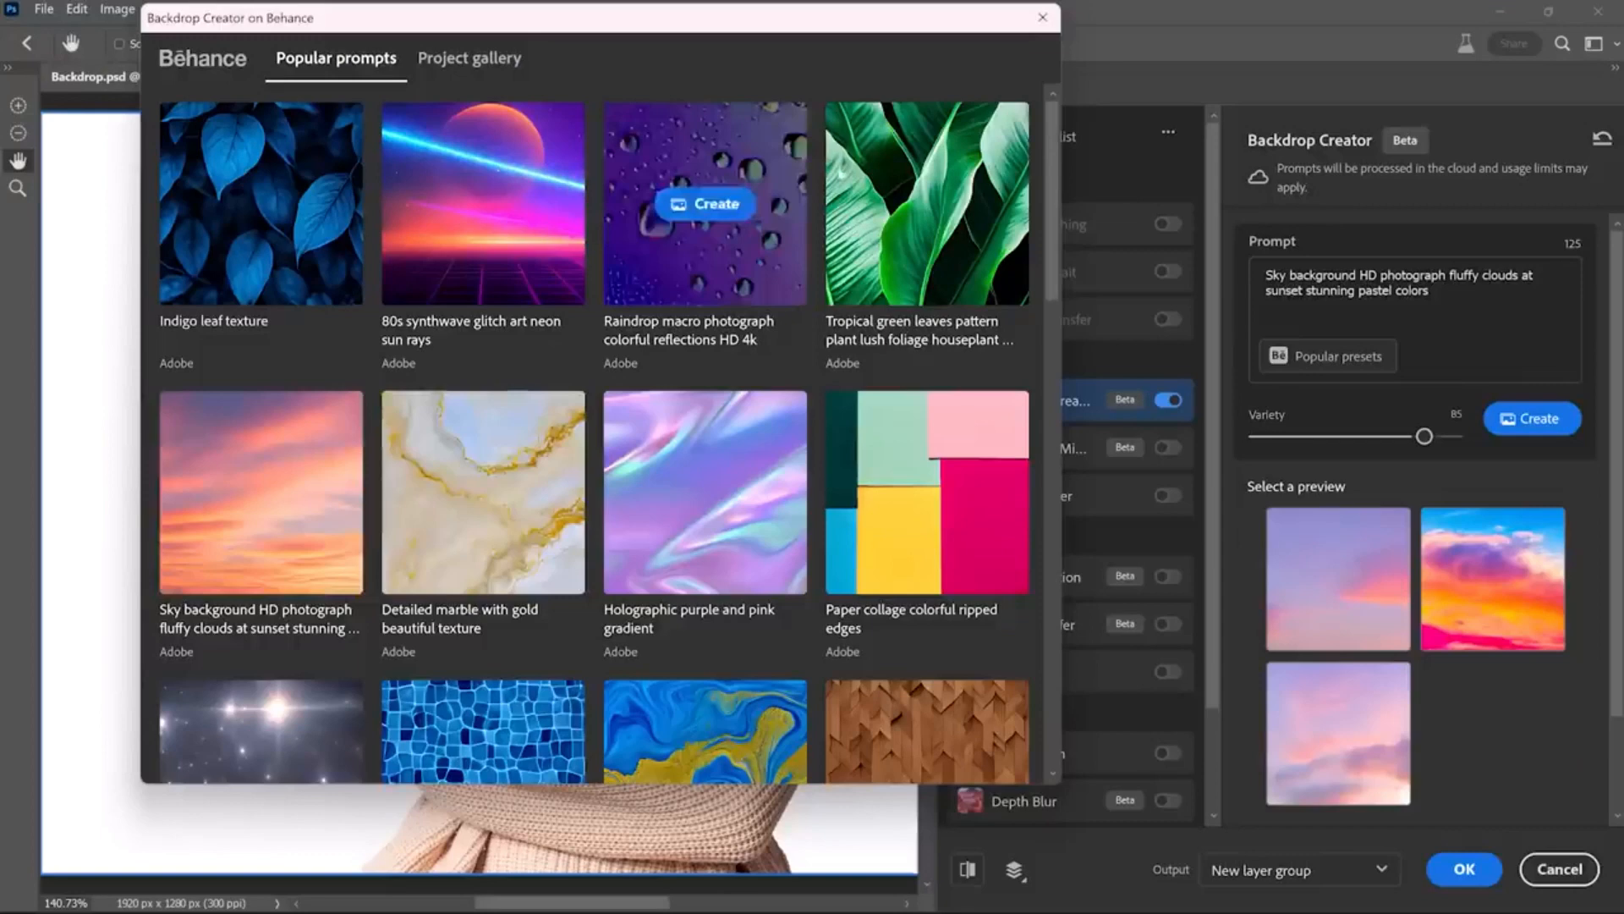
pyautogui.click(1044, 18)
pyautogui.click(1323, 729)
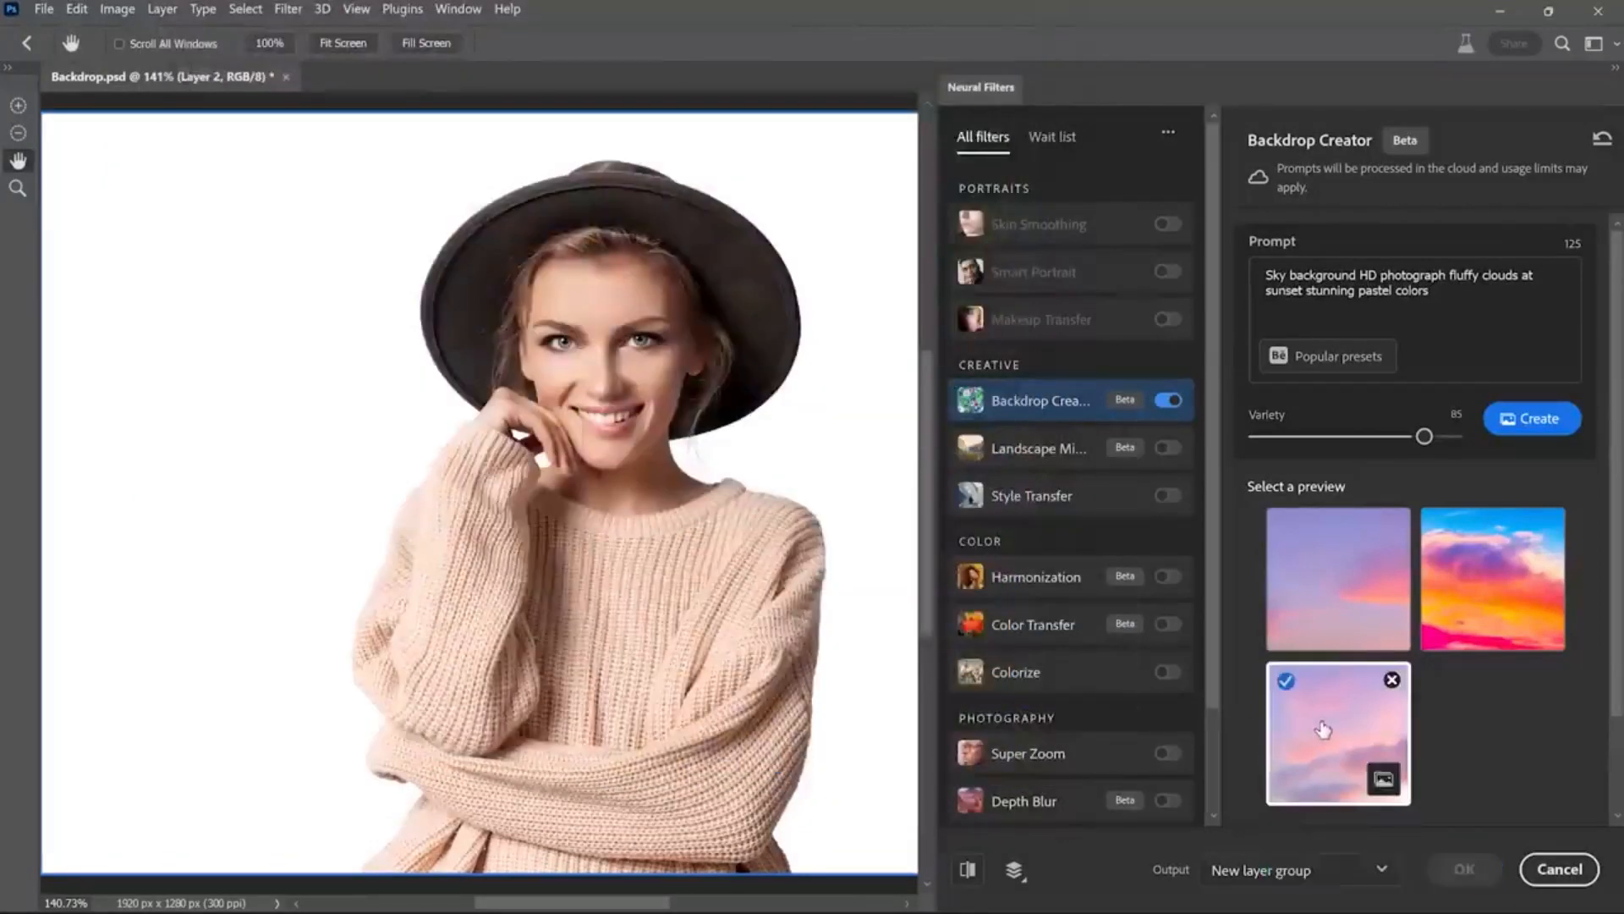
pyautogui.click(1321, 590)
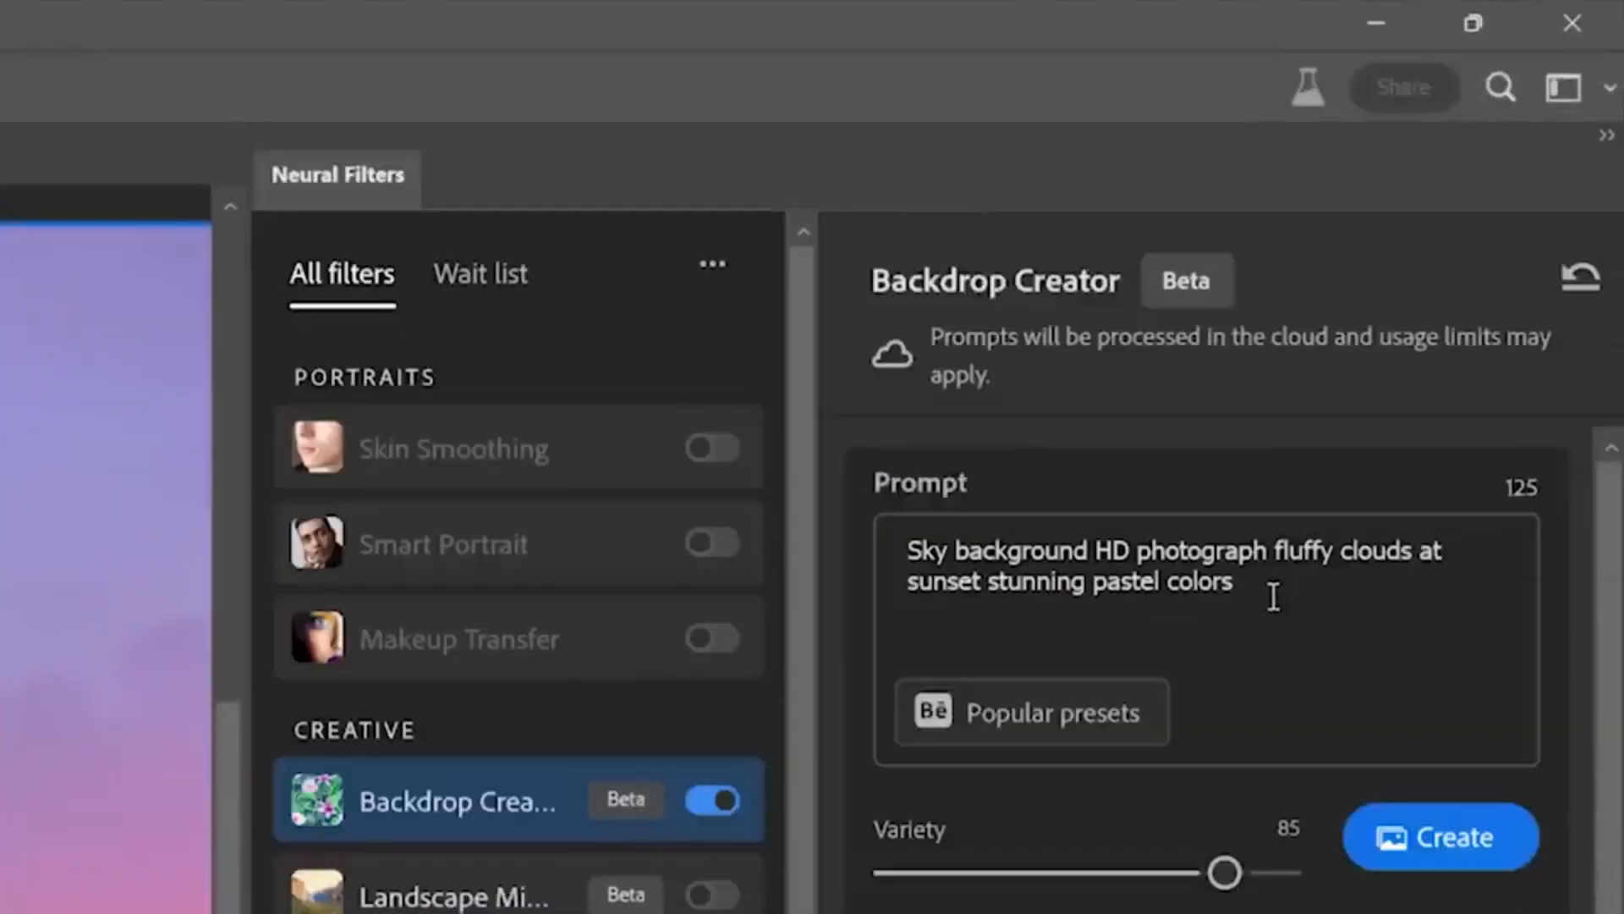
# Replace the prompt with "Landscape cold morning beach sky HD Photograph" and create new backdrops.
pyautogui.tripleClick(1447, 299)
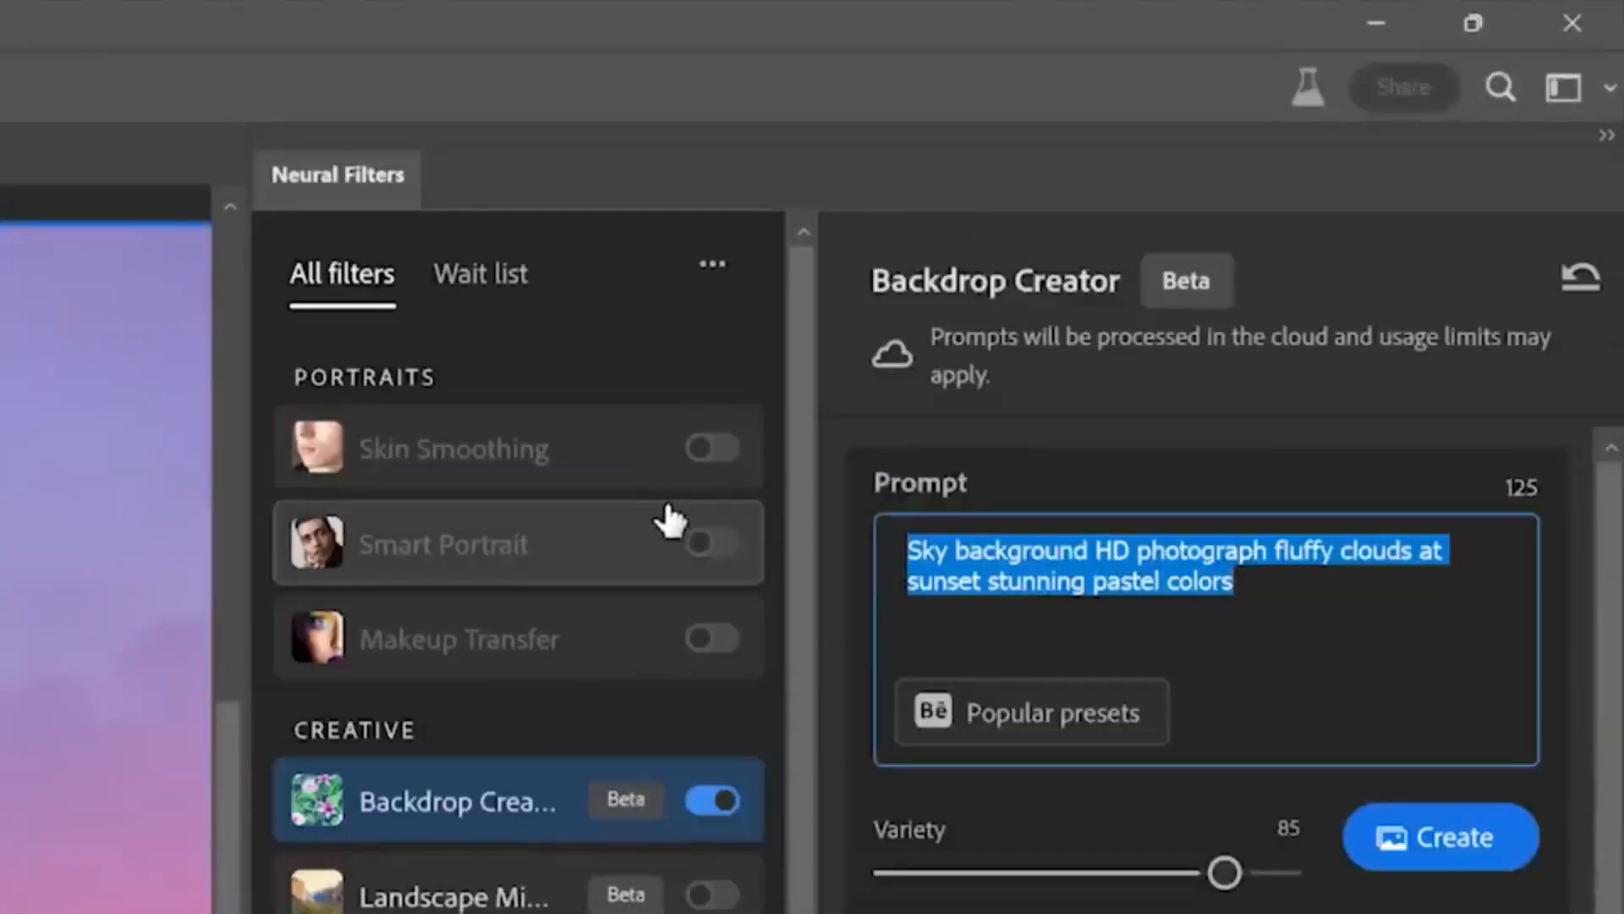
pyautogui.write('Landscap')
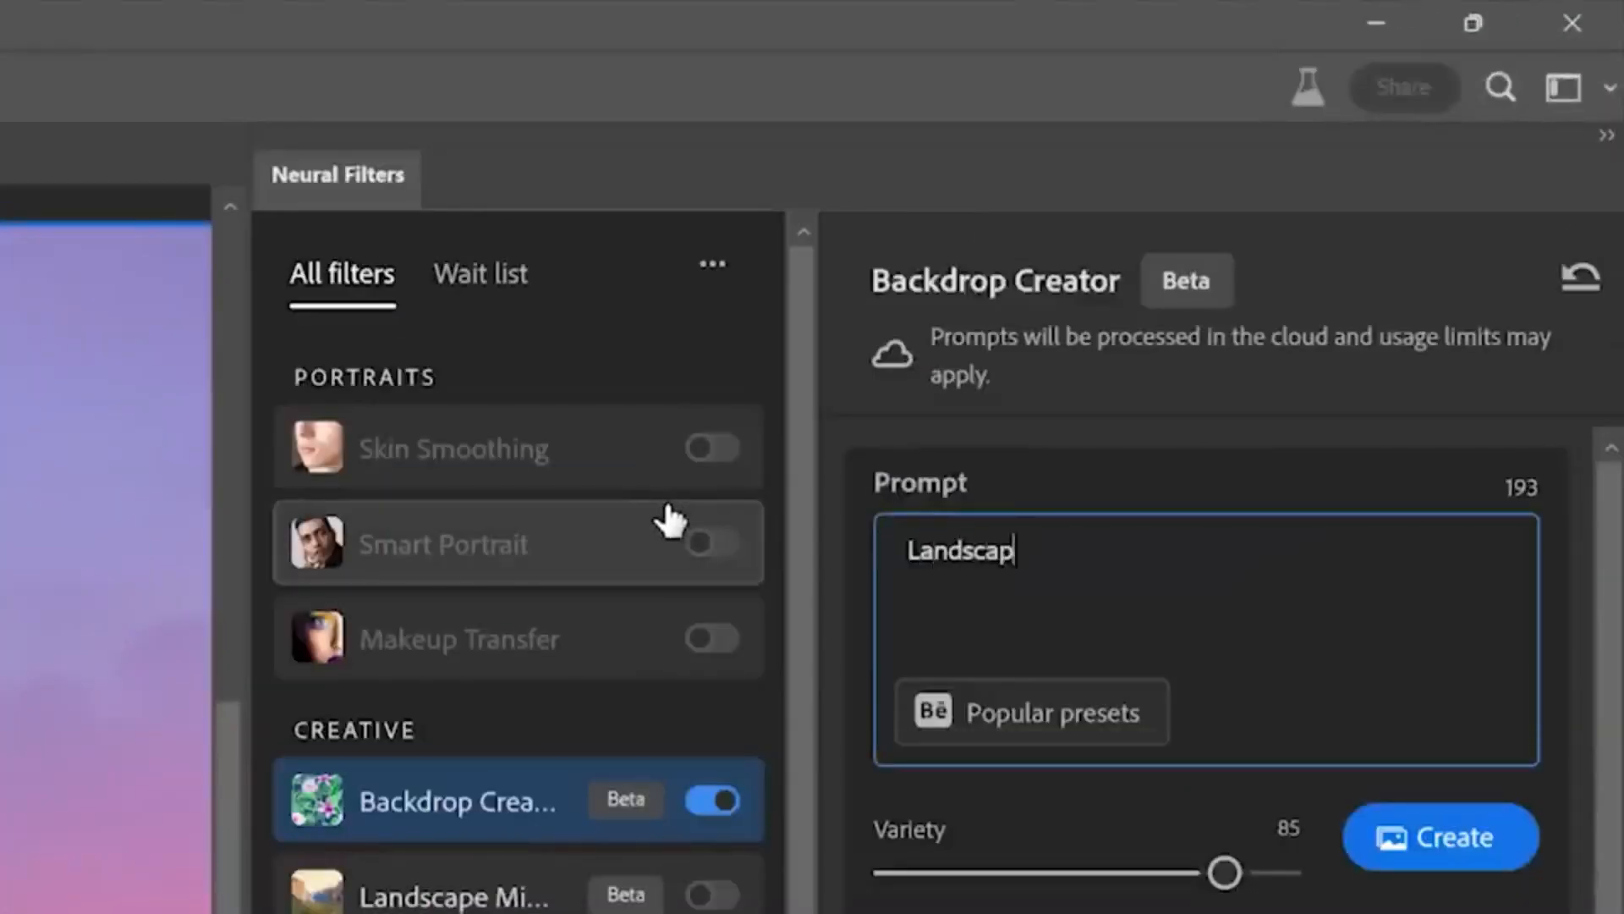
pyautogui.write('e cold morning beach sky ')
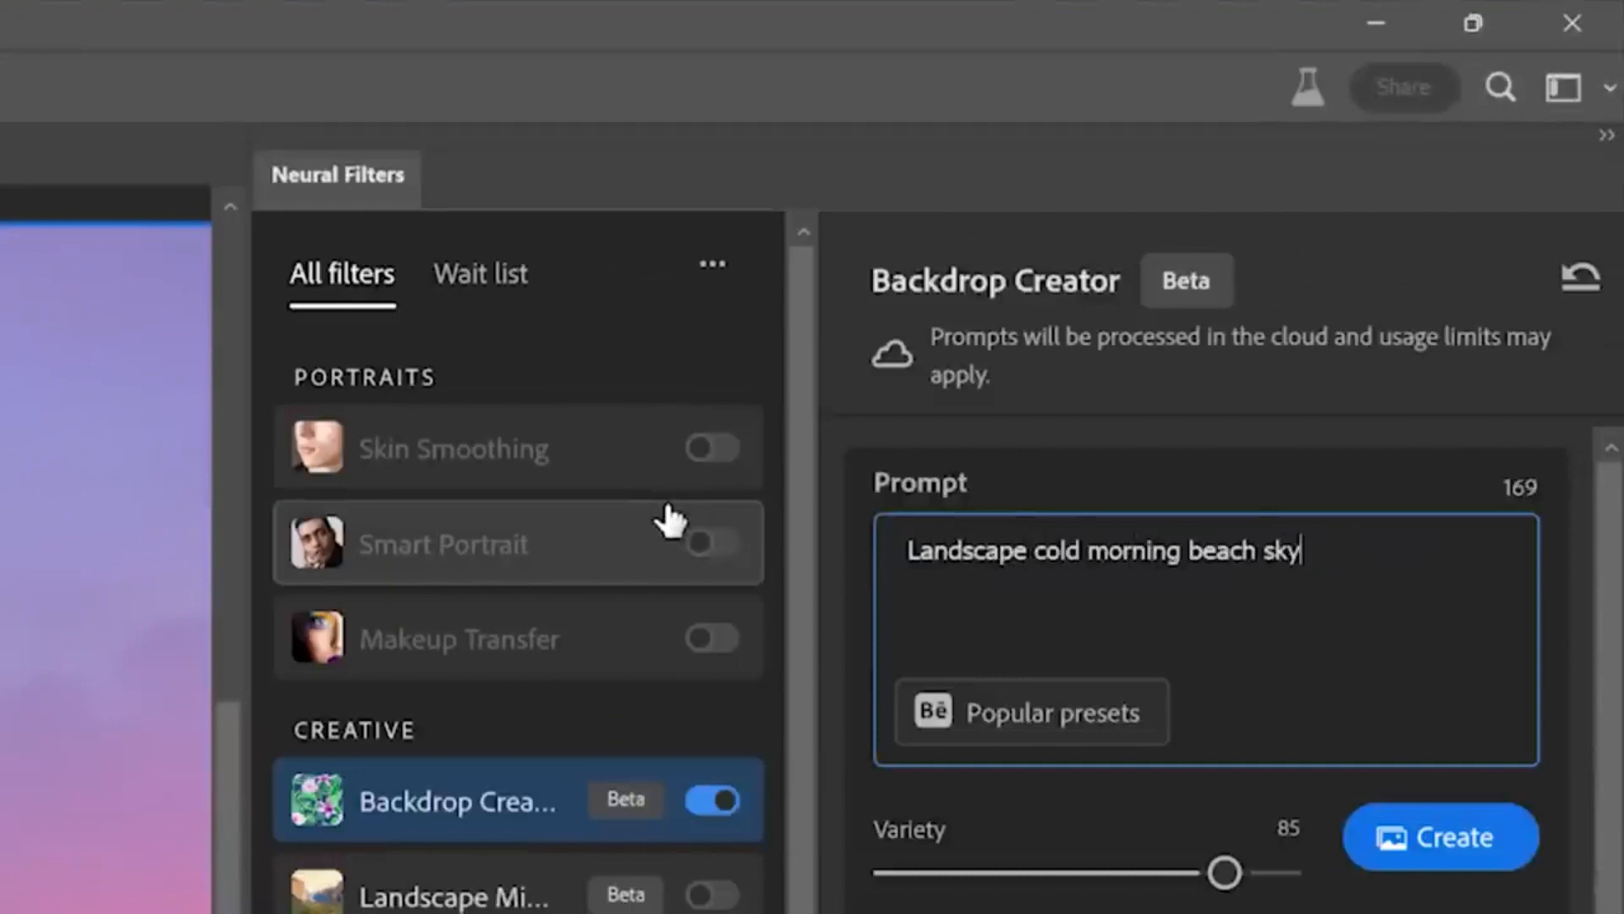
pyautogui.write('HD Photograph')
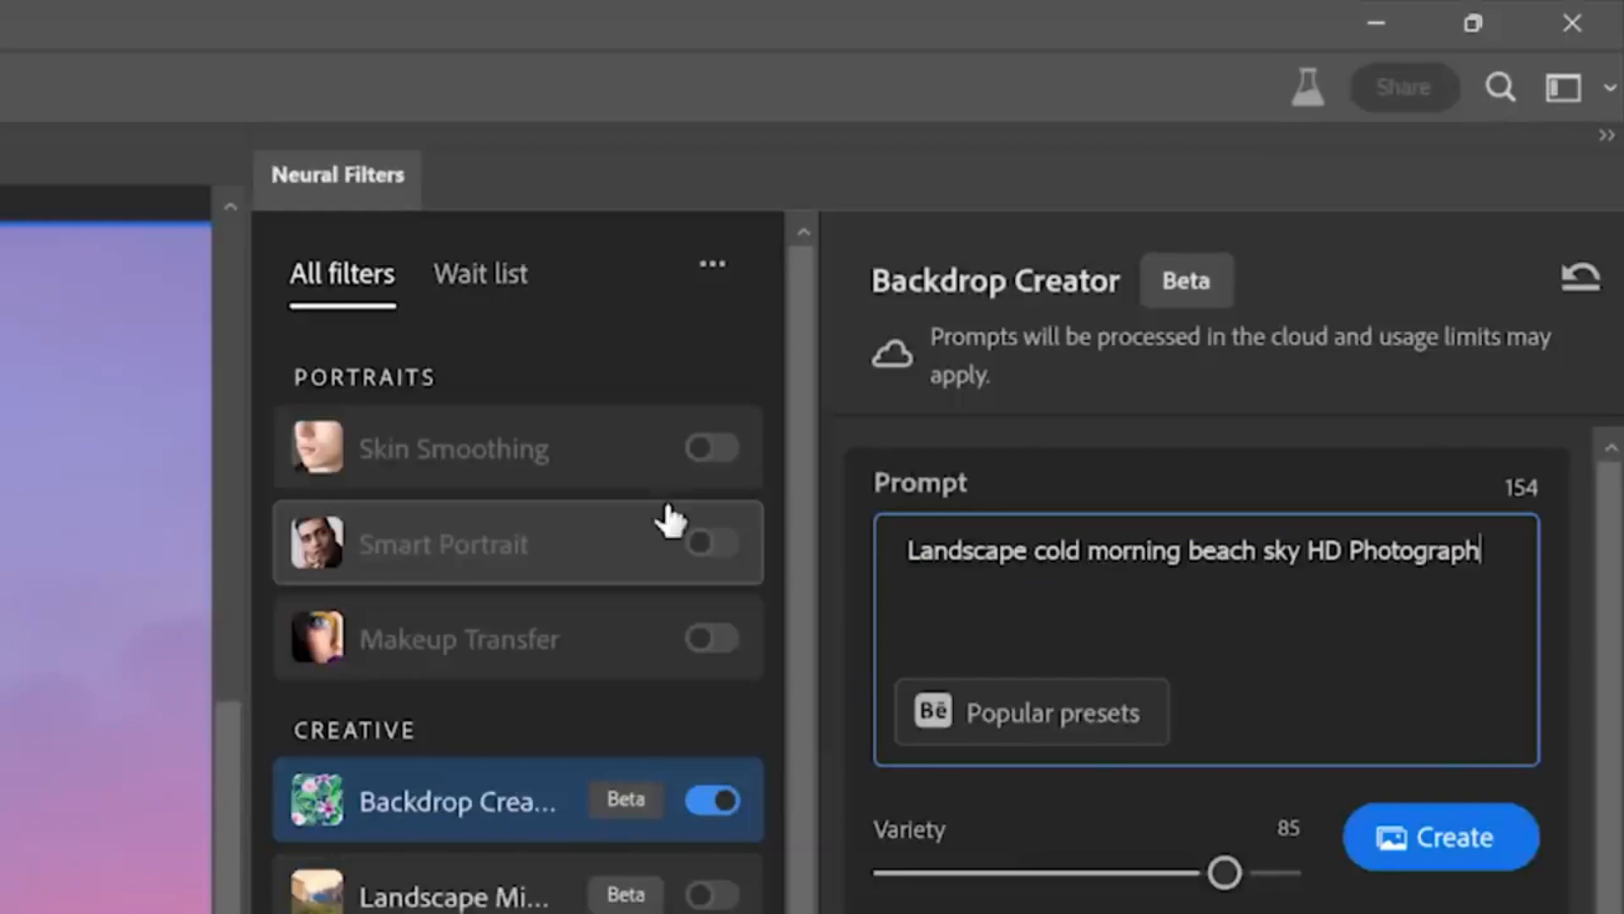
pyautogui.click(1426, 853)
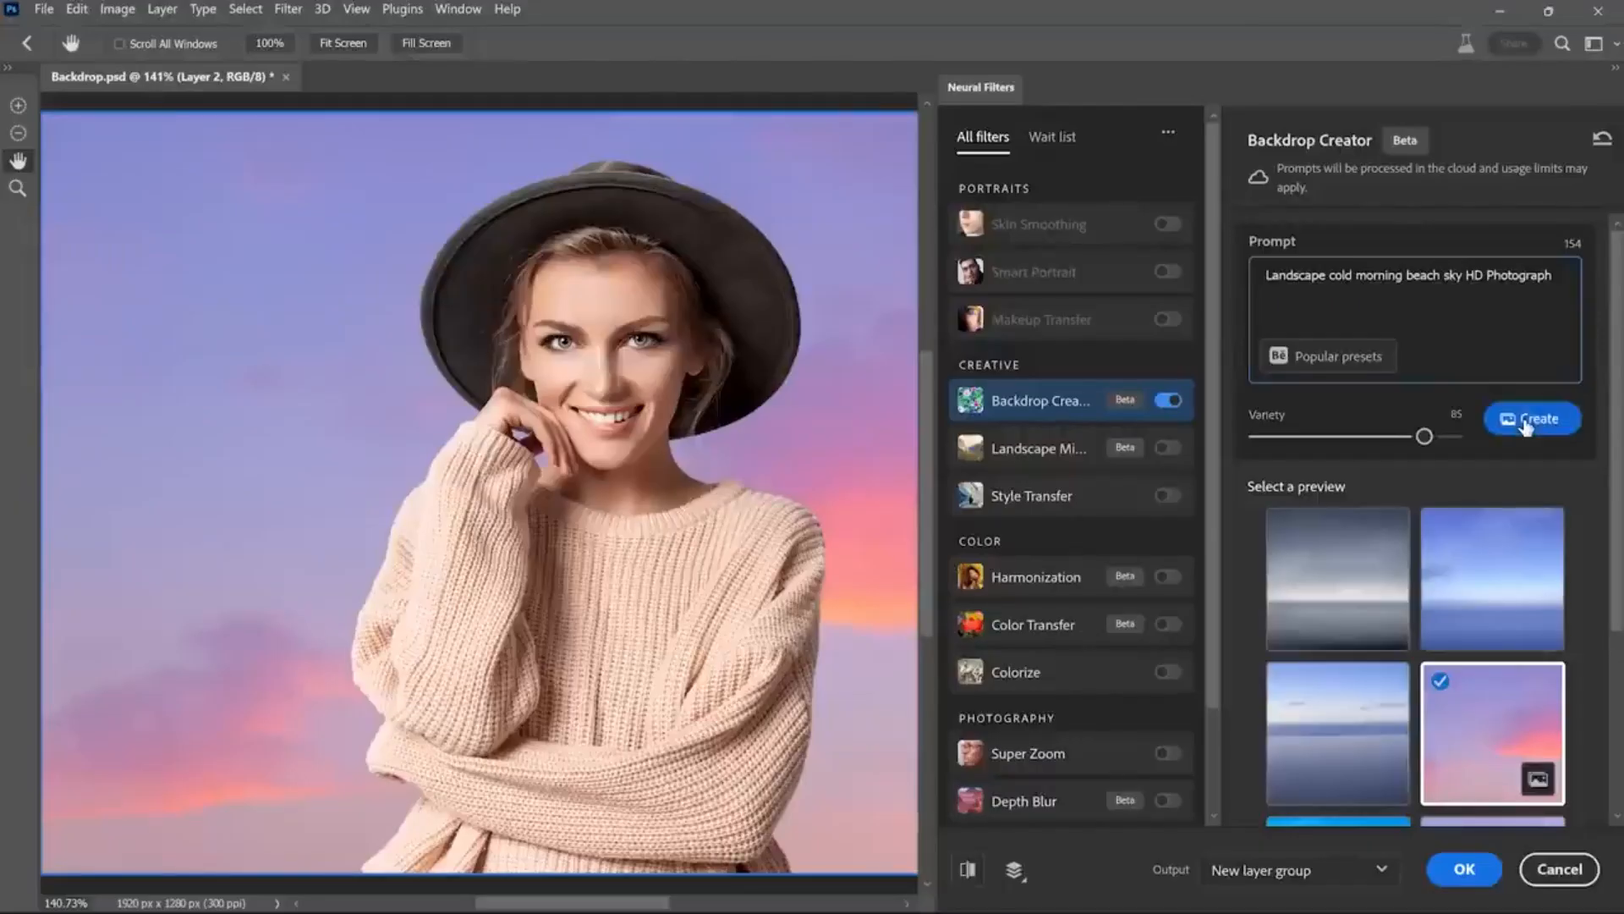
# Generate variations of the dark grey seascape preview and apply the deep blue variation, output as a new layer group.
pyautogui.click(1310, 579)
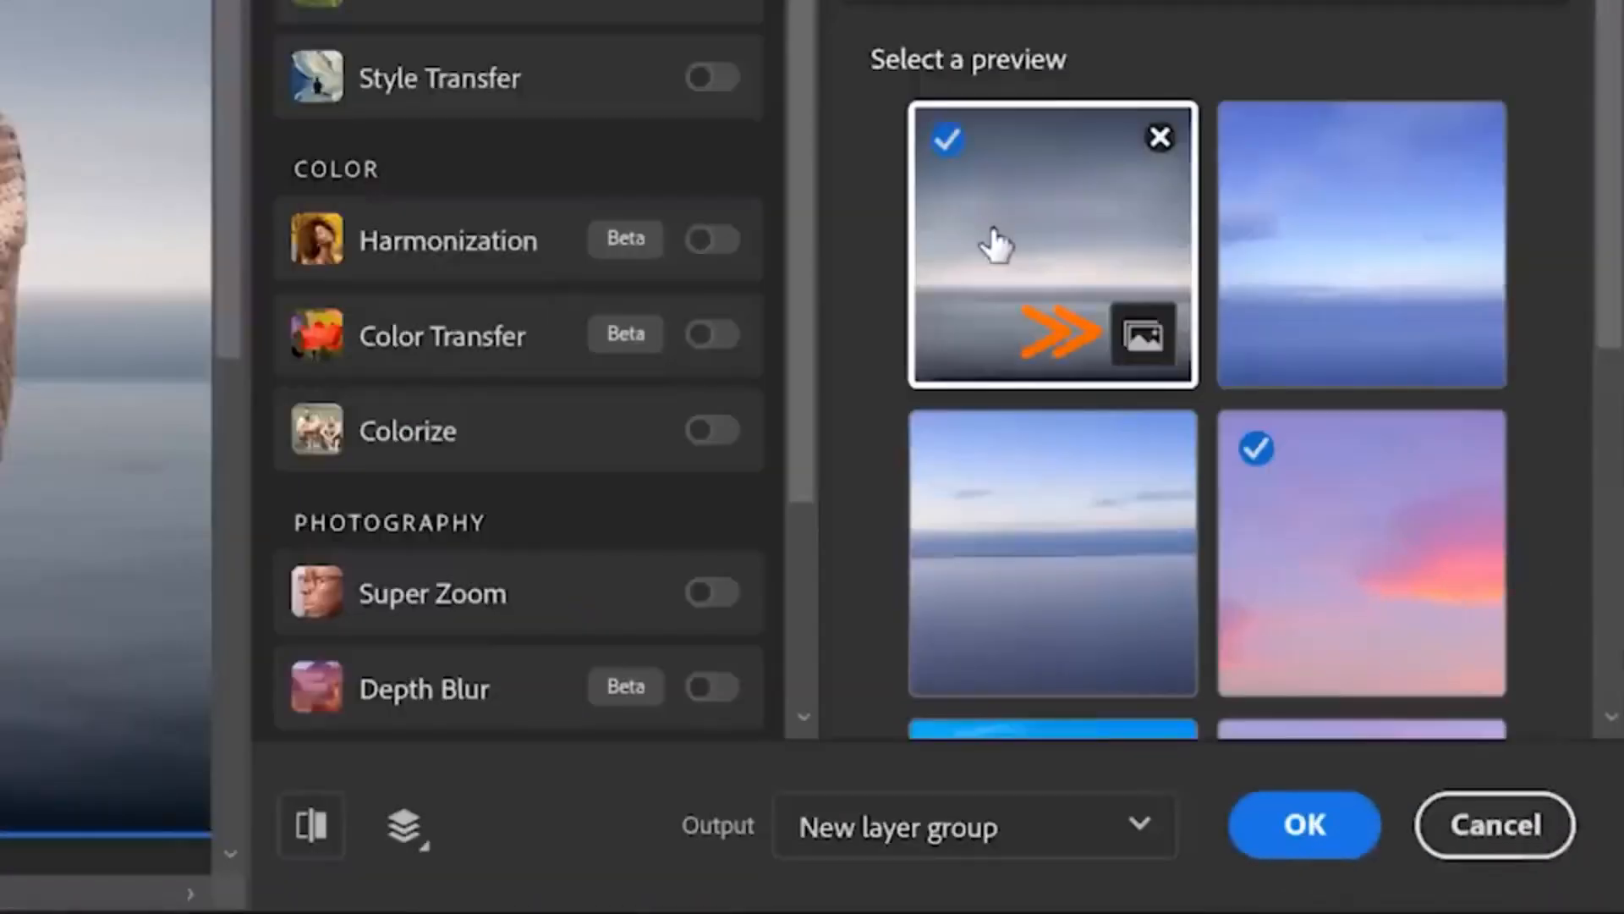
pyautogui.moveTo(1385, 624)
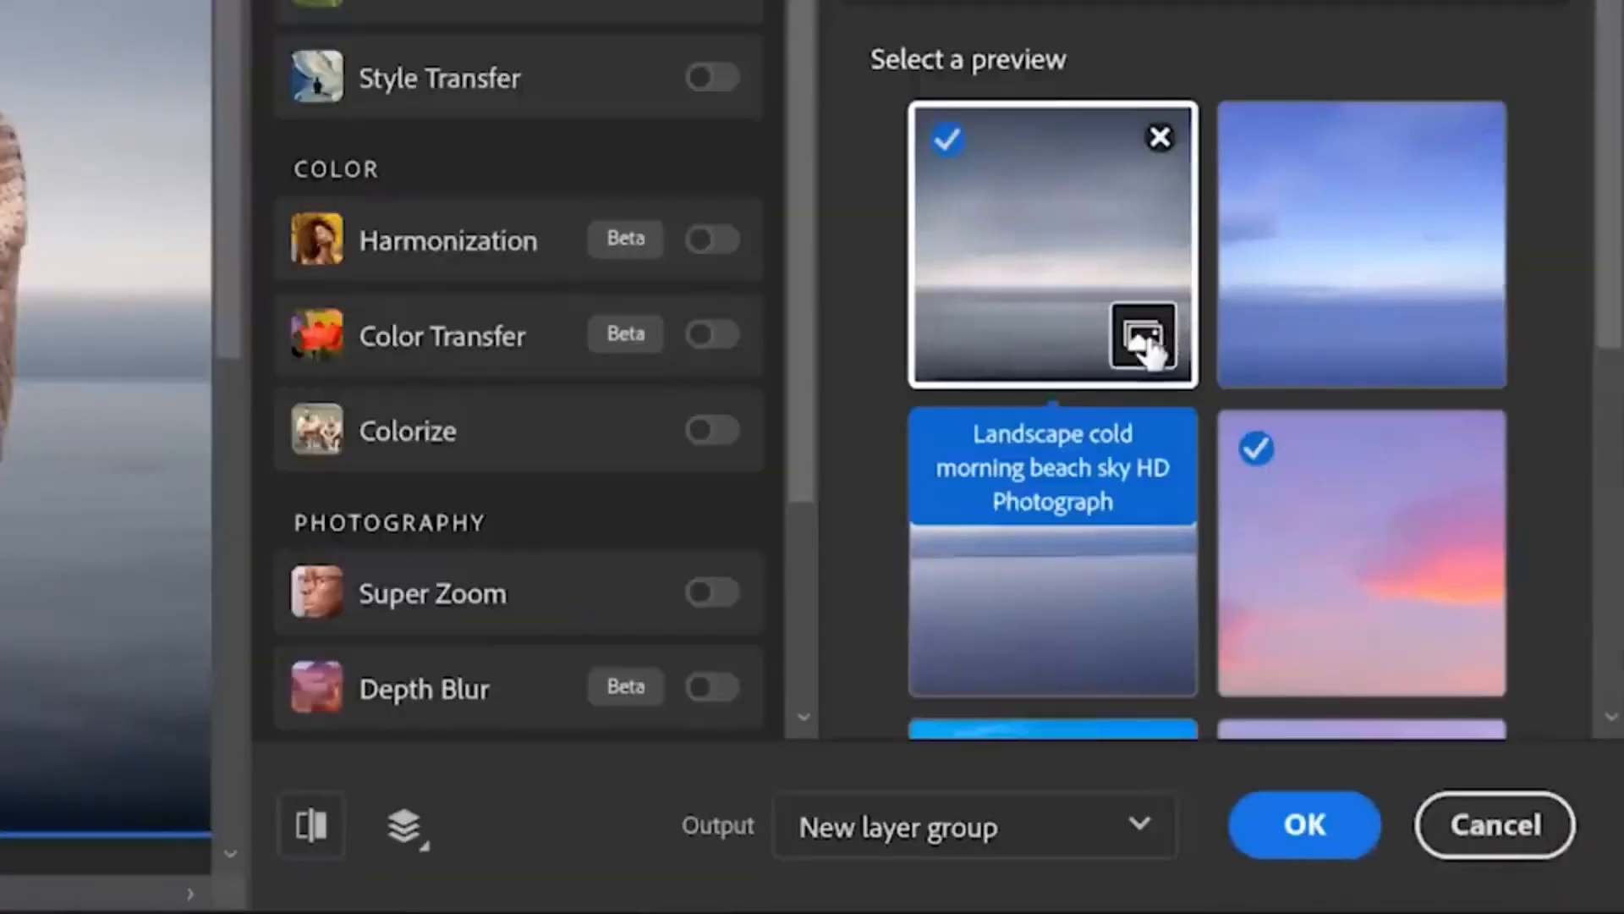
pyautogui.click(1144, 338)
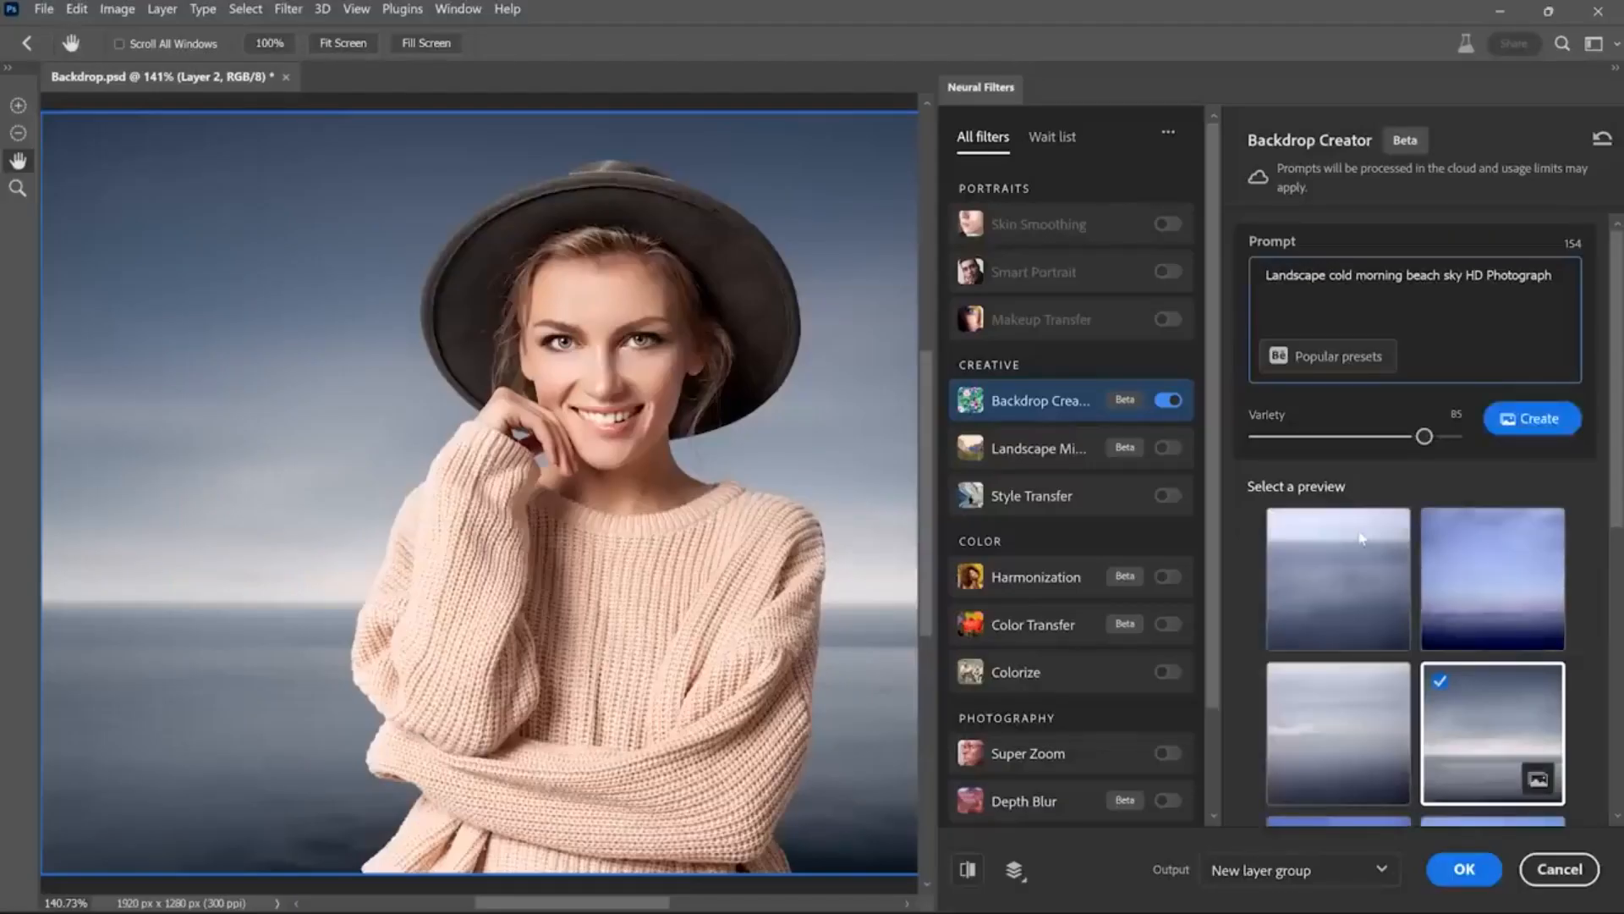
pyautogui.click(1508, 586)
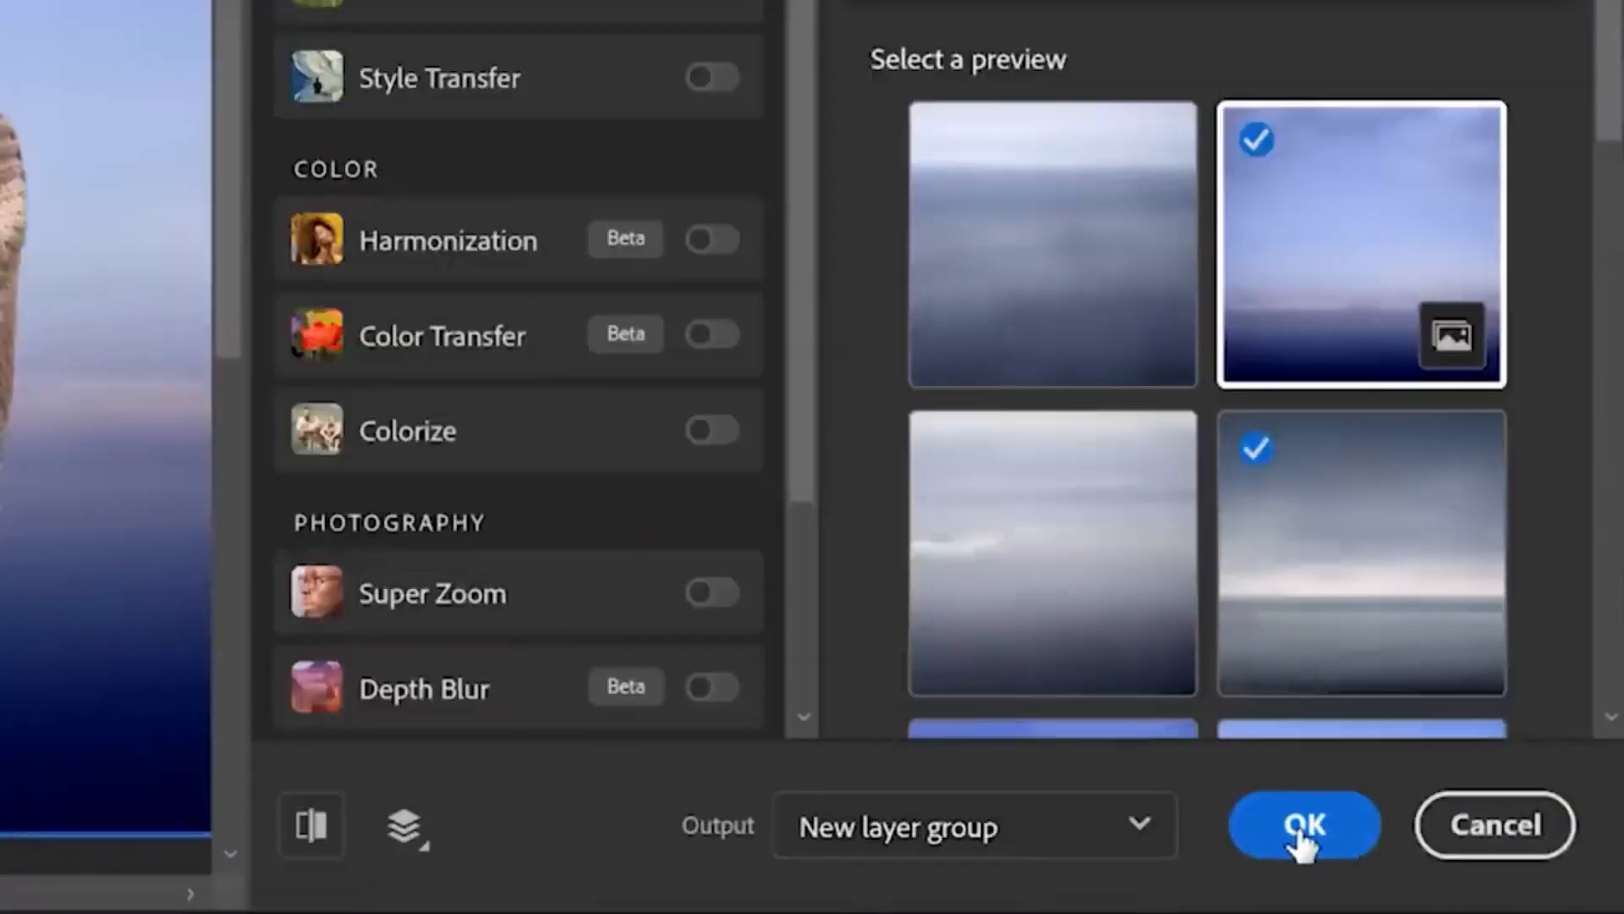
pyautogui.click(1461, 872)
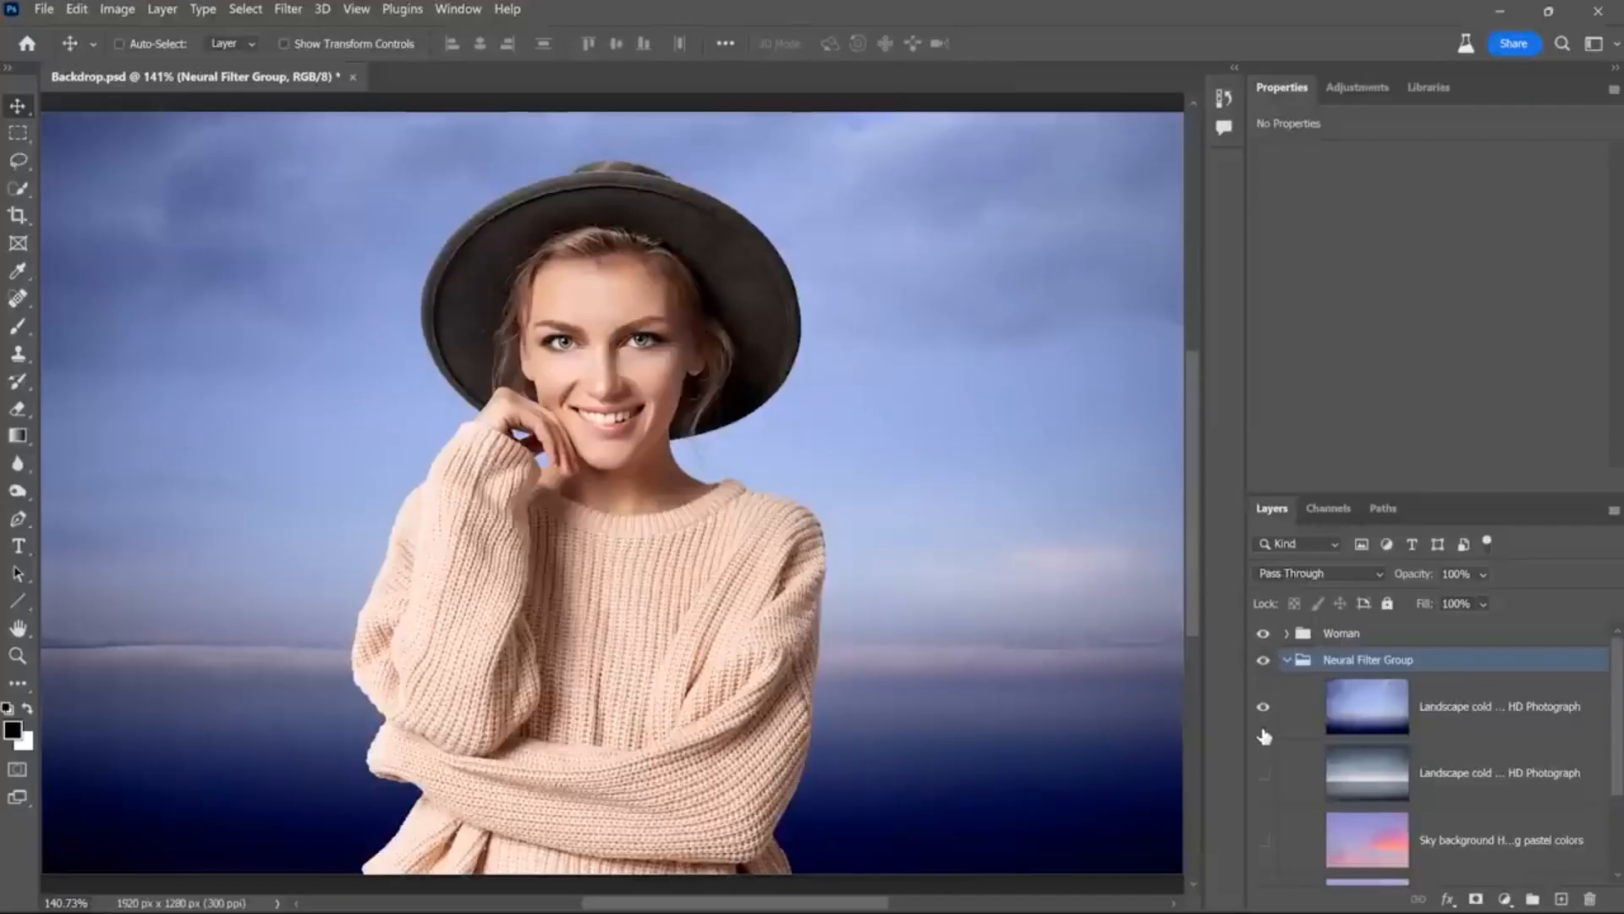
# Preview the generated backdrop layers one at a time by toggling their visibility, ending with only the grey seascape shown.
pyautogui.click(1263, 724)
pyautogui.click(1266, 779)
pyautogui.click(1267, 786)
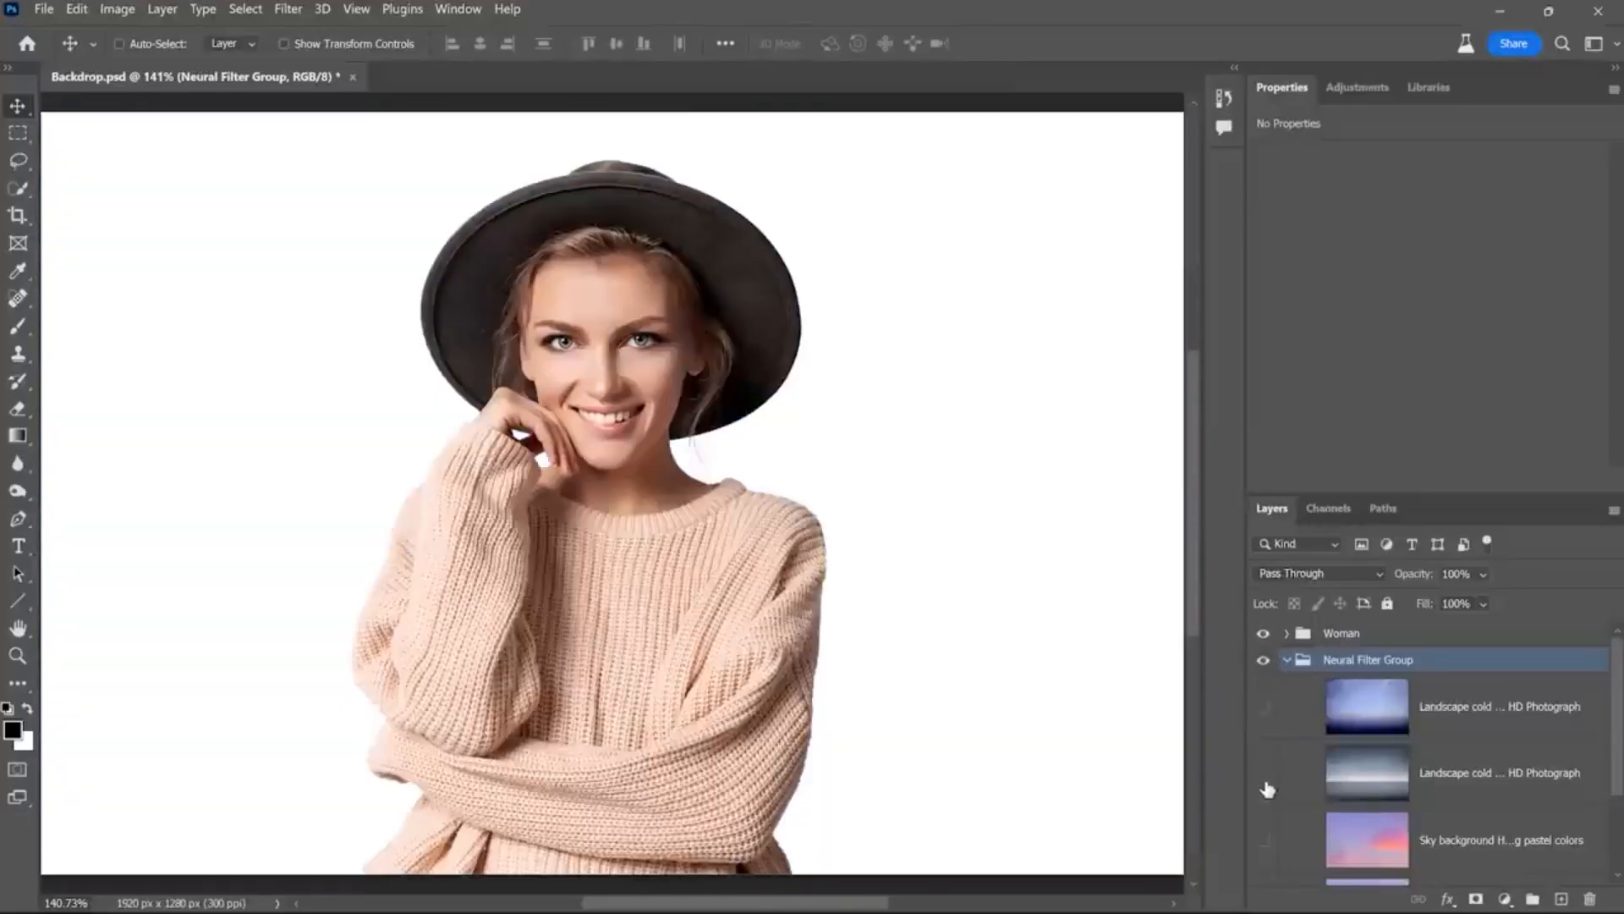
pyautogui.click(1266, 840)
pyautogui.click(1266, 841)
pyautogui.scroll(-1, 1266, 840)
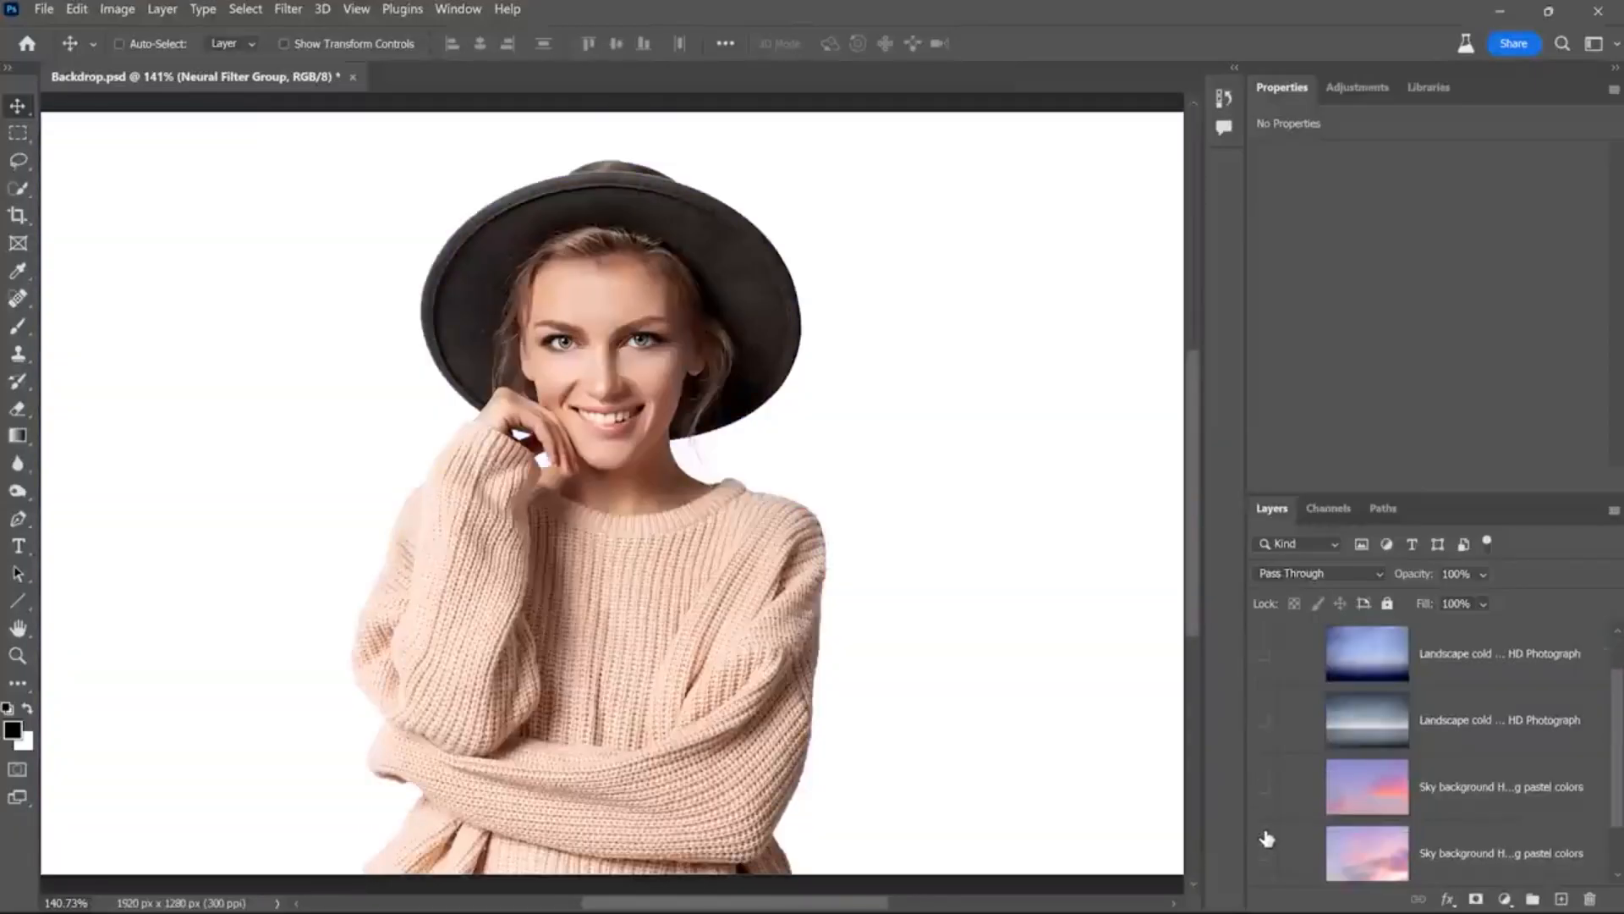
pyautogui.click(1266, 840)
pyautogui.click(1266, 840)
pyautogui.click(1265, 720)
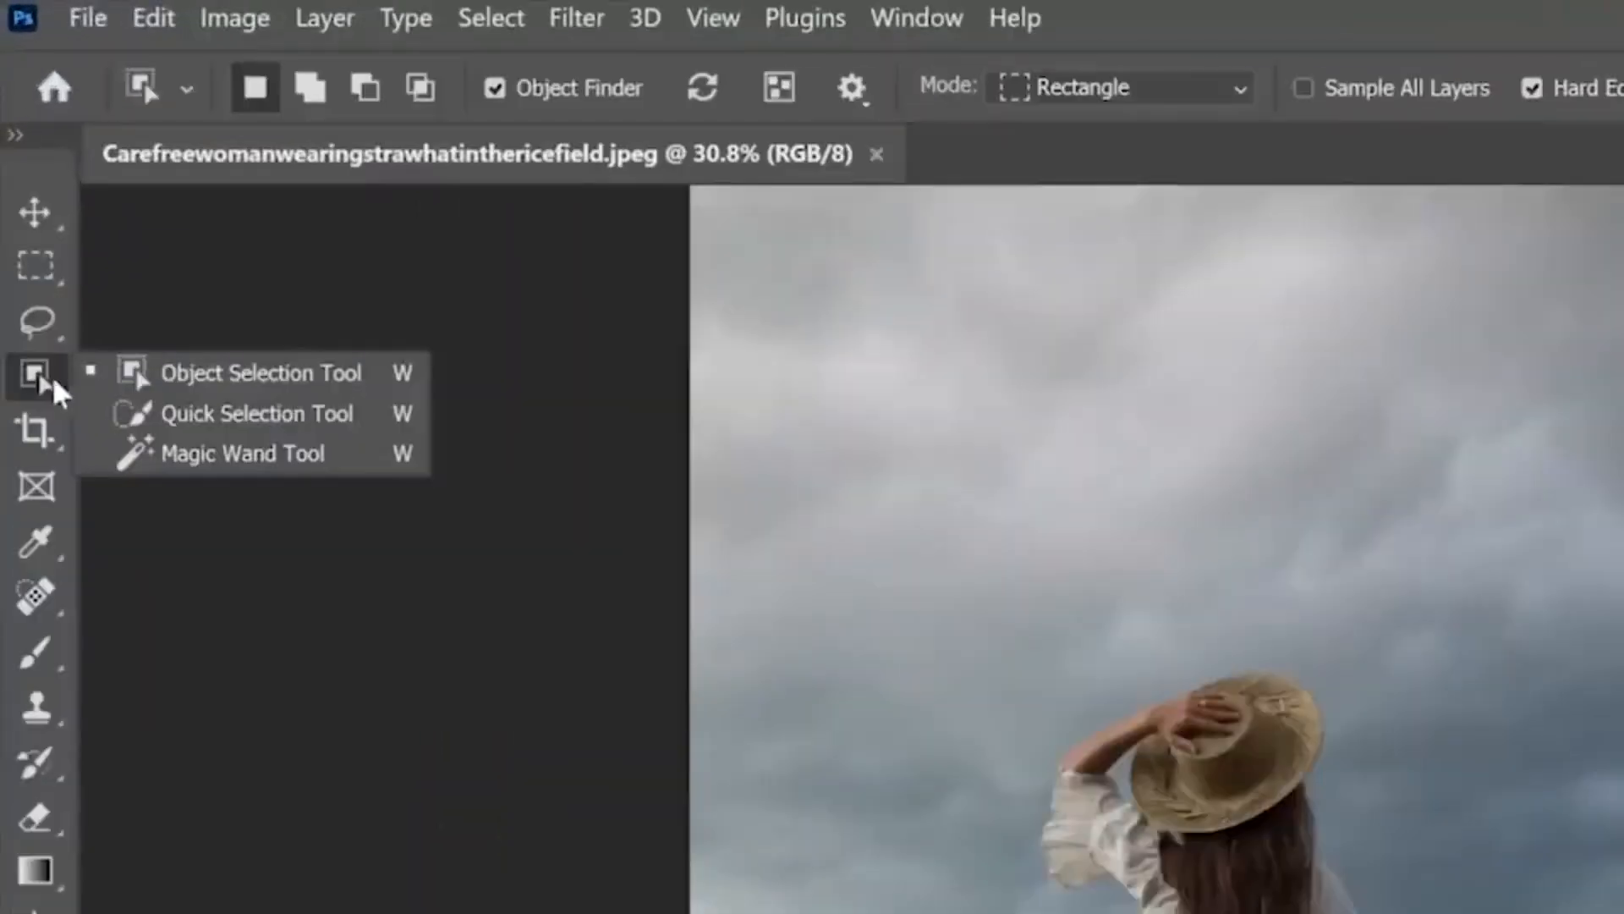
# Look over the Object Selection Tool's overlay options and select the woman in the rice field photo with it.
pyautogui.click(396, 389)
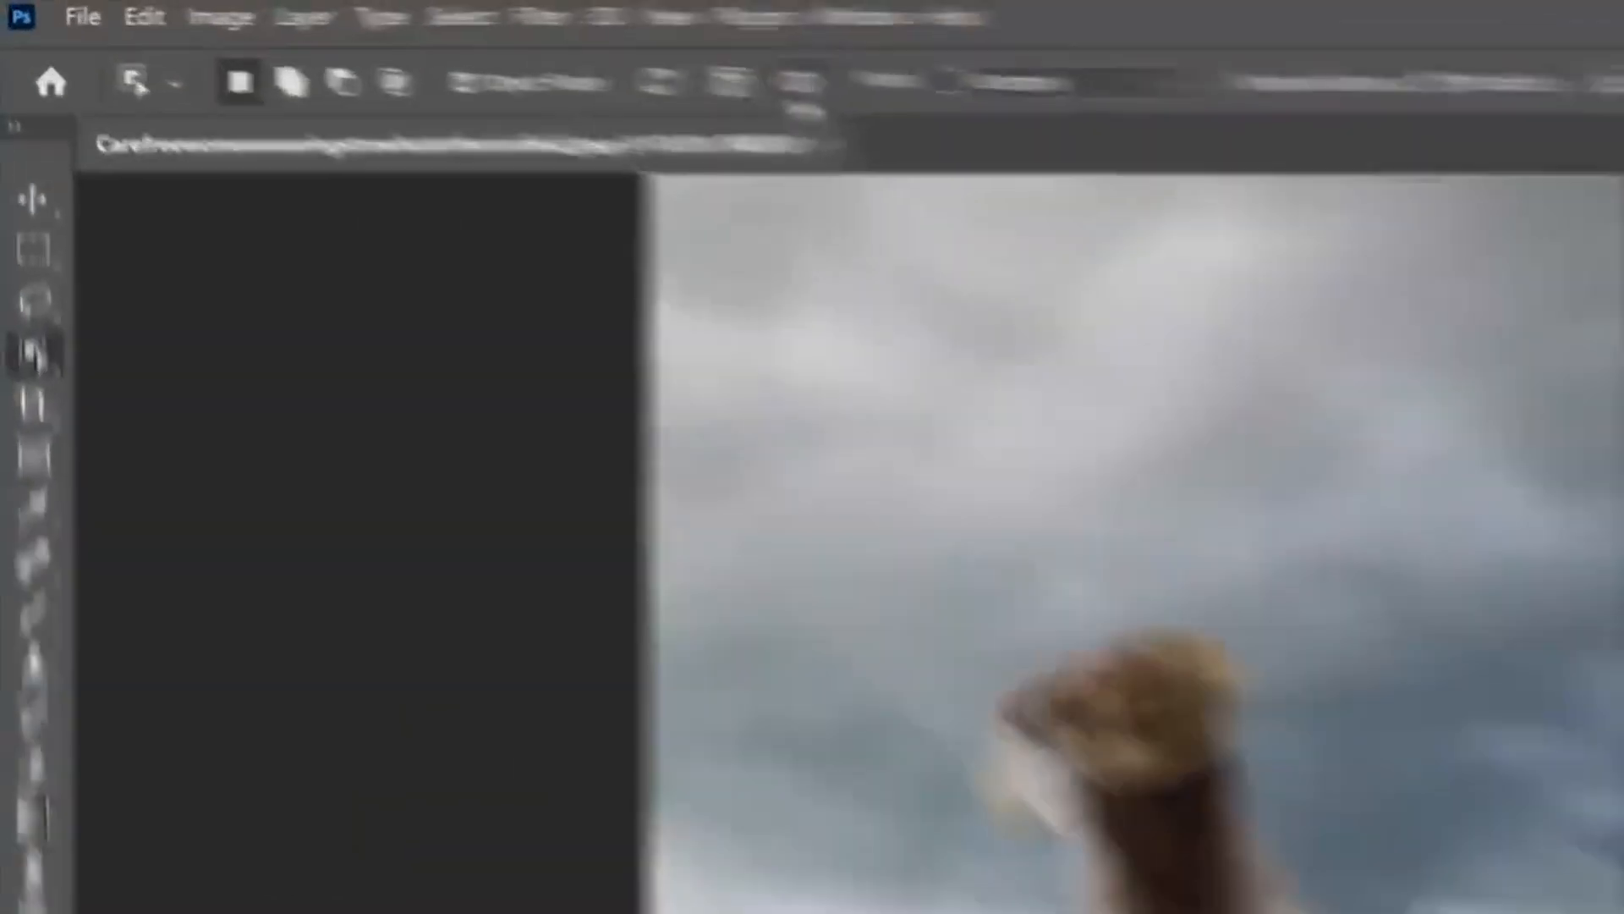
pyautogui.click(426, 43)
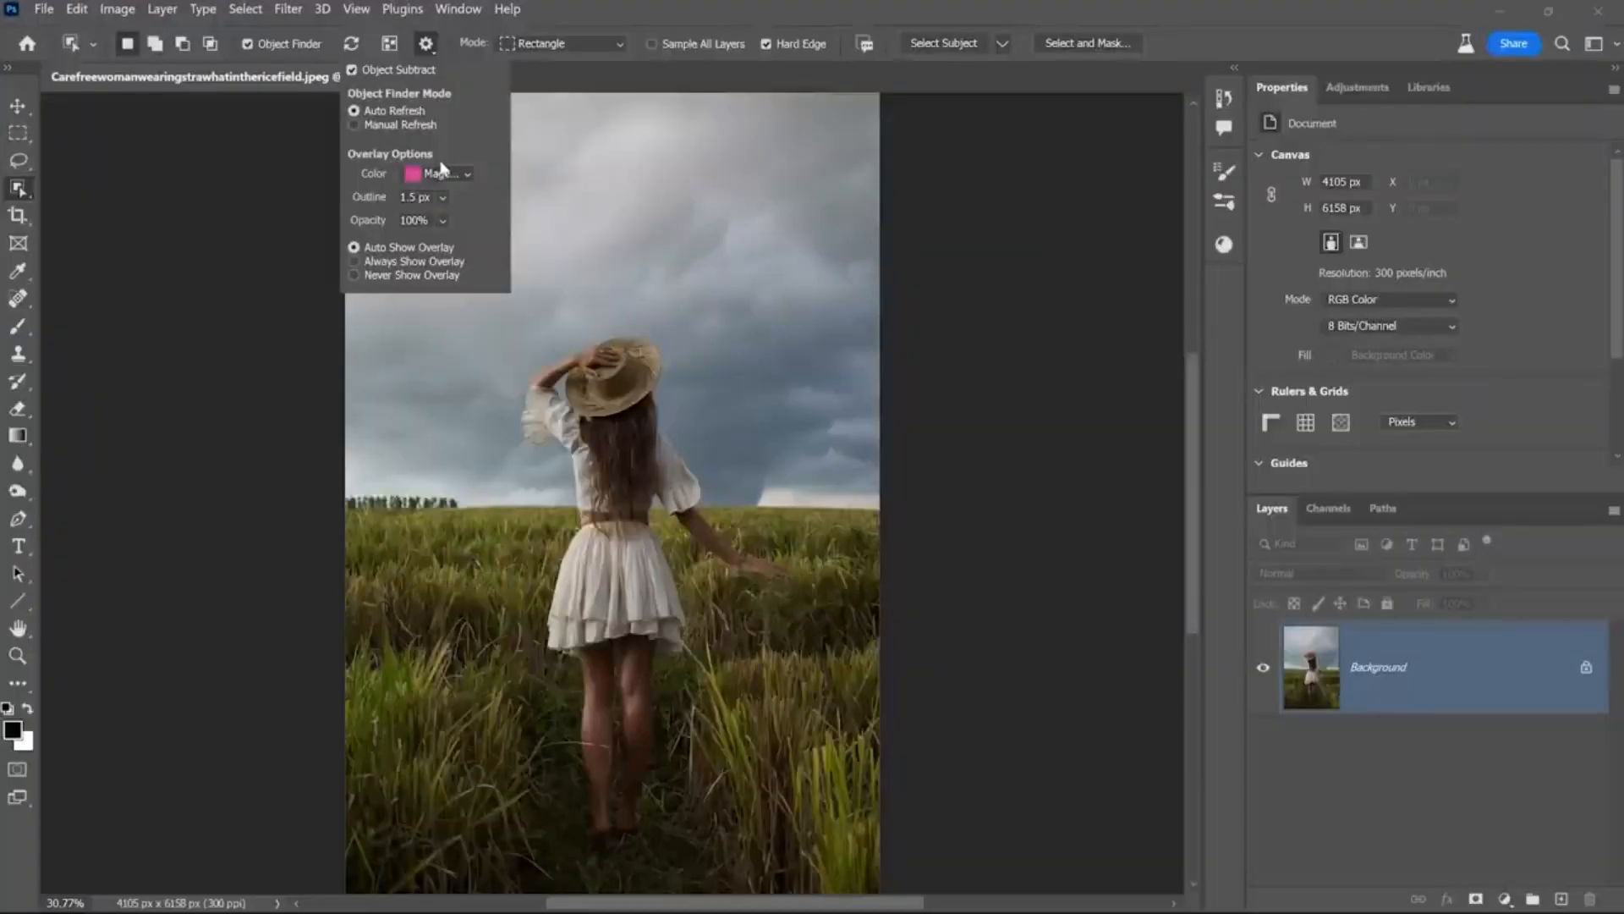
pyautogui.click(599, 435)
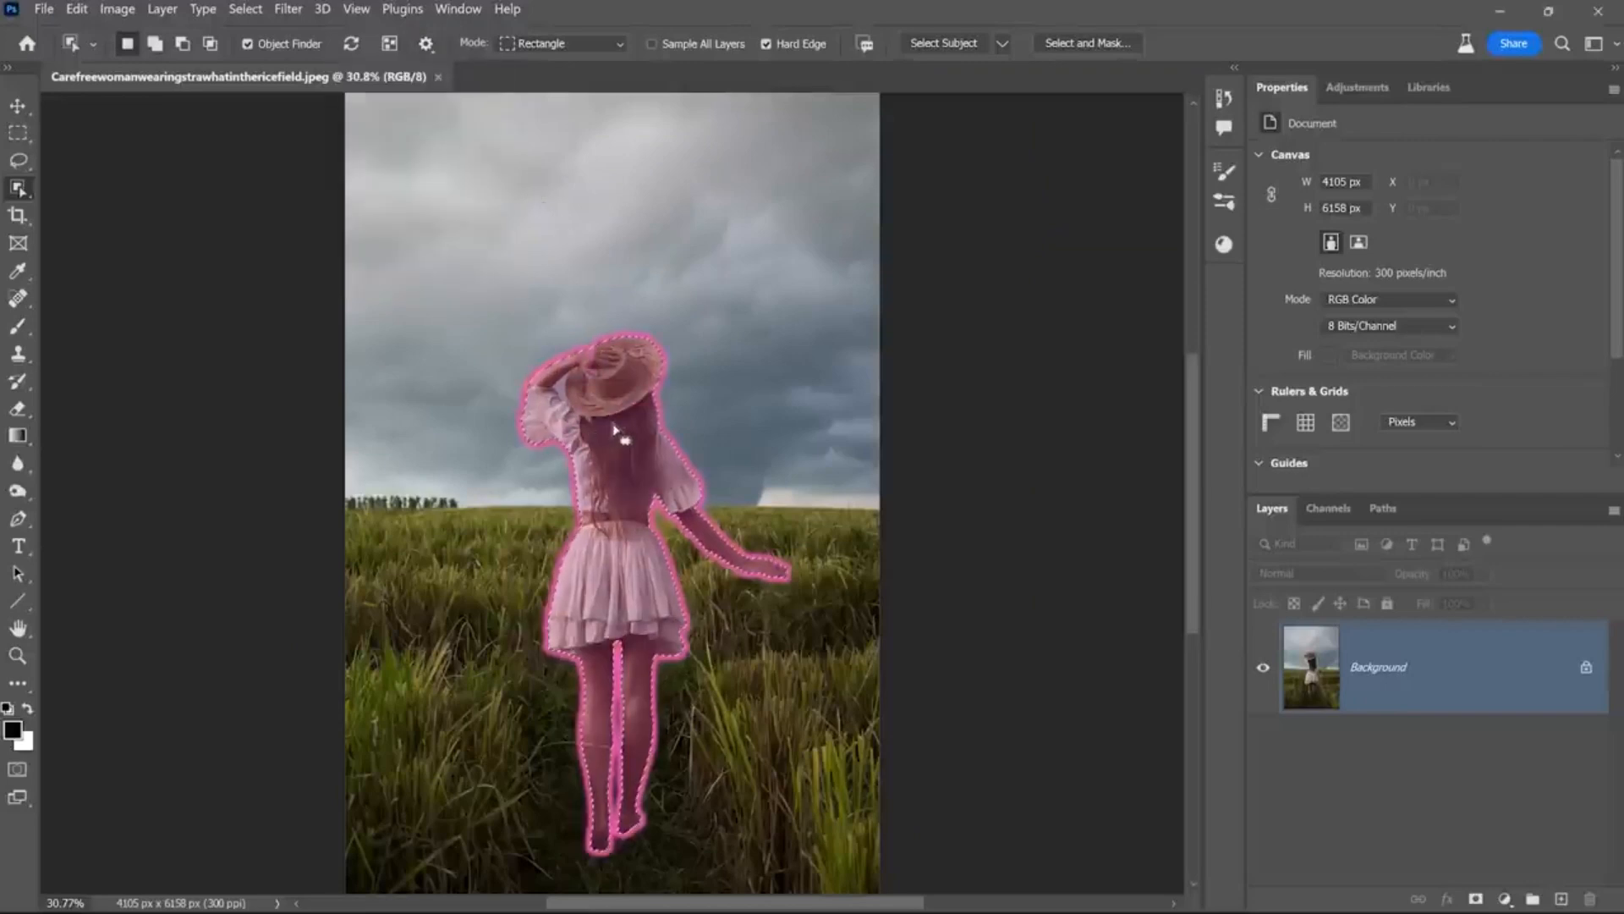
# Apply Delete and Fill Selection to the woman in the rice field photo and undo it.
pyautogui.press('shift')
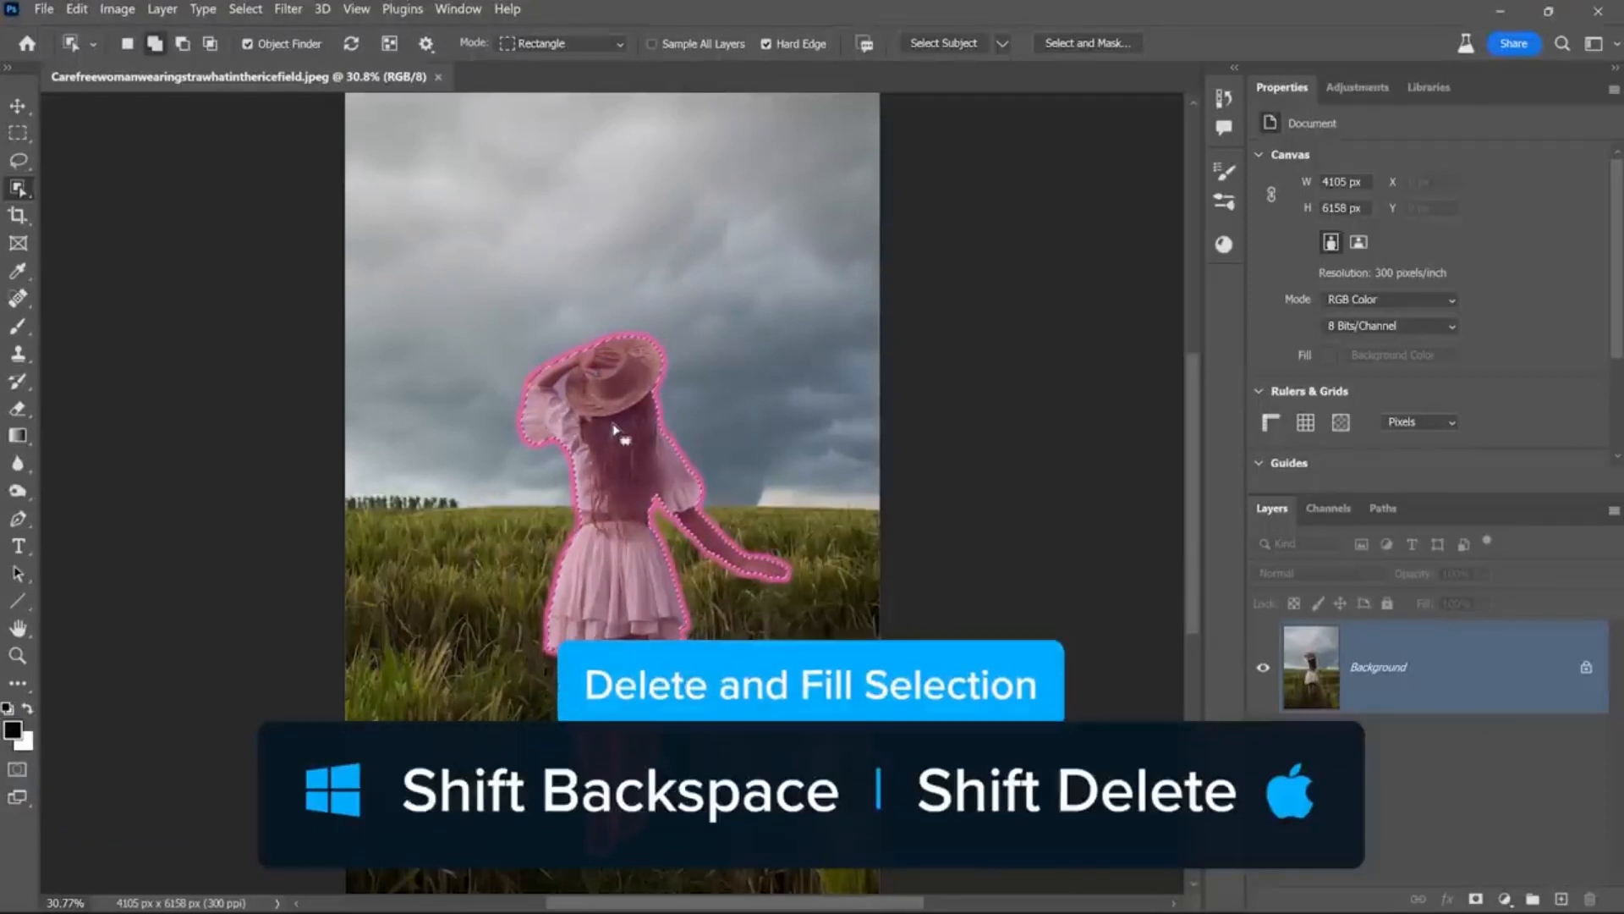
pyautogui.hotkey('shift', 'BackSpace')
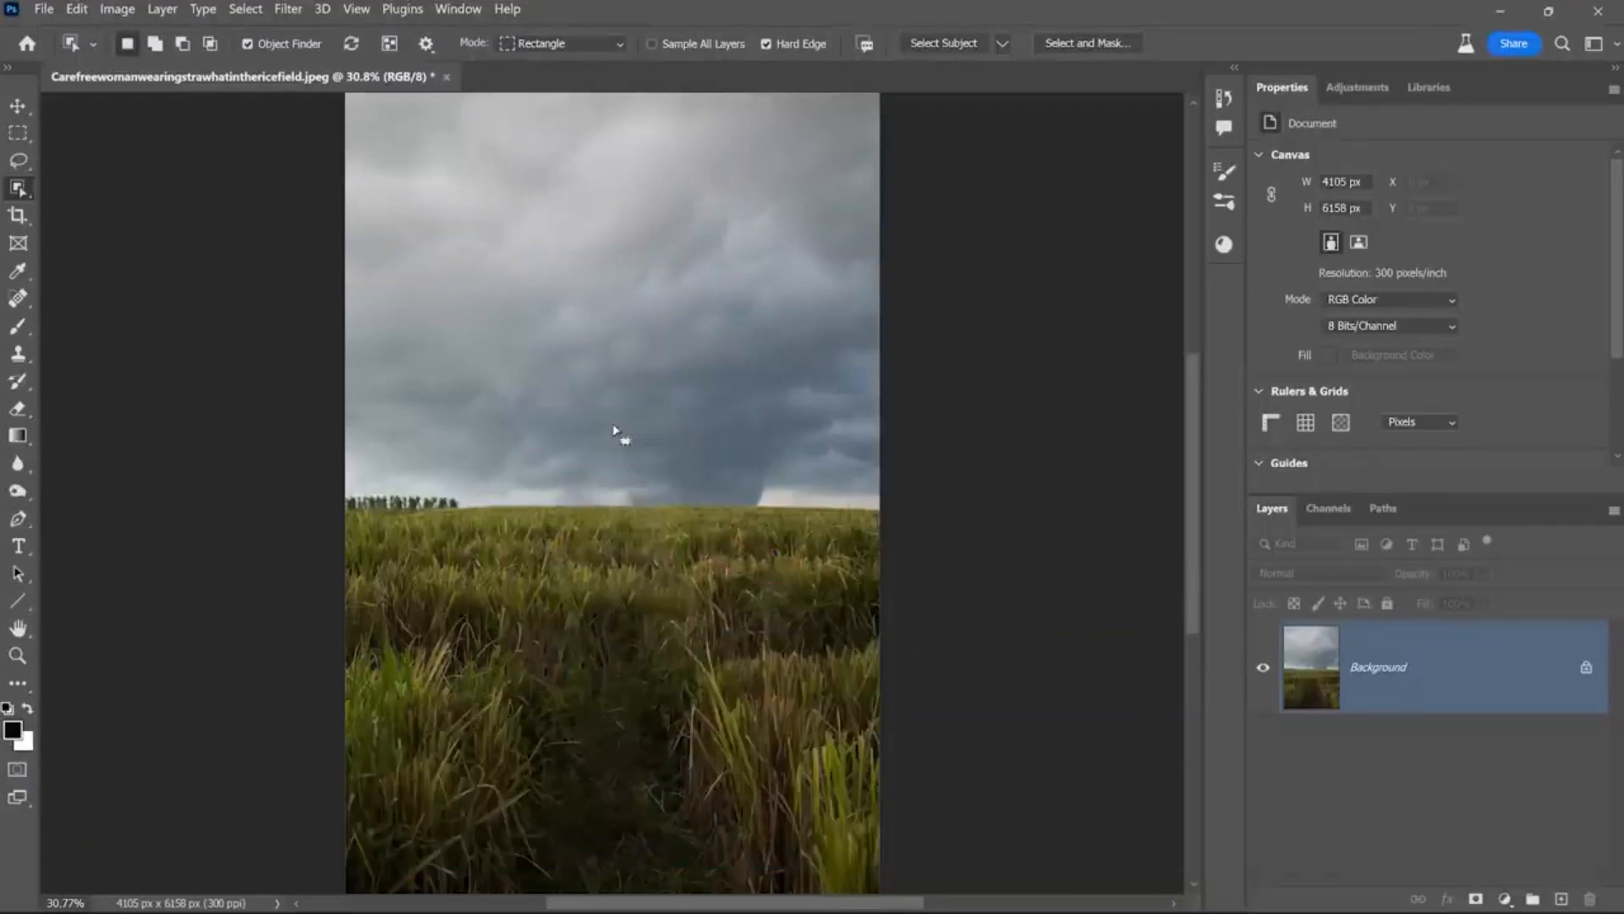
pyautogui.hotkey('ctrl', 'z')
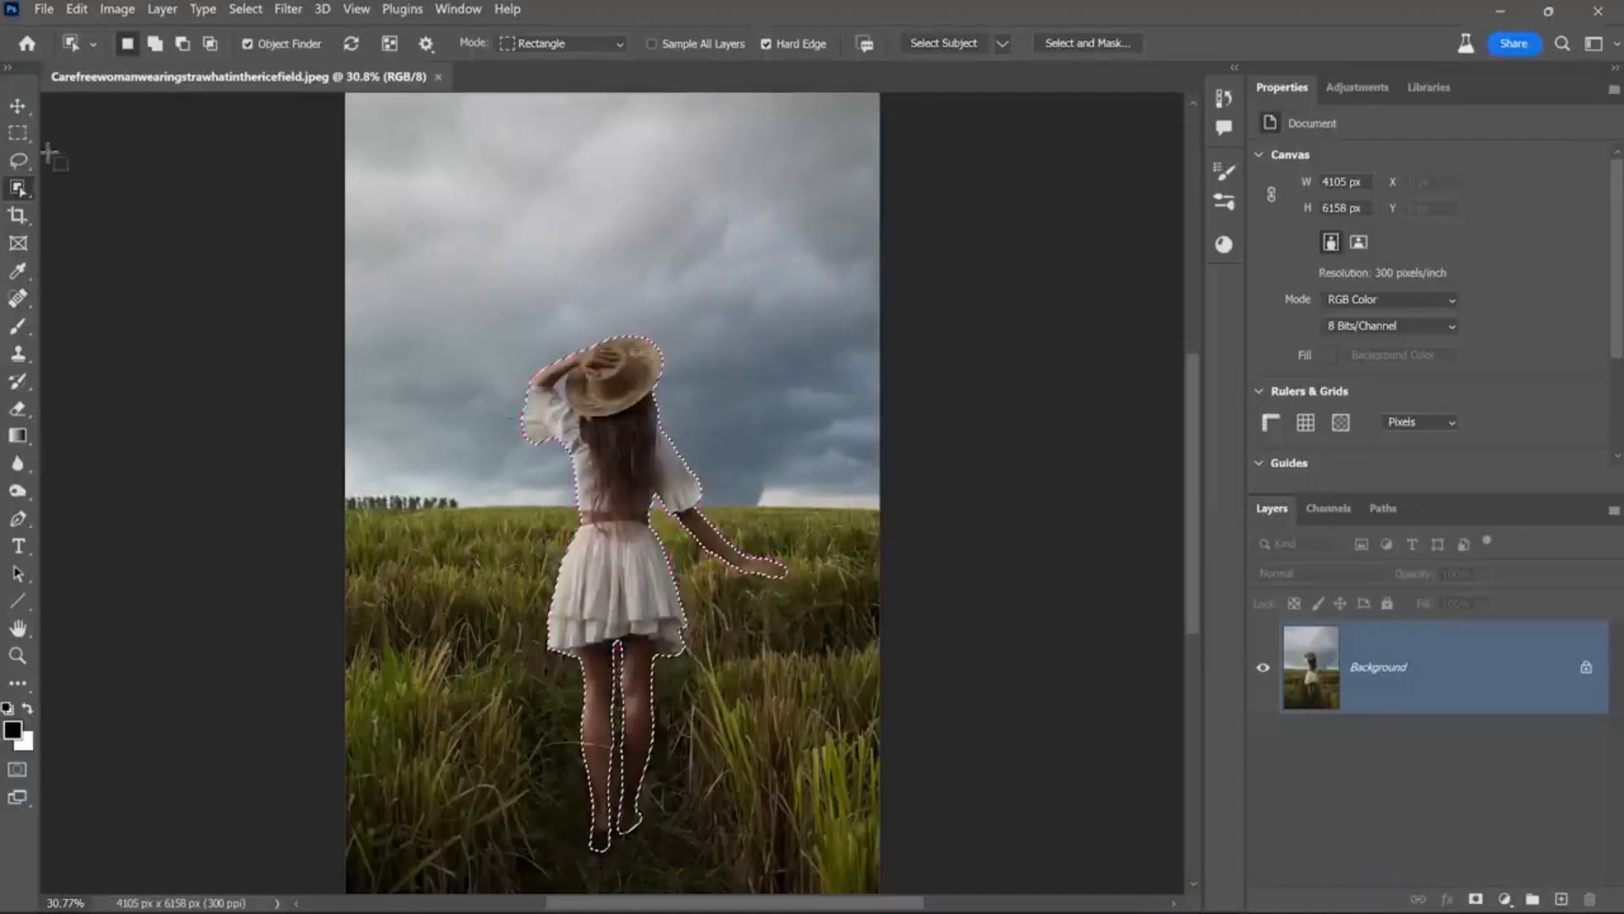
# With the Lasso Tool active, open and cancel the Fill dialog, and apply Delete and Fill Selection to the woman.
pyautogui.click(18, 160)
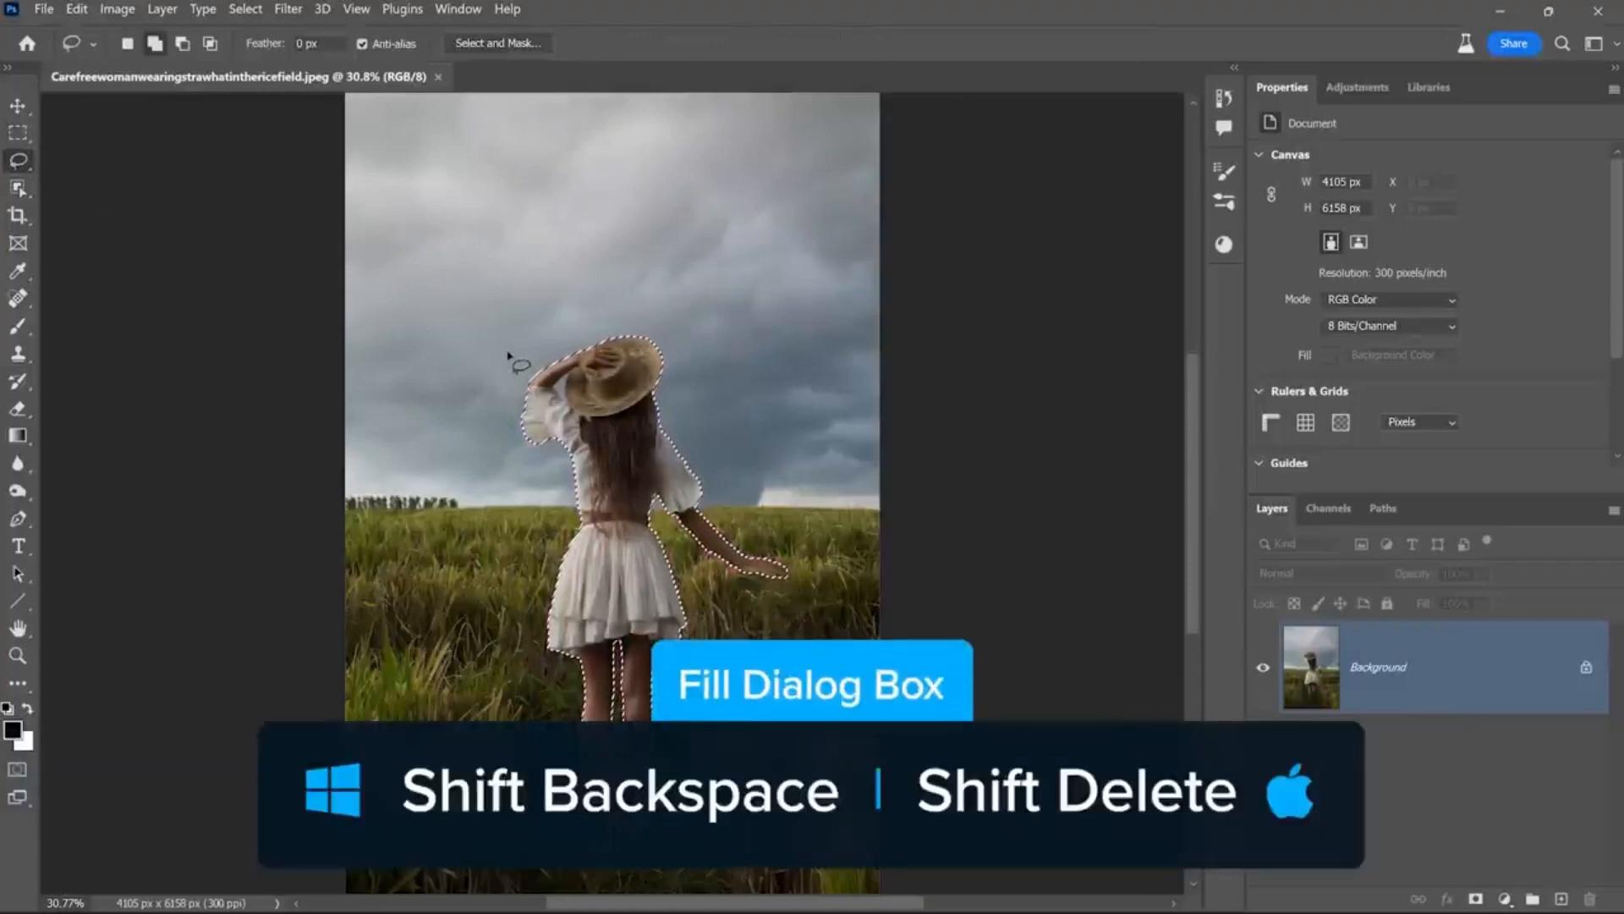
pyautogui.hotkey('shift', 'BackSpace')
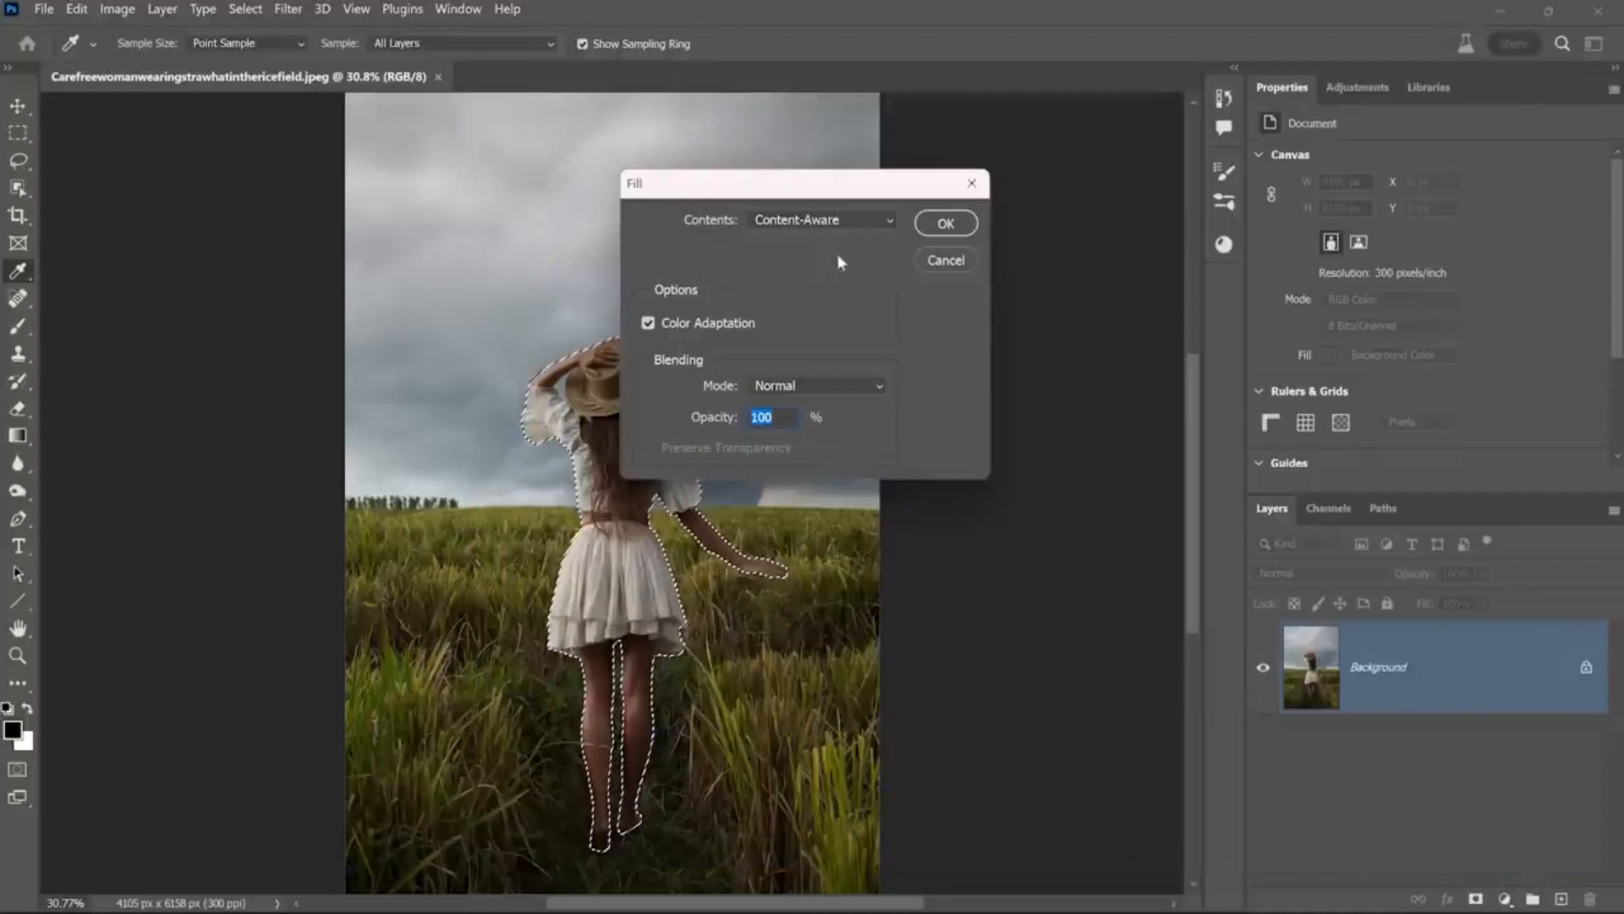
pyautogui.click(928, 263)
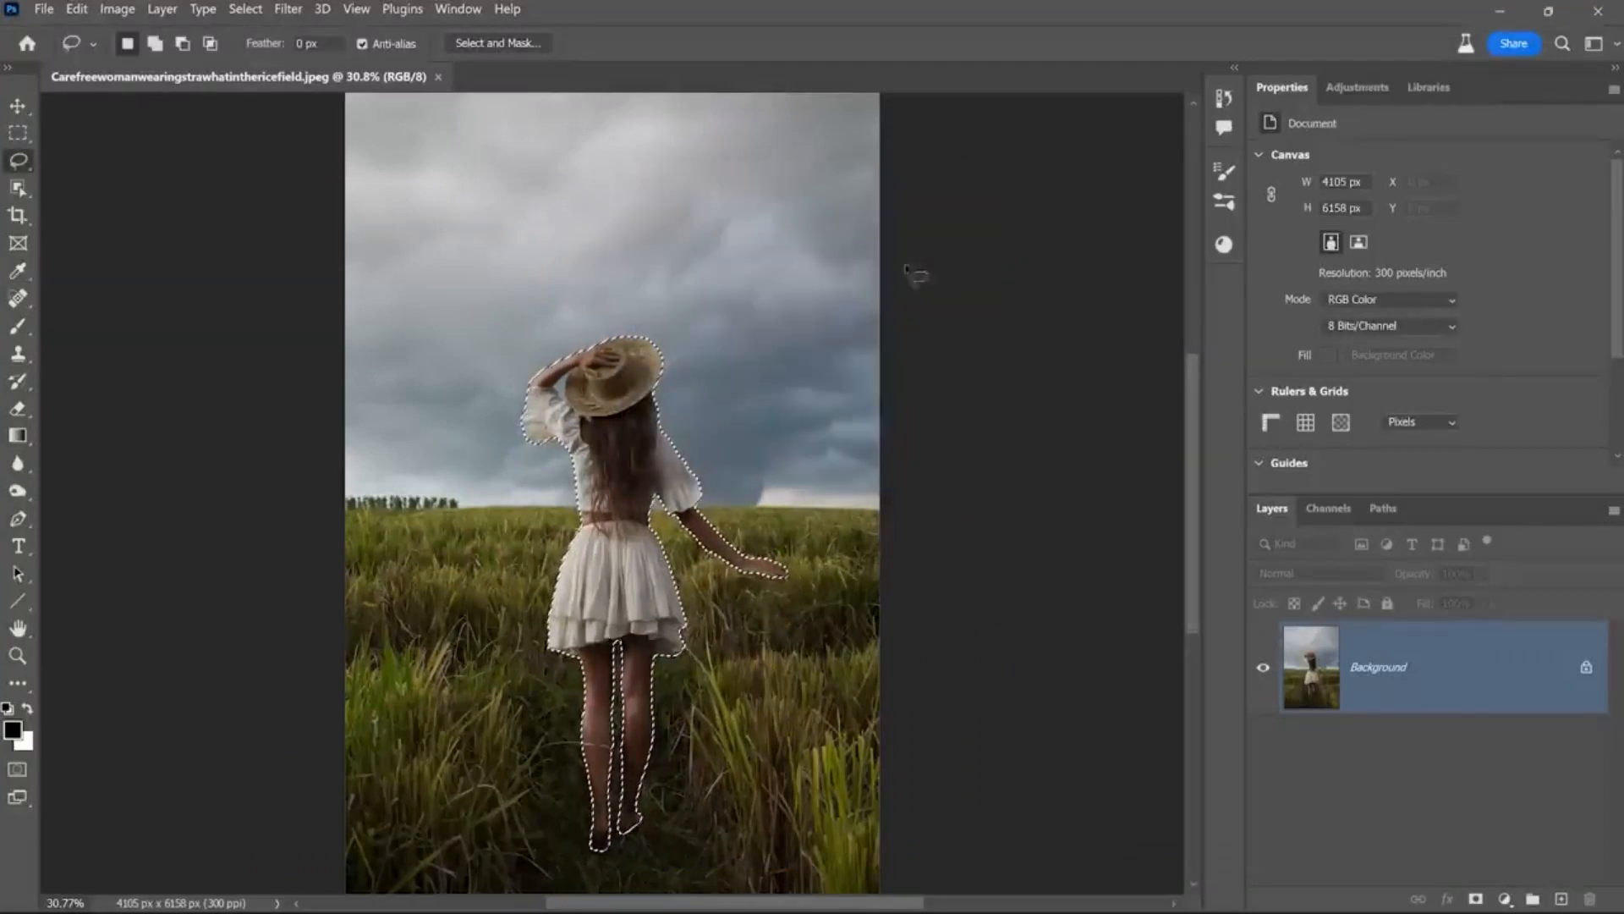
pyautogui.rightClick(621, 414)
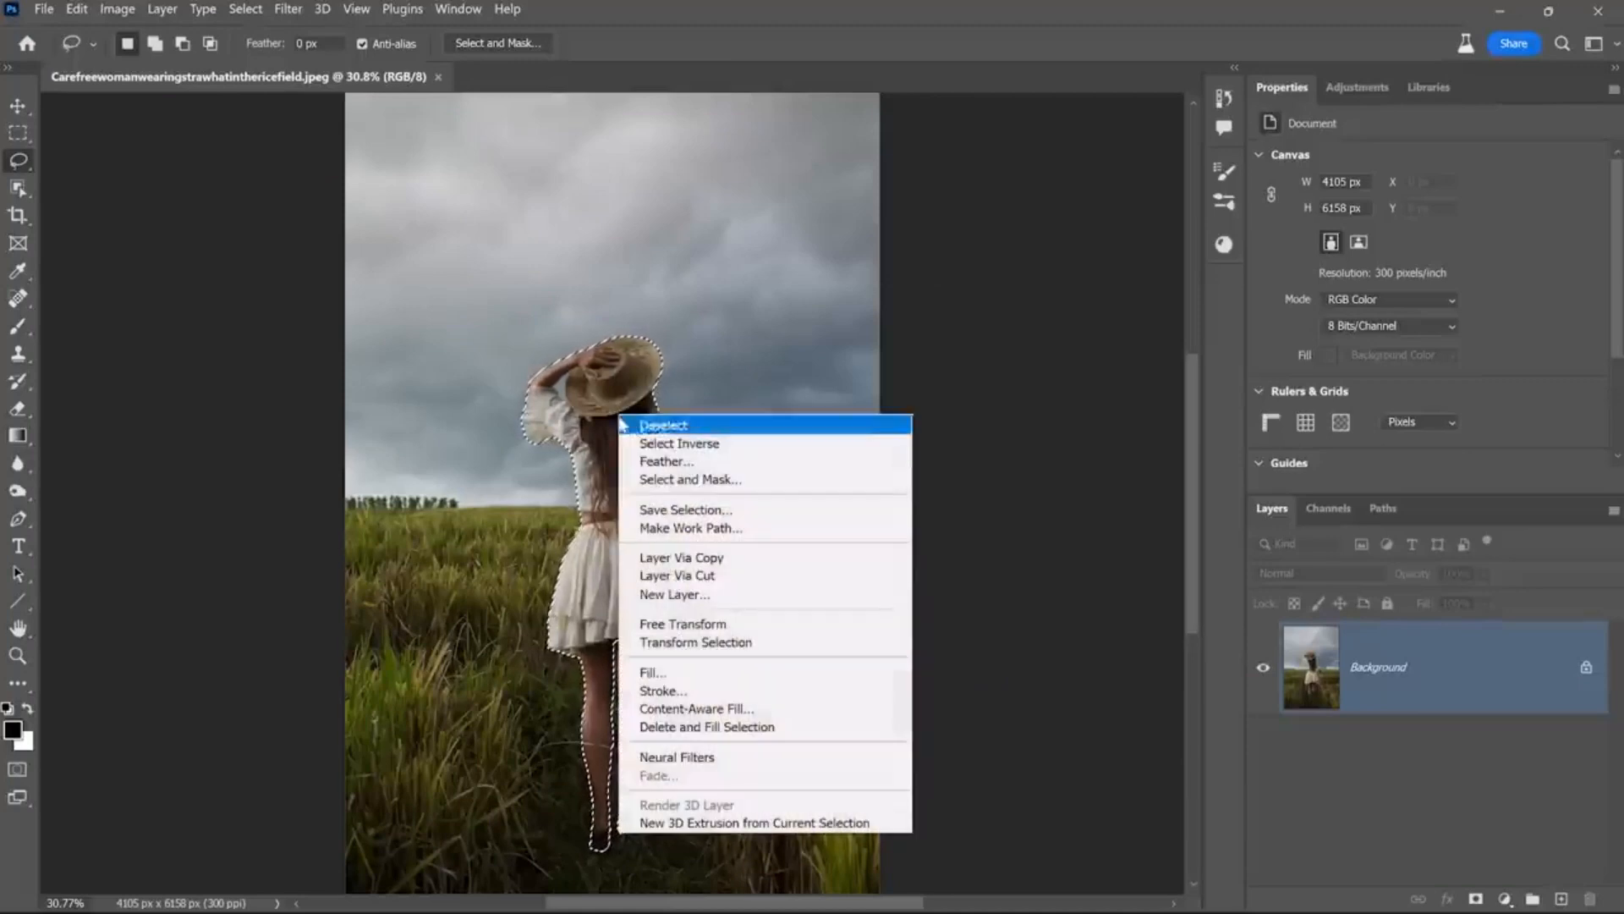
pyautogui.click(661, 725)
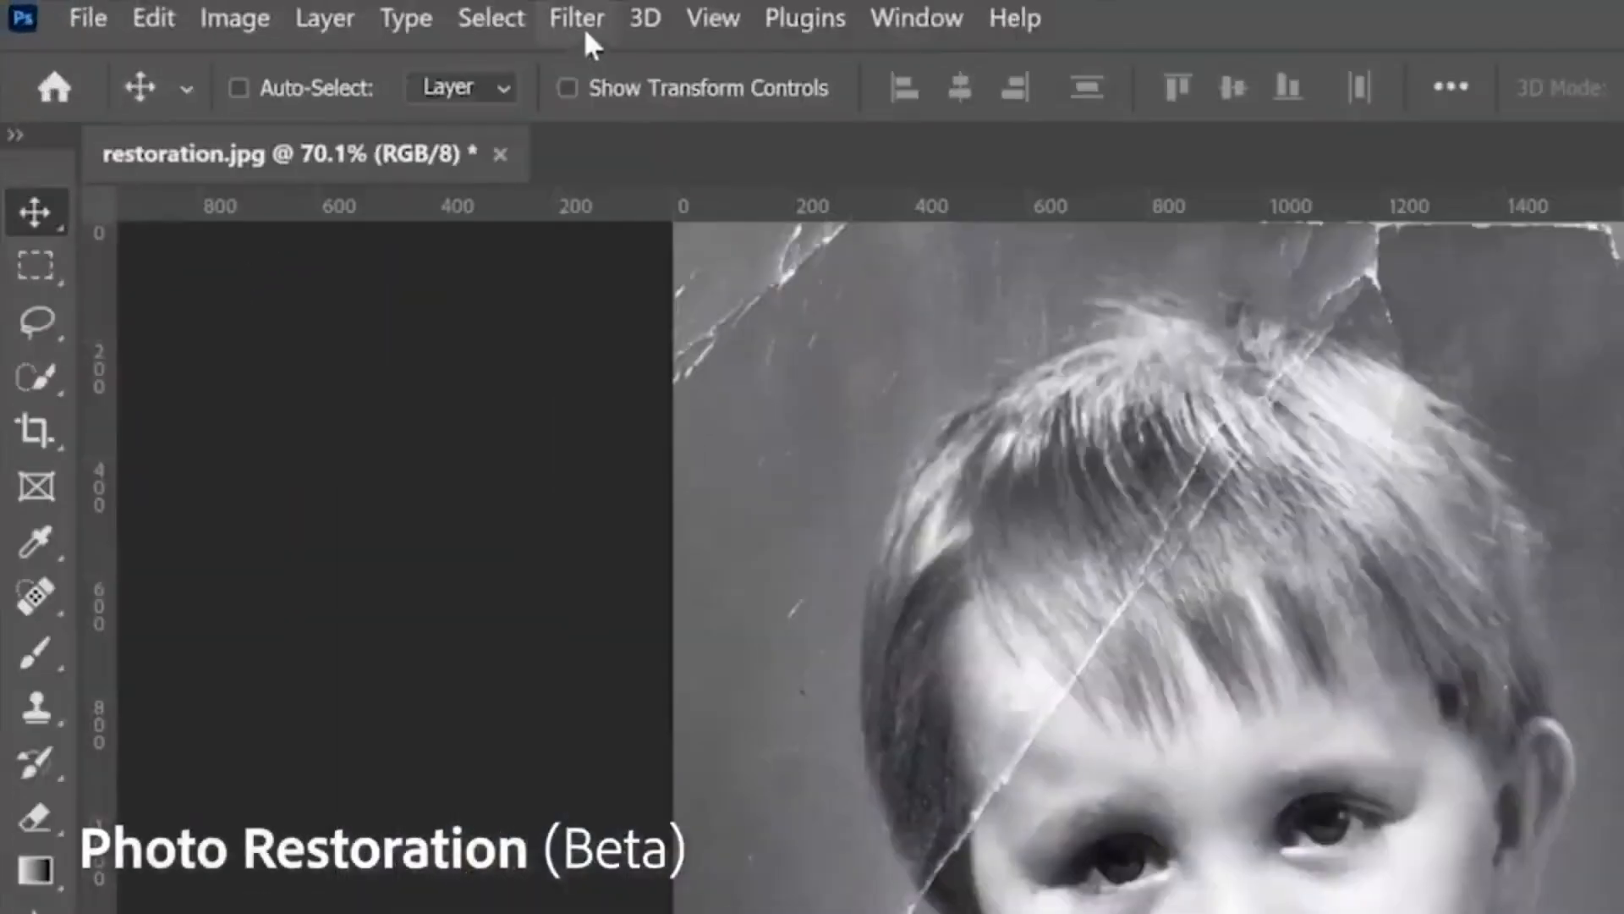
# Enable the Photo Restoration neural filter on restoration.jpg and compare the preview with the original.
pyautogui.click(341, 10)
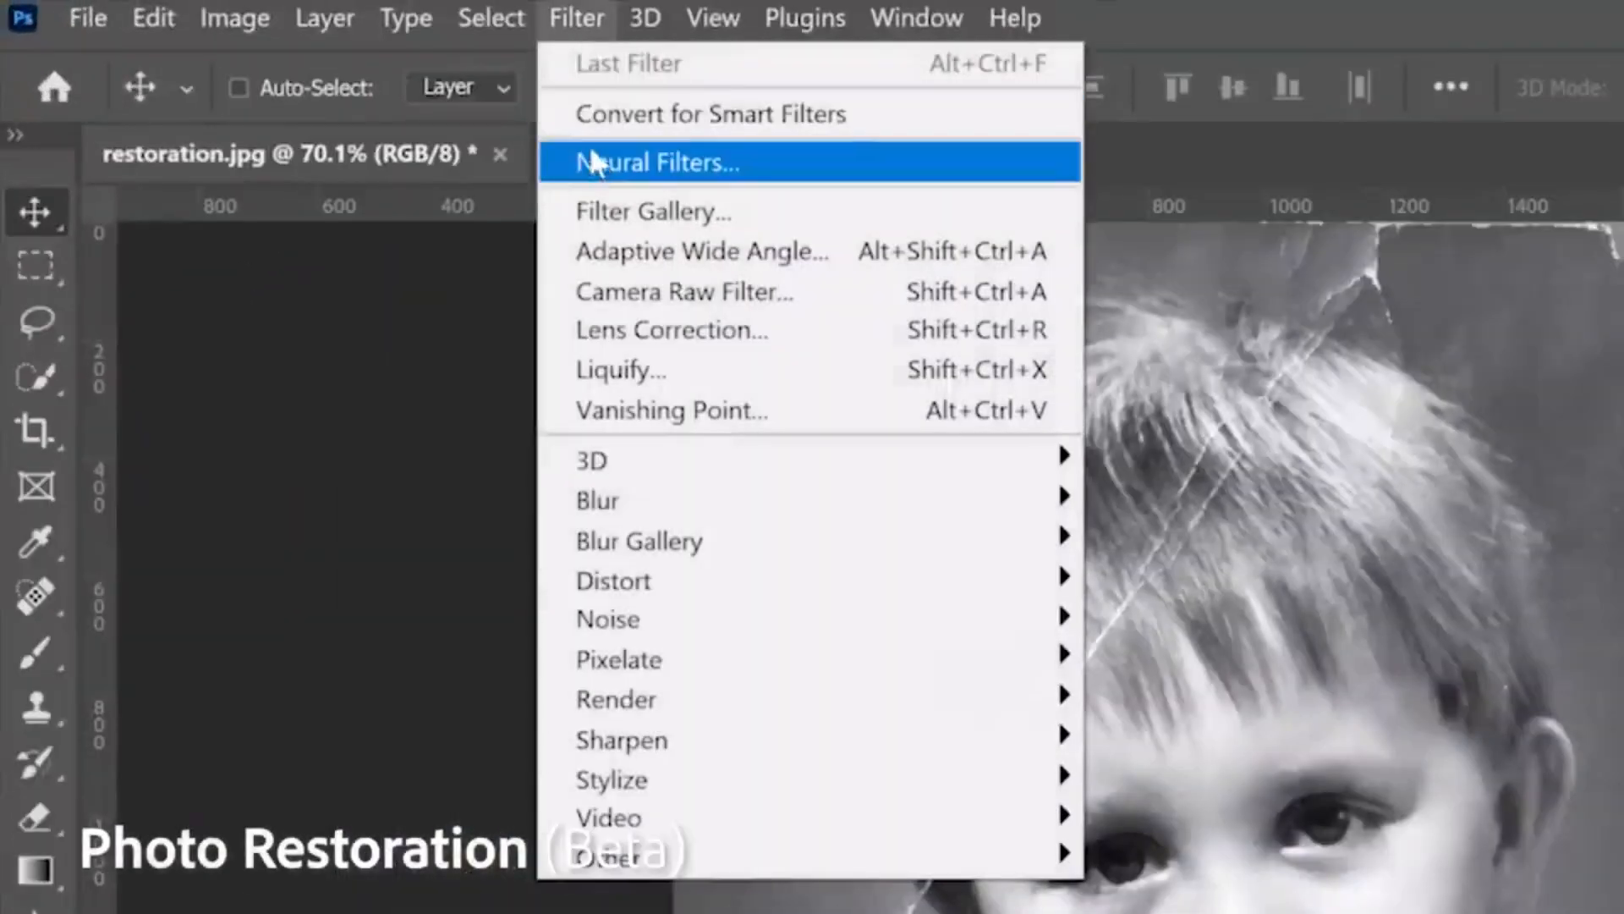
pyautogui.click(729, 164)
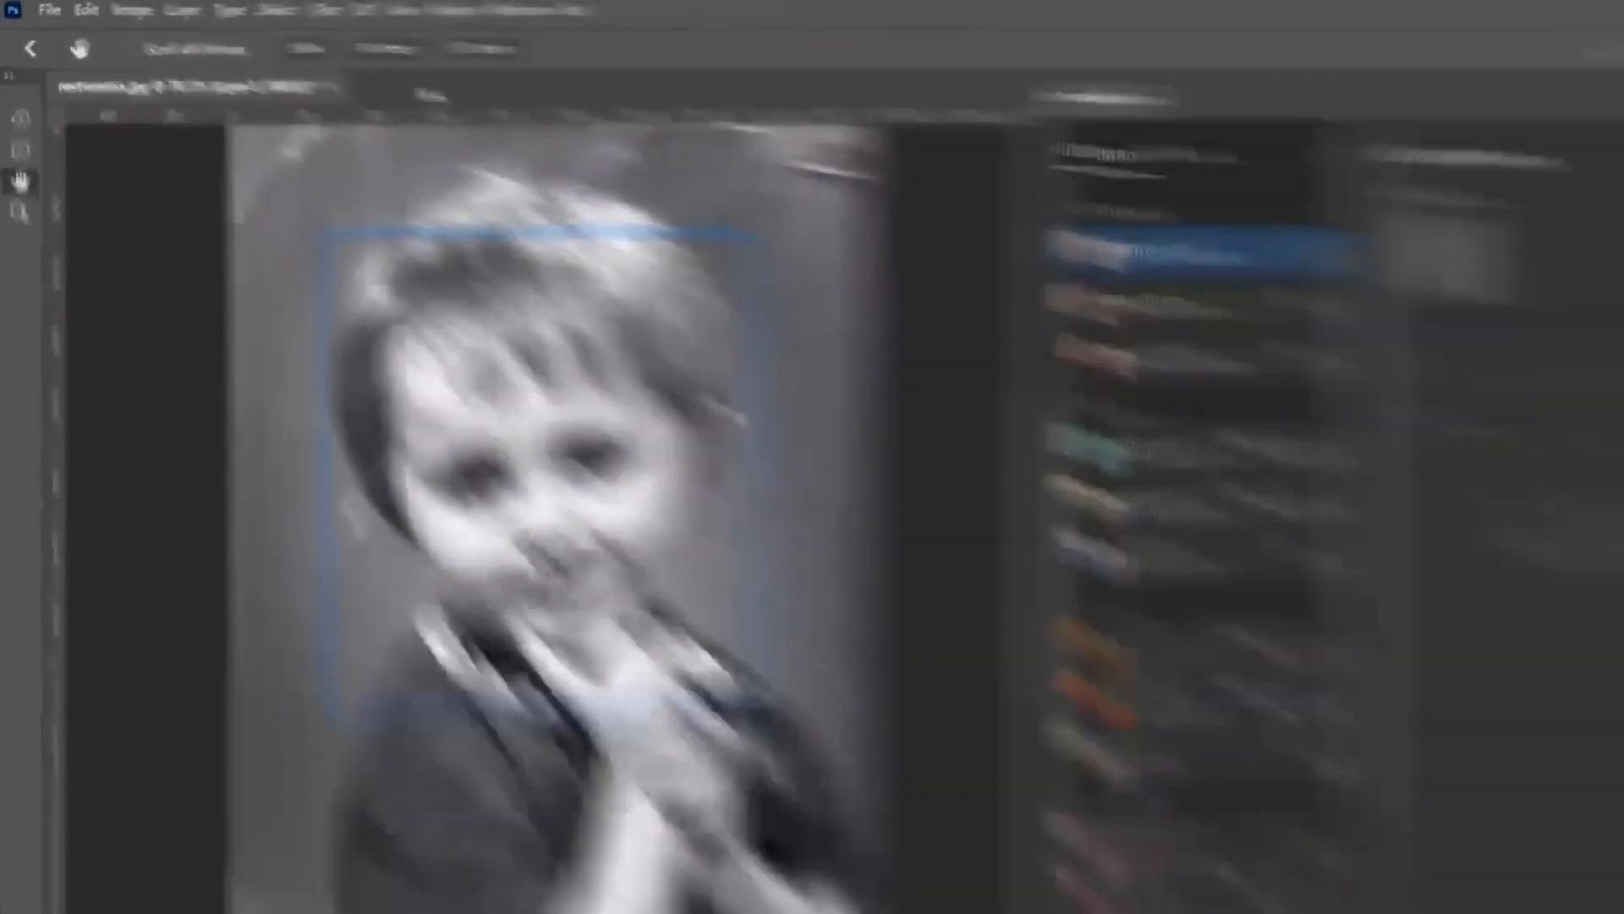
pyautogui.scroll(-3, 1207, 214)
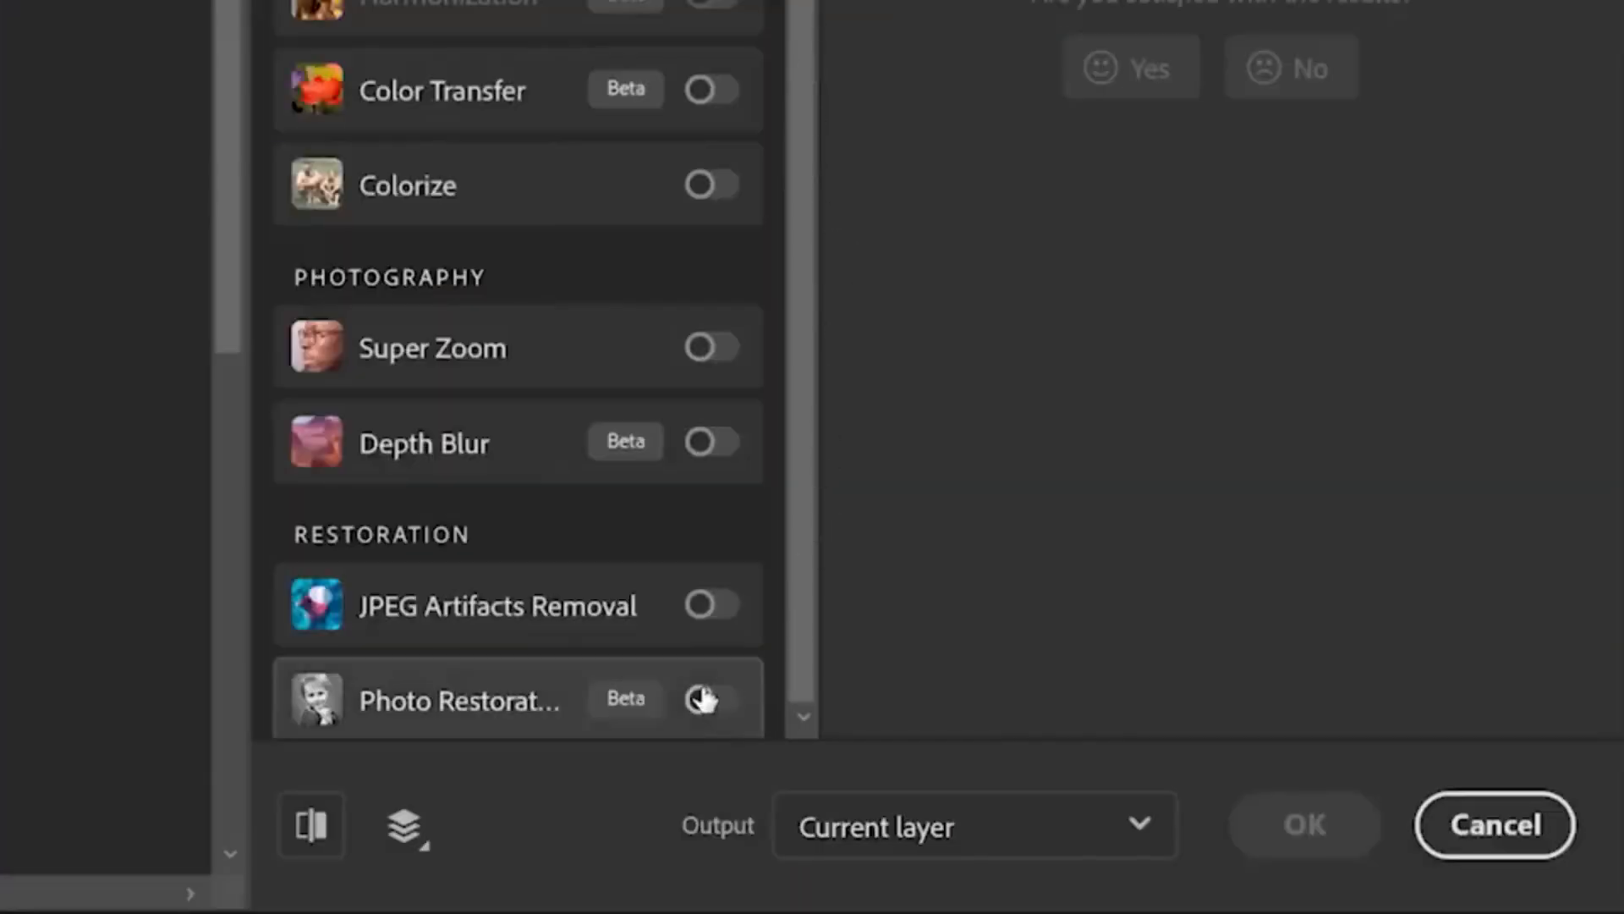
pyautogui.click(715, 698)
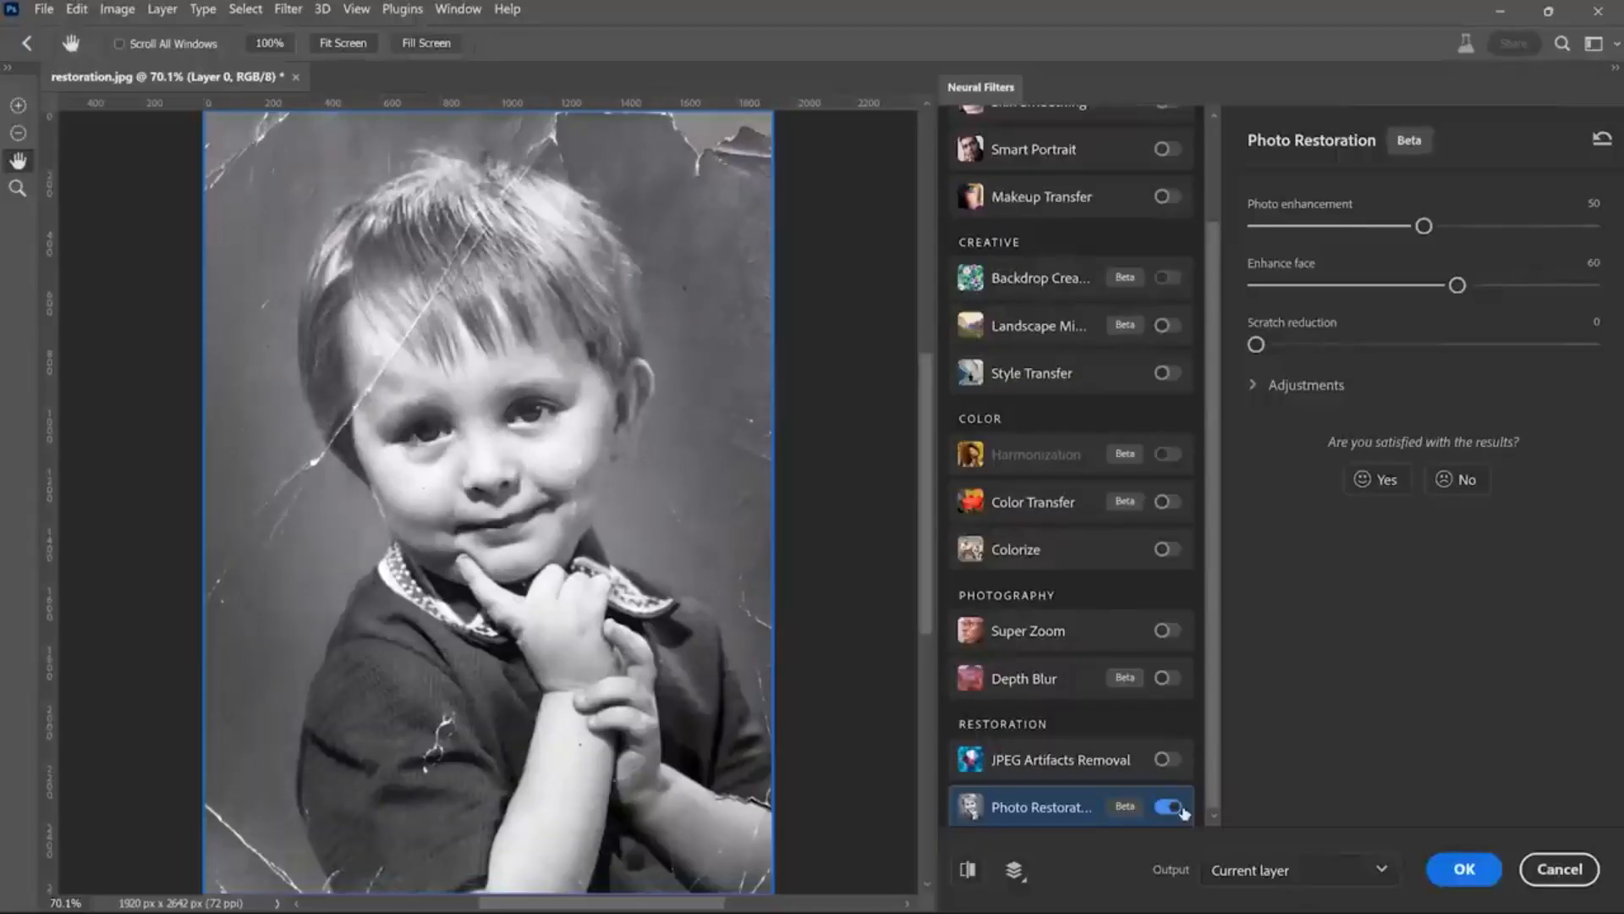
pyautogui.click(968, 870)
pyautogui.click(967, 870)
# Set Photo Restoration's Scratch reduction to 55 and Noise reduction to 18, and slightly raise JPEG artifacts reduction.
pyautogui.moveTo(1256, 344); pyautogui.dragTo(1441, 344)
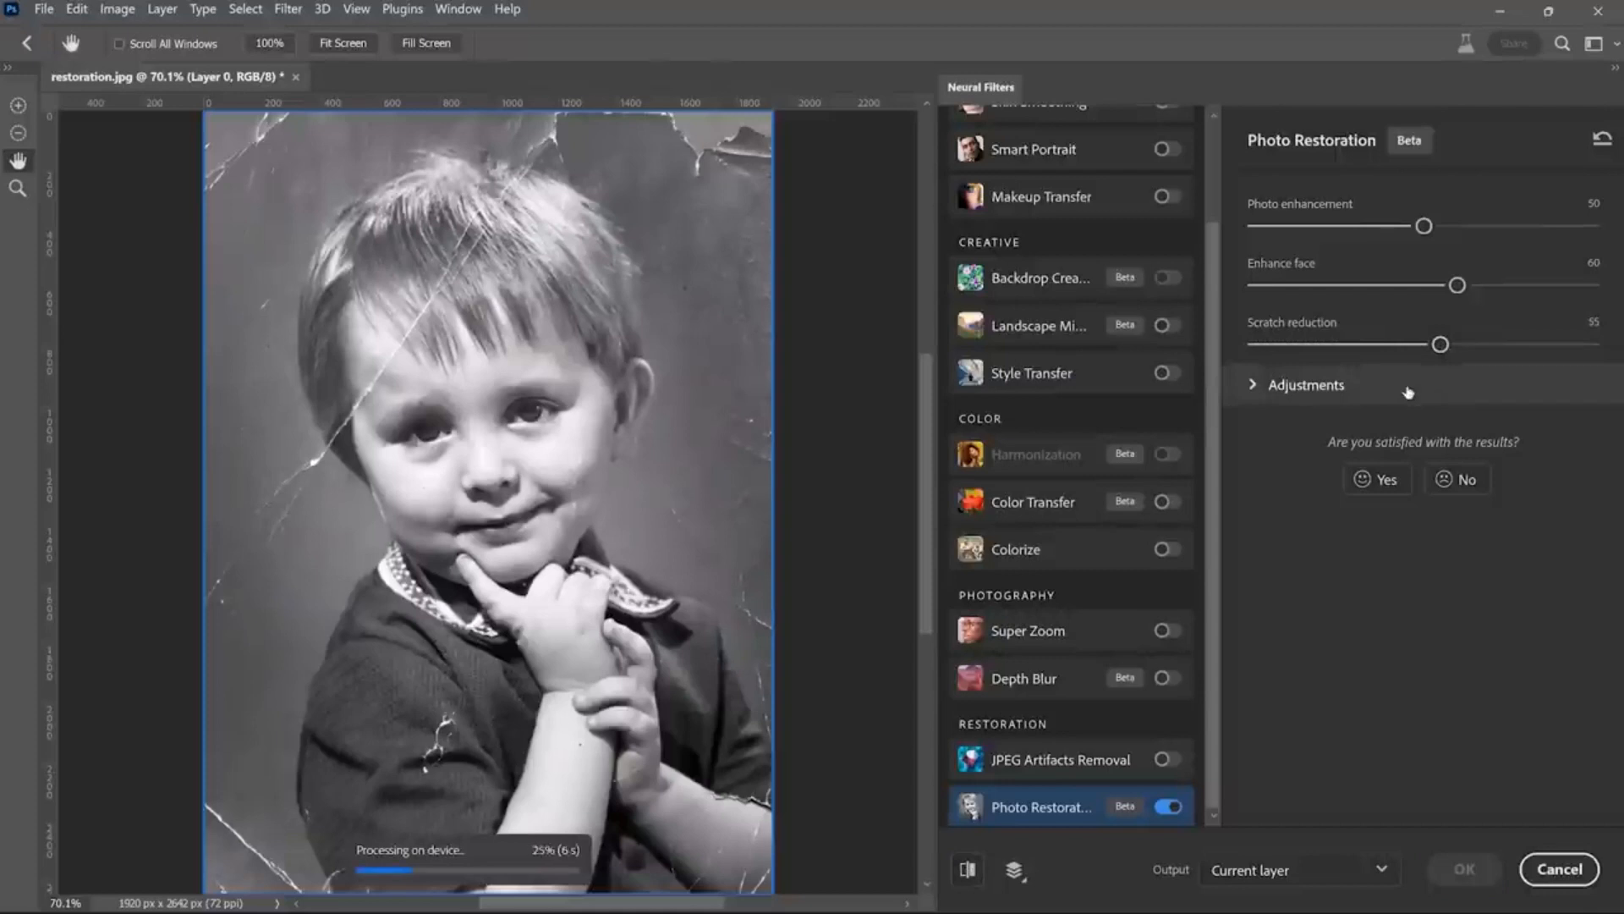
pyautogui.click(1408, 392)
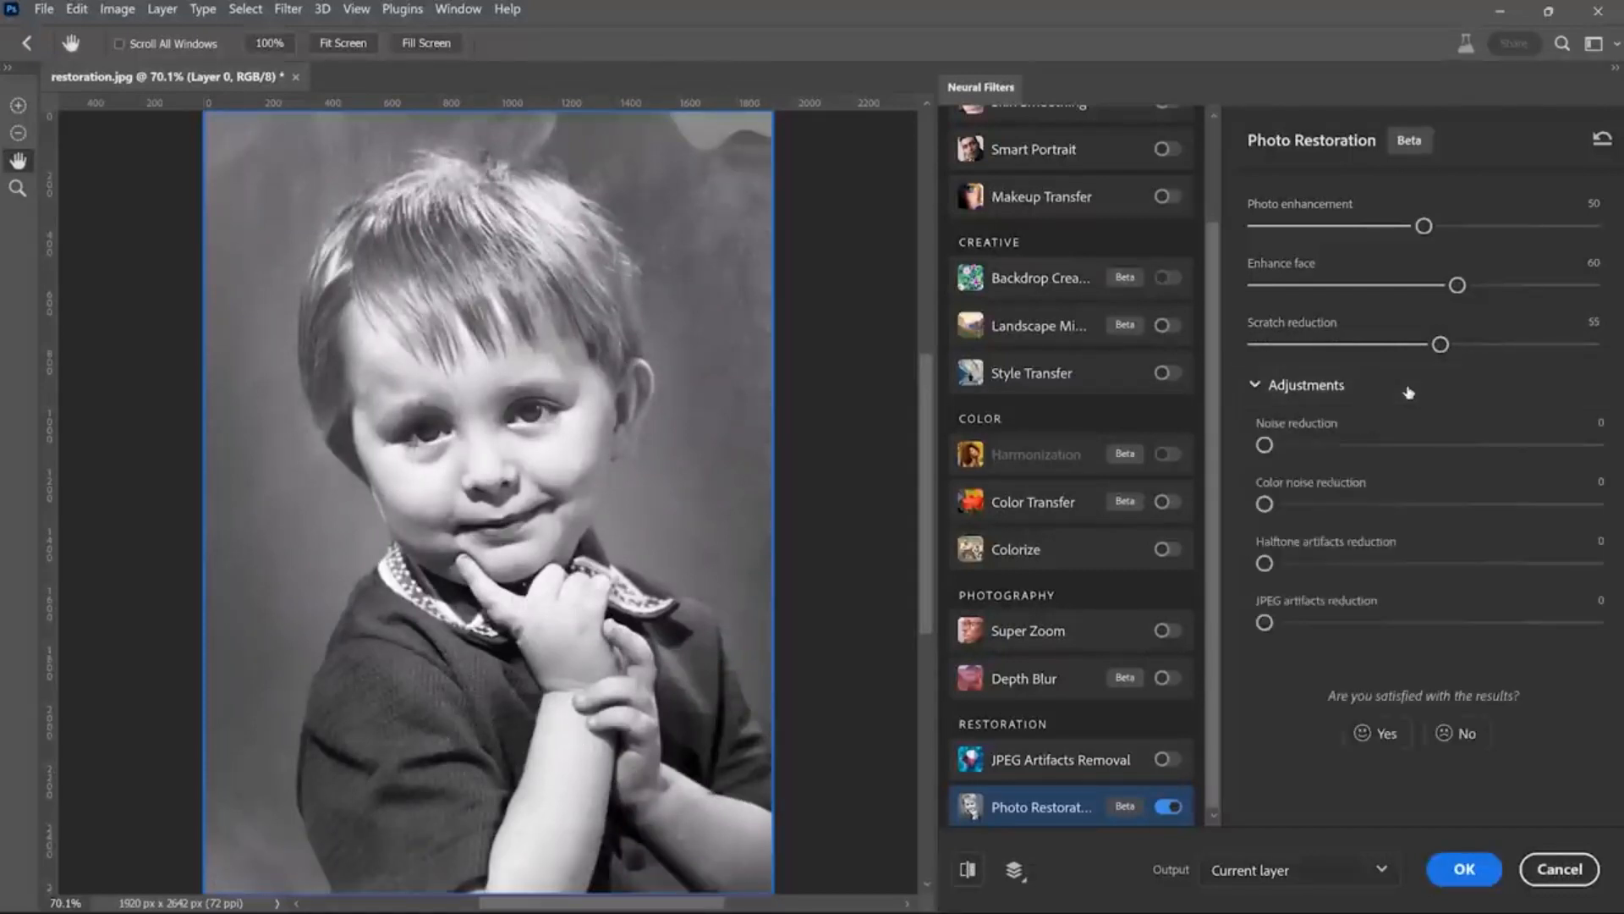
pyautogui.moveTo(1265, 446); pyautogui.dragTo(1324, 445)
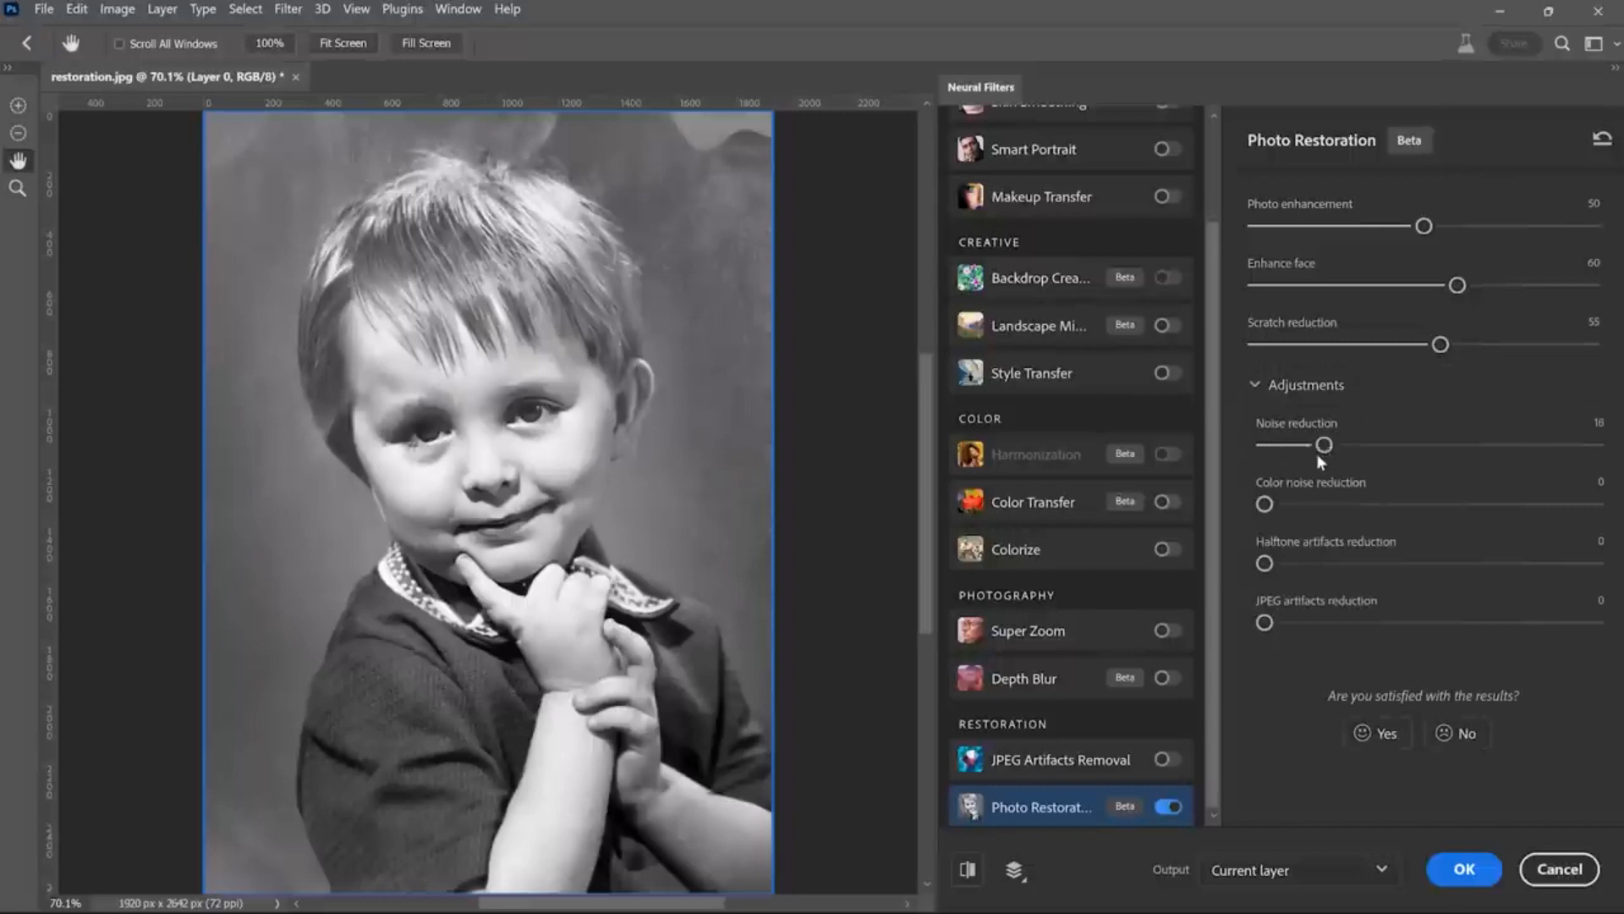
pyautogui.moveTo(1264, 622); pyautogui.dragTo(1294, 623)
# Enable the Colorize filter and place dark blue color points on the boy's sleeves, collar and shirt.
pyautogui.click(1164, 549)
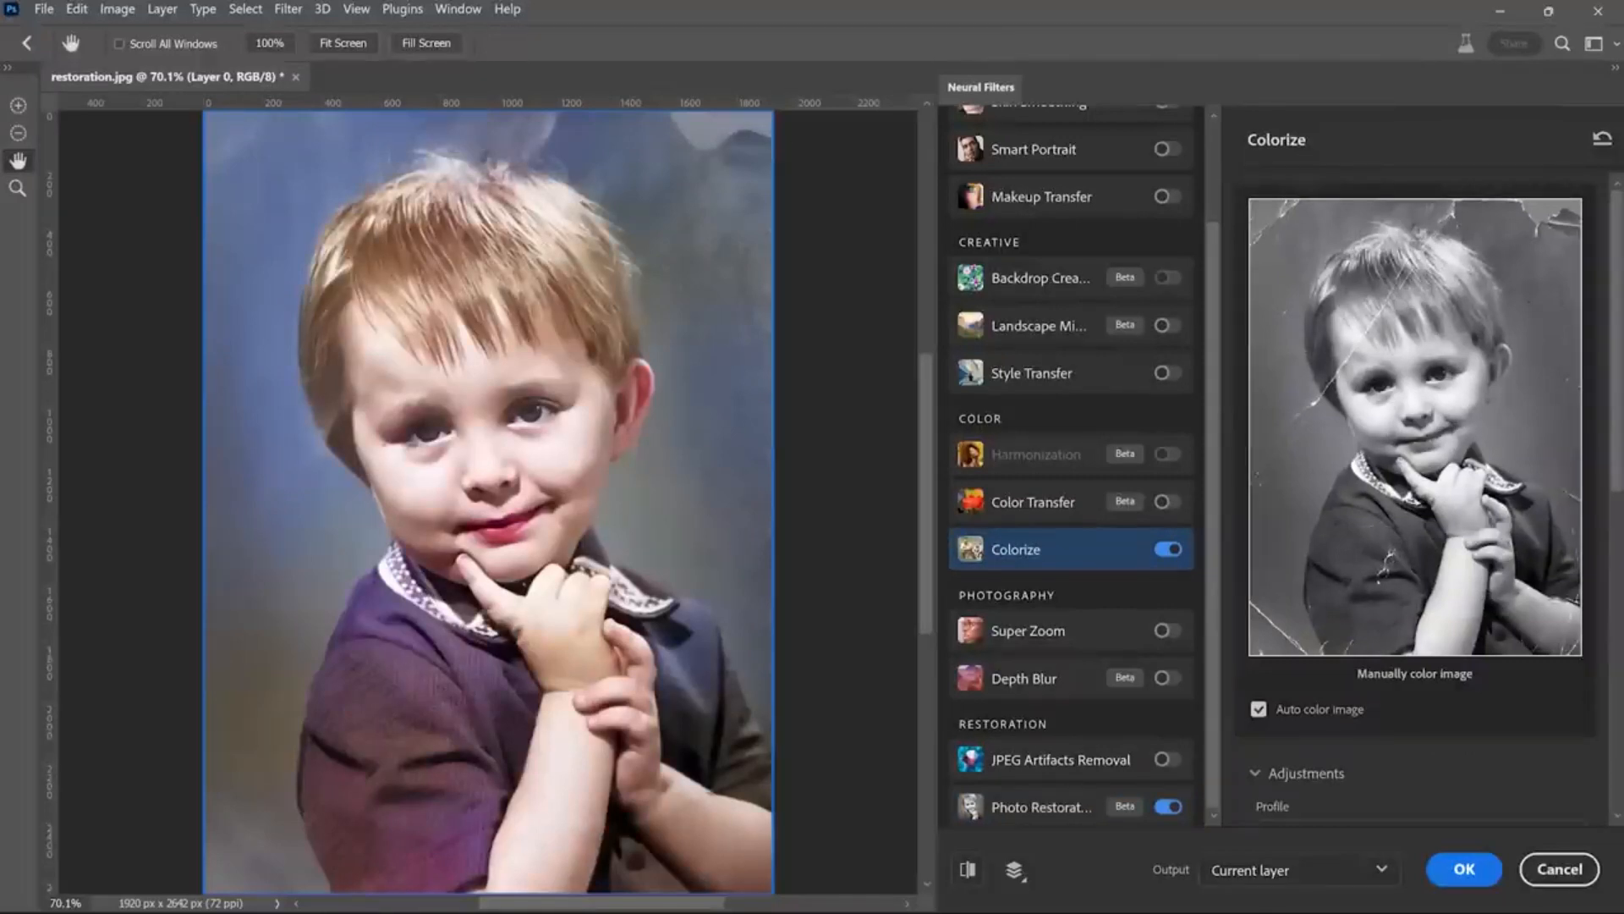
pyautogui.click(1360, 530)
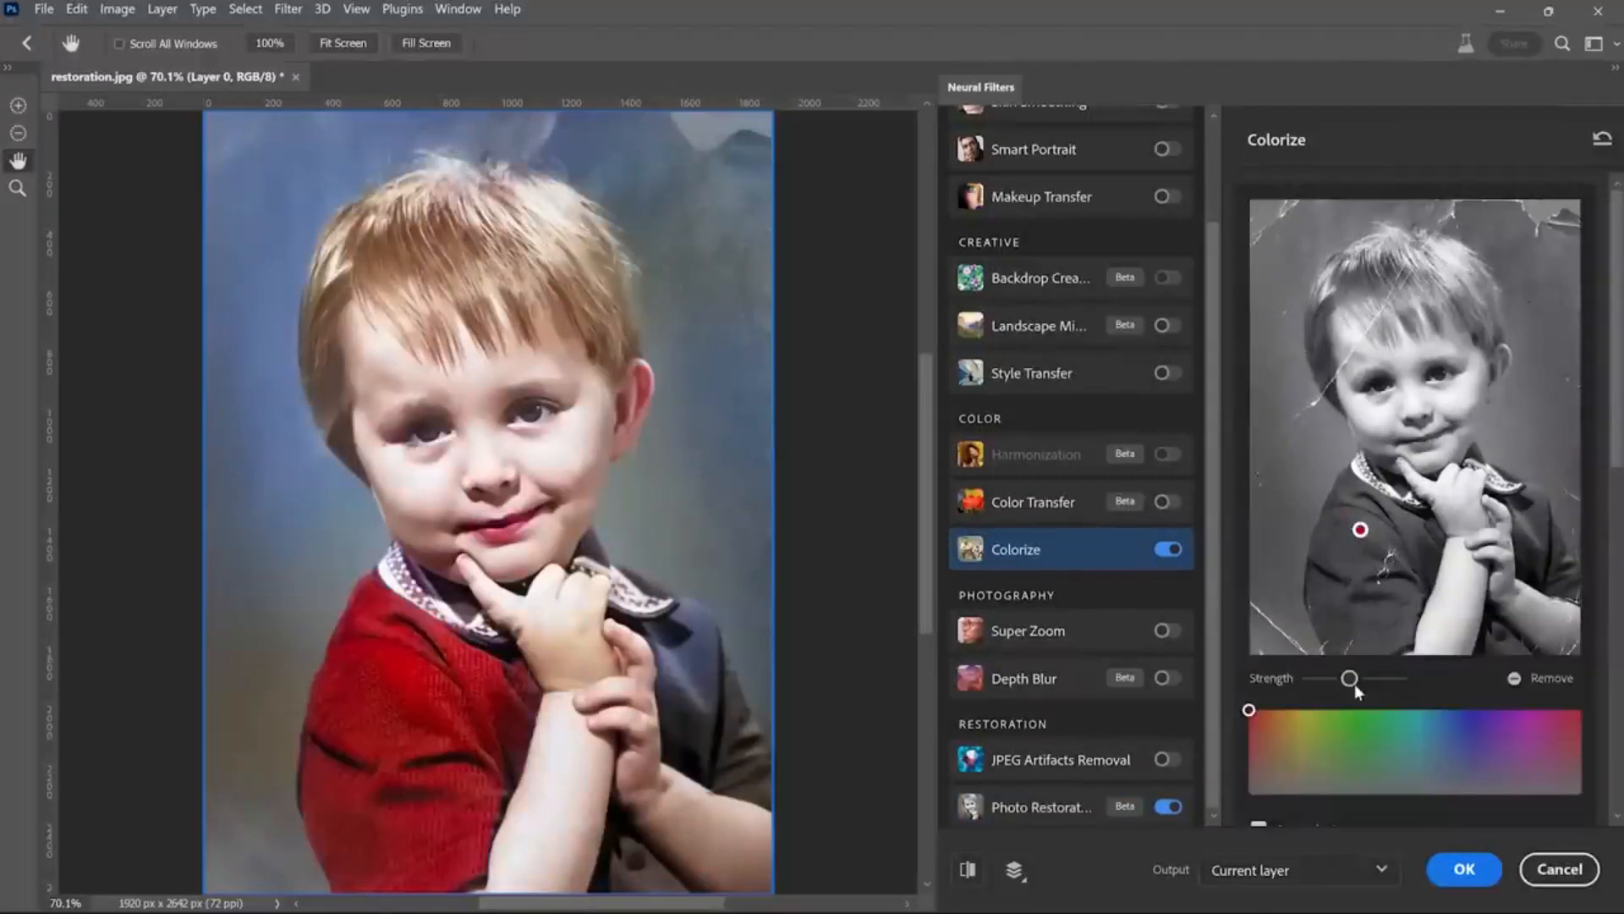
pyautogui.click(1447, 758)
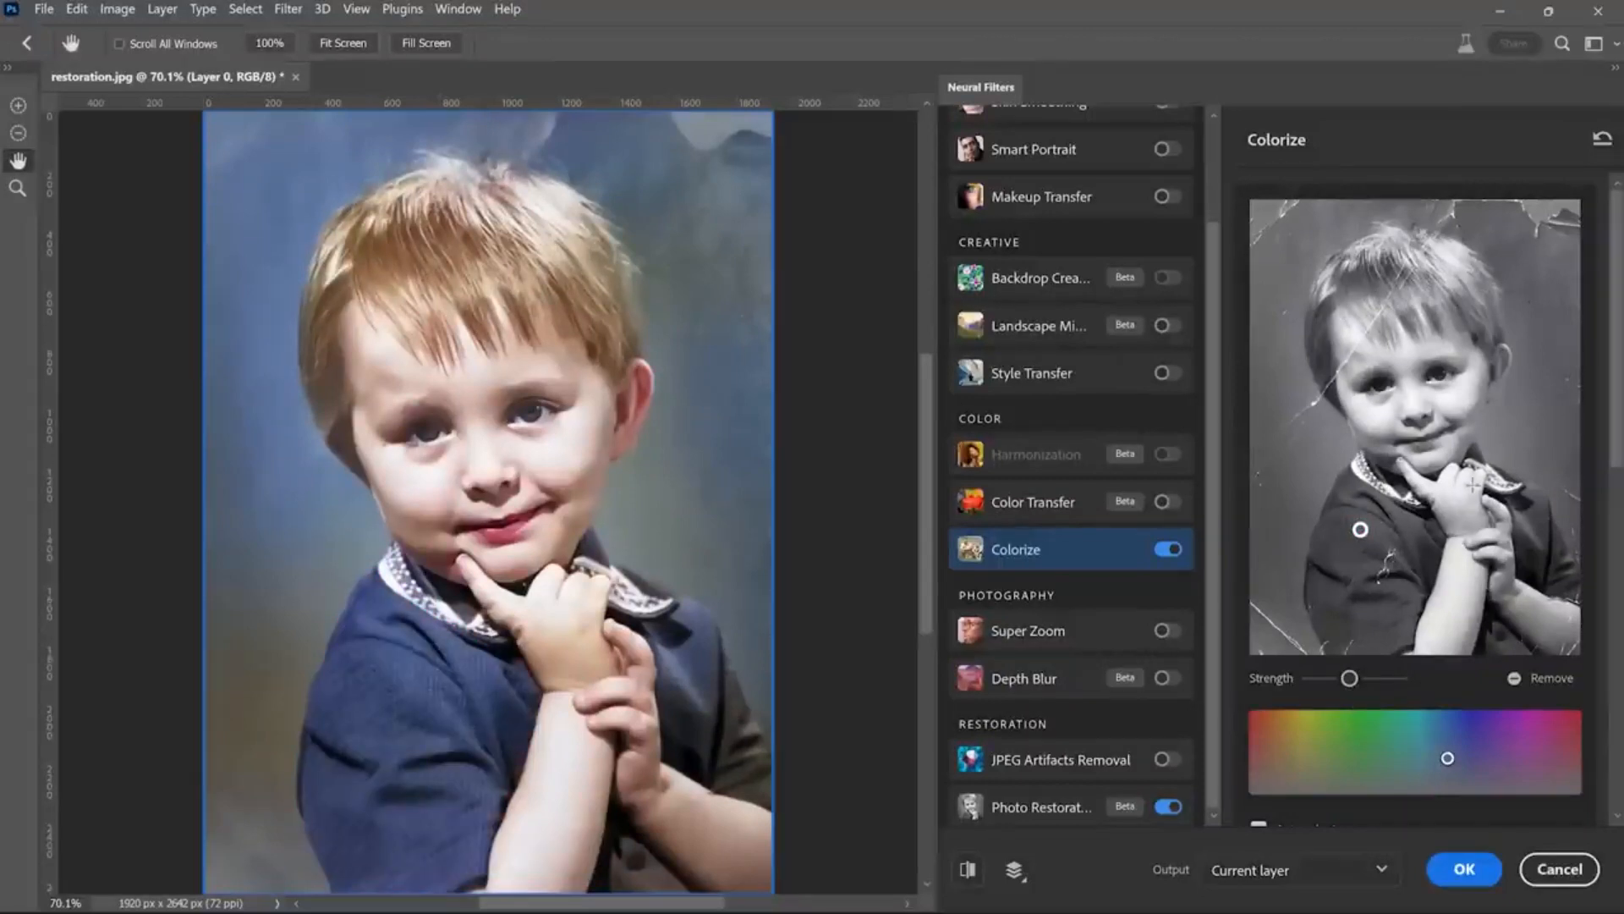
pyautogui.click(1475, 455)
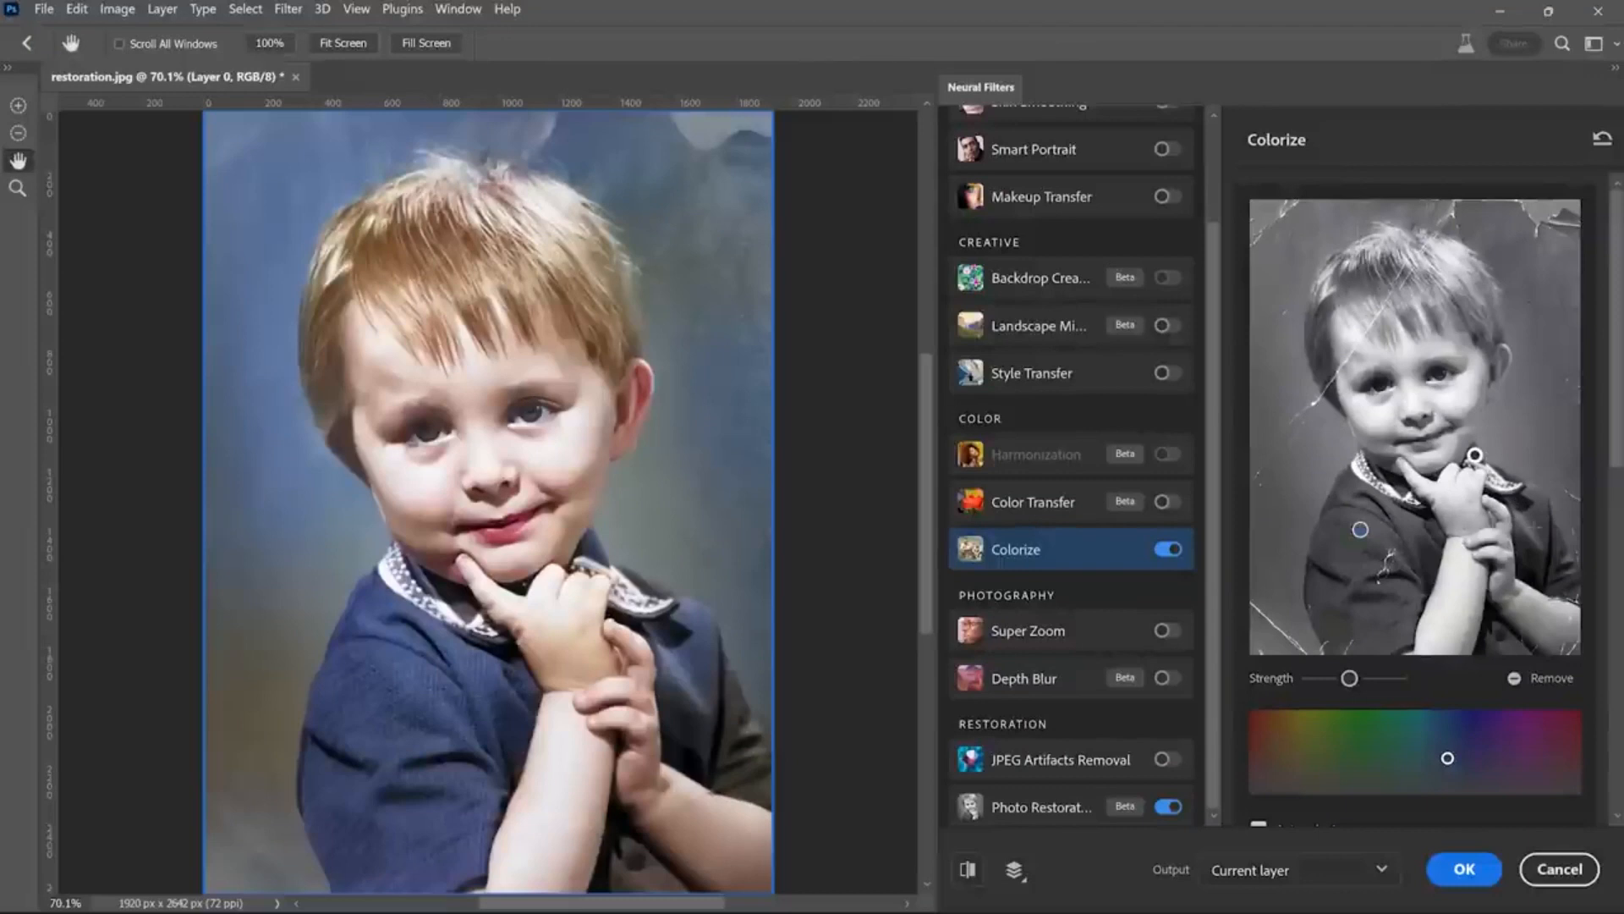
pyautogui.click(1569, 579)
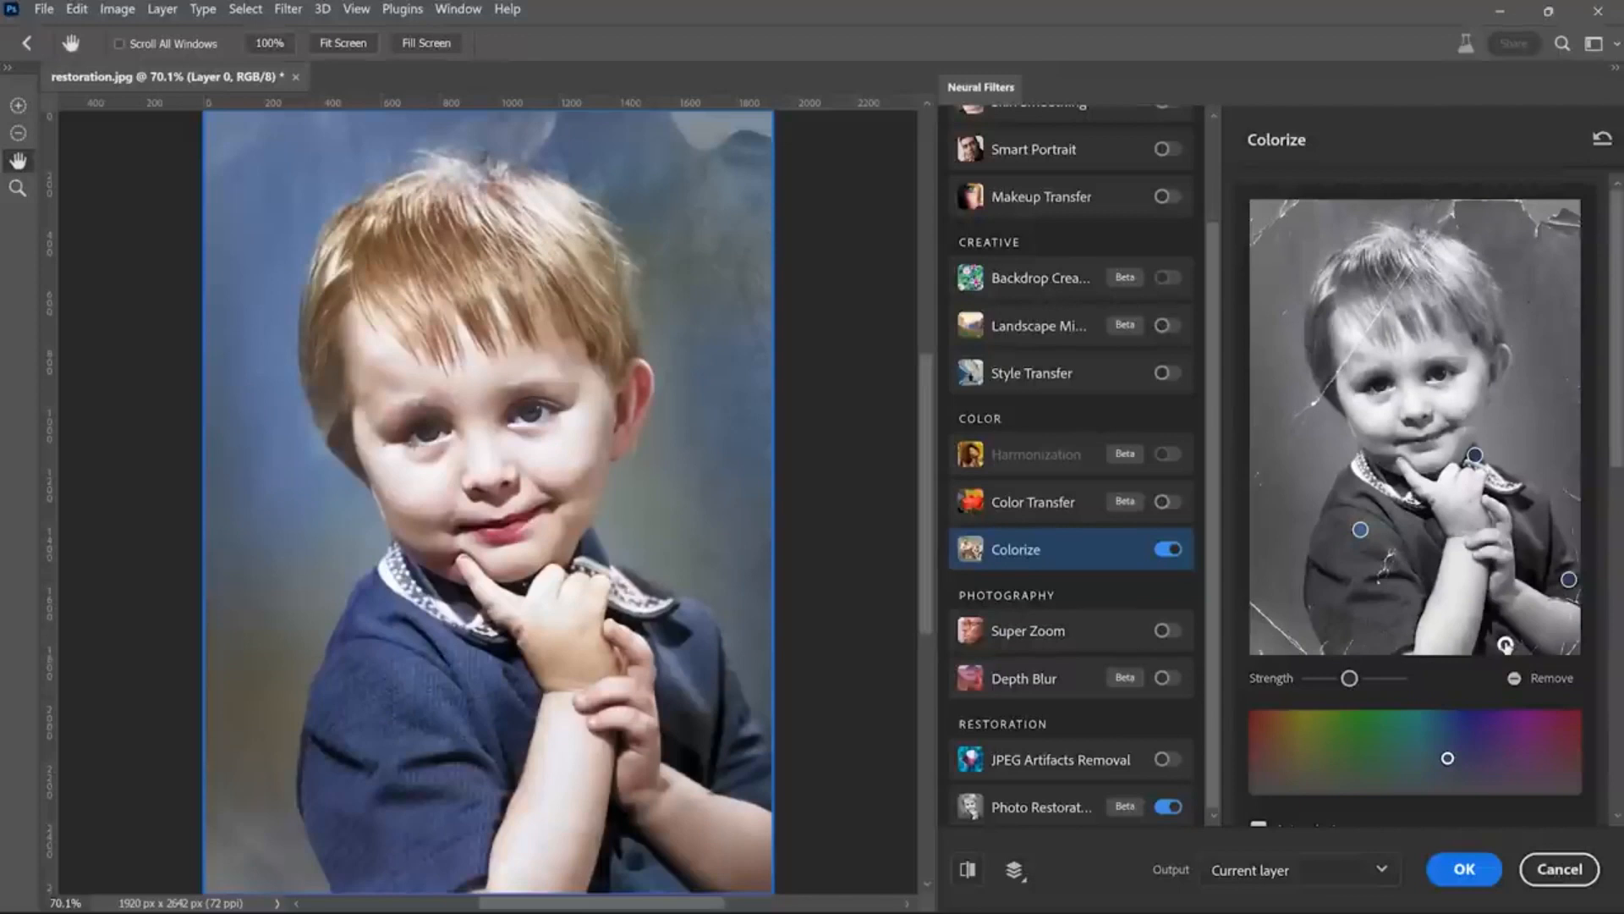
# Place neutral grey color points around the portrait's background on both sides of the boy.
pyautogui.click(1280, 558)
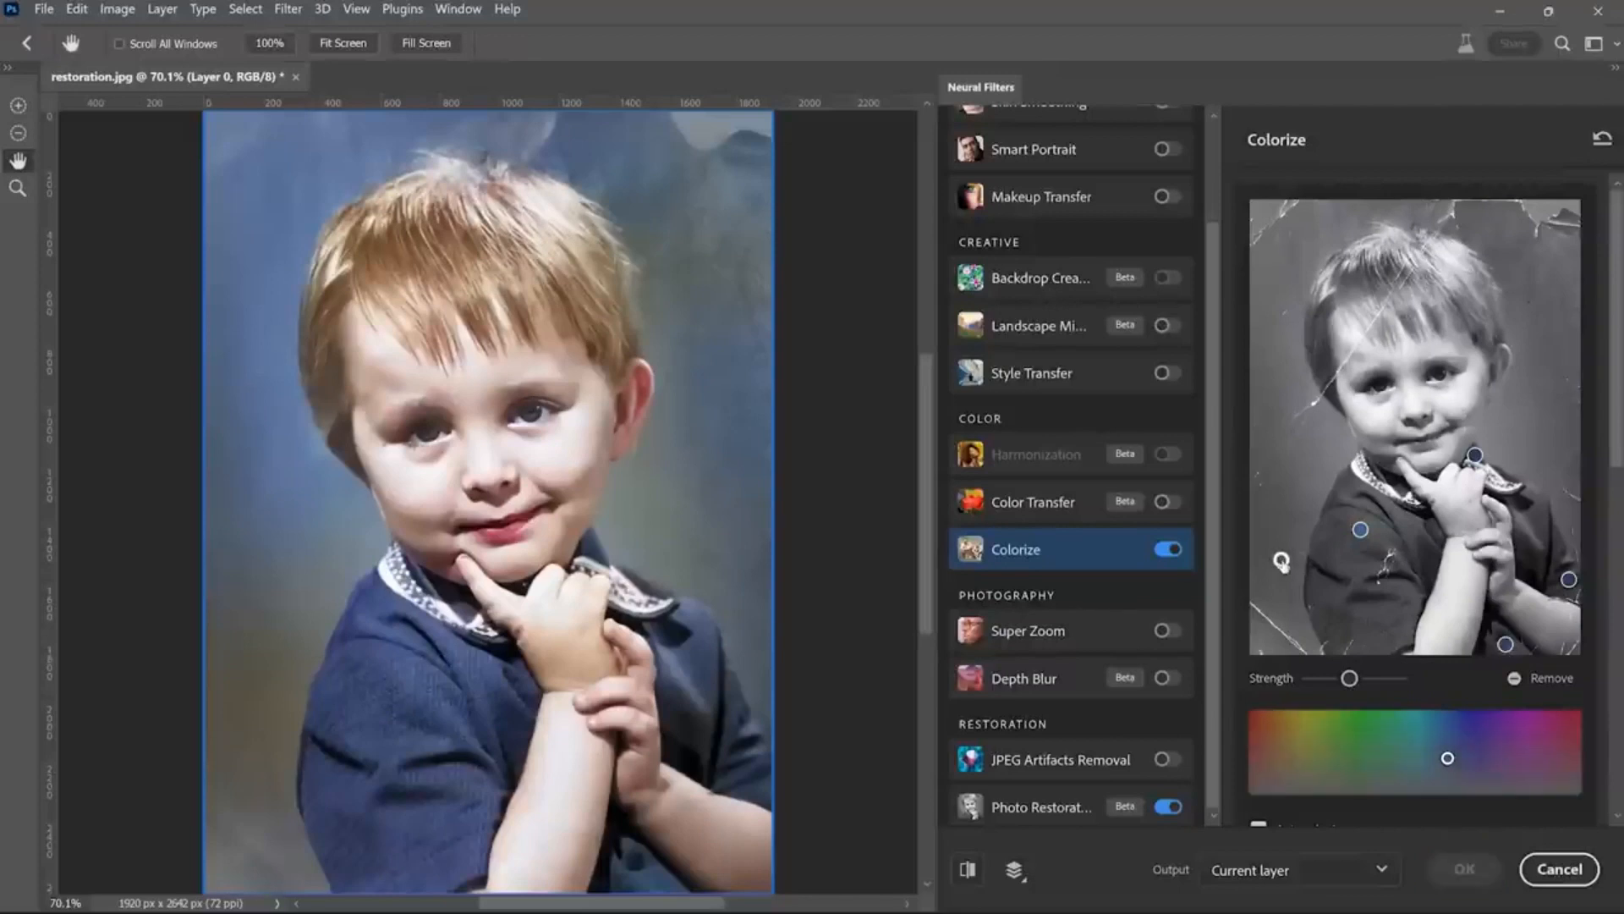
pyautogui.click(1272, 381)
pyautogui.click(1292, 241)
pyautogui.click(1496, 223)
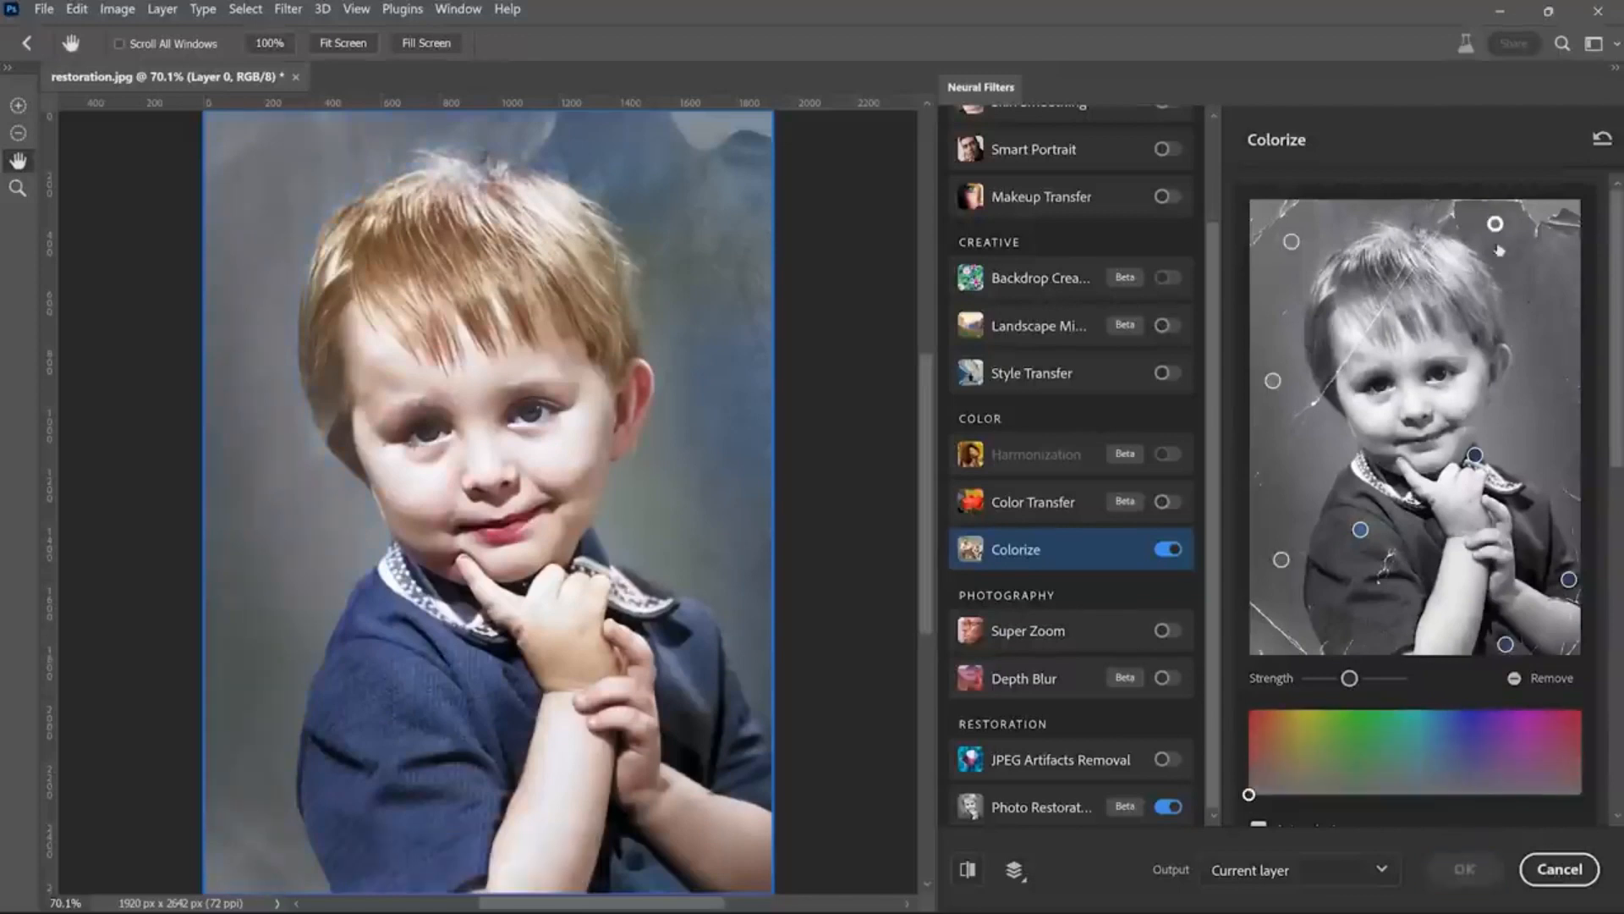
pyautogui.click(1534, 330)
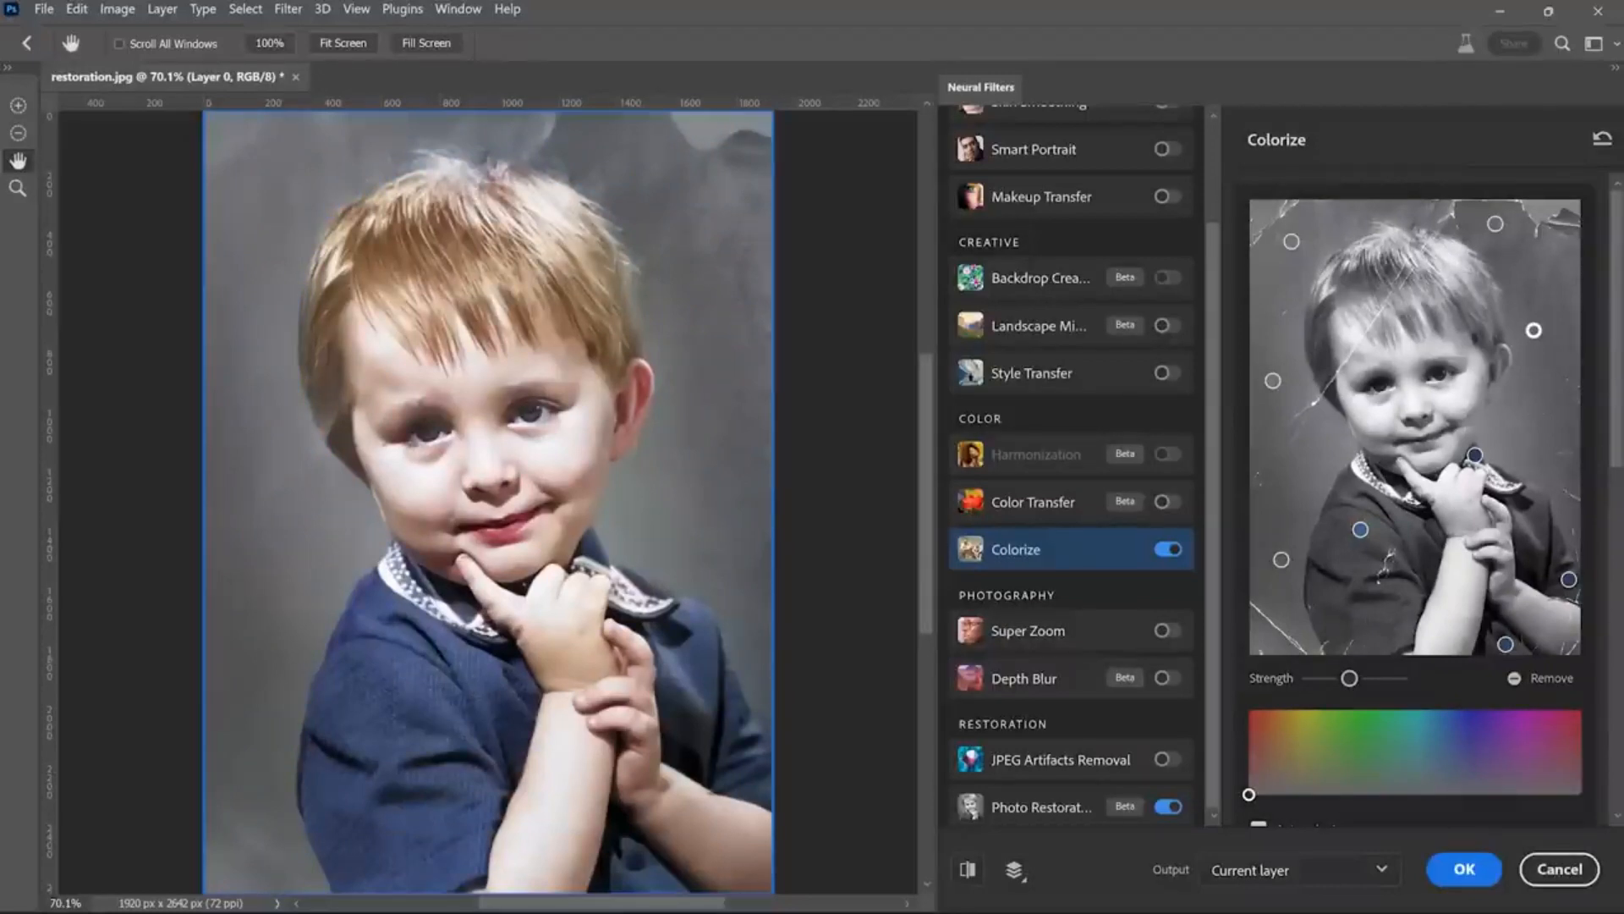
pyautogui.click(1567, 454)
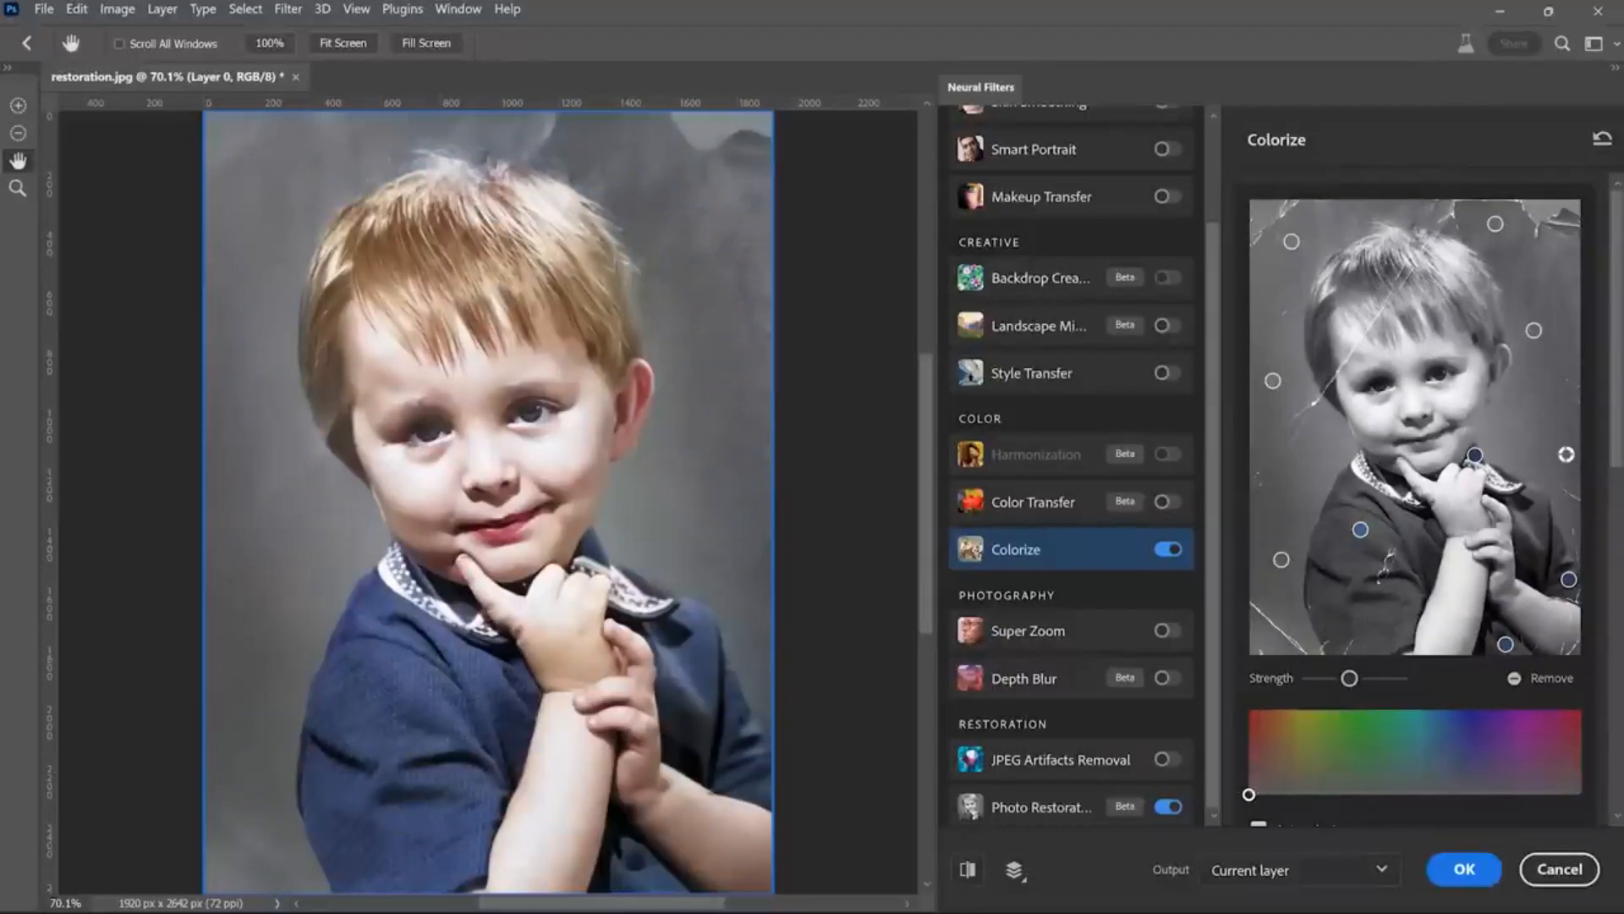
# Apply the neural filters with the output set to a new layer.
pyautogui.click(1368, 868)
pyautogui.click(1317, 793)
pyautogui.click(1469, 878)
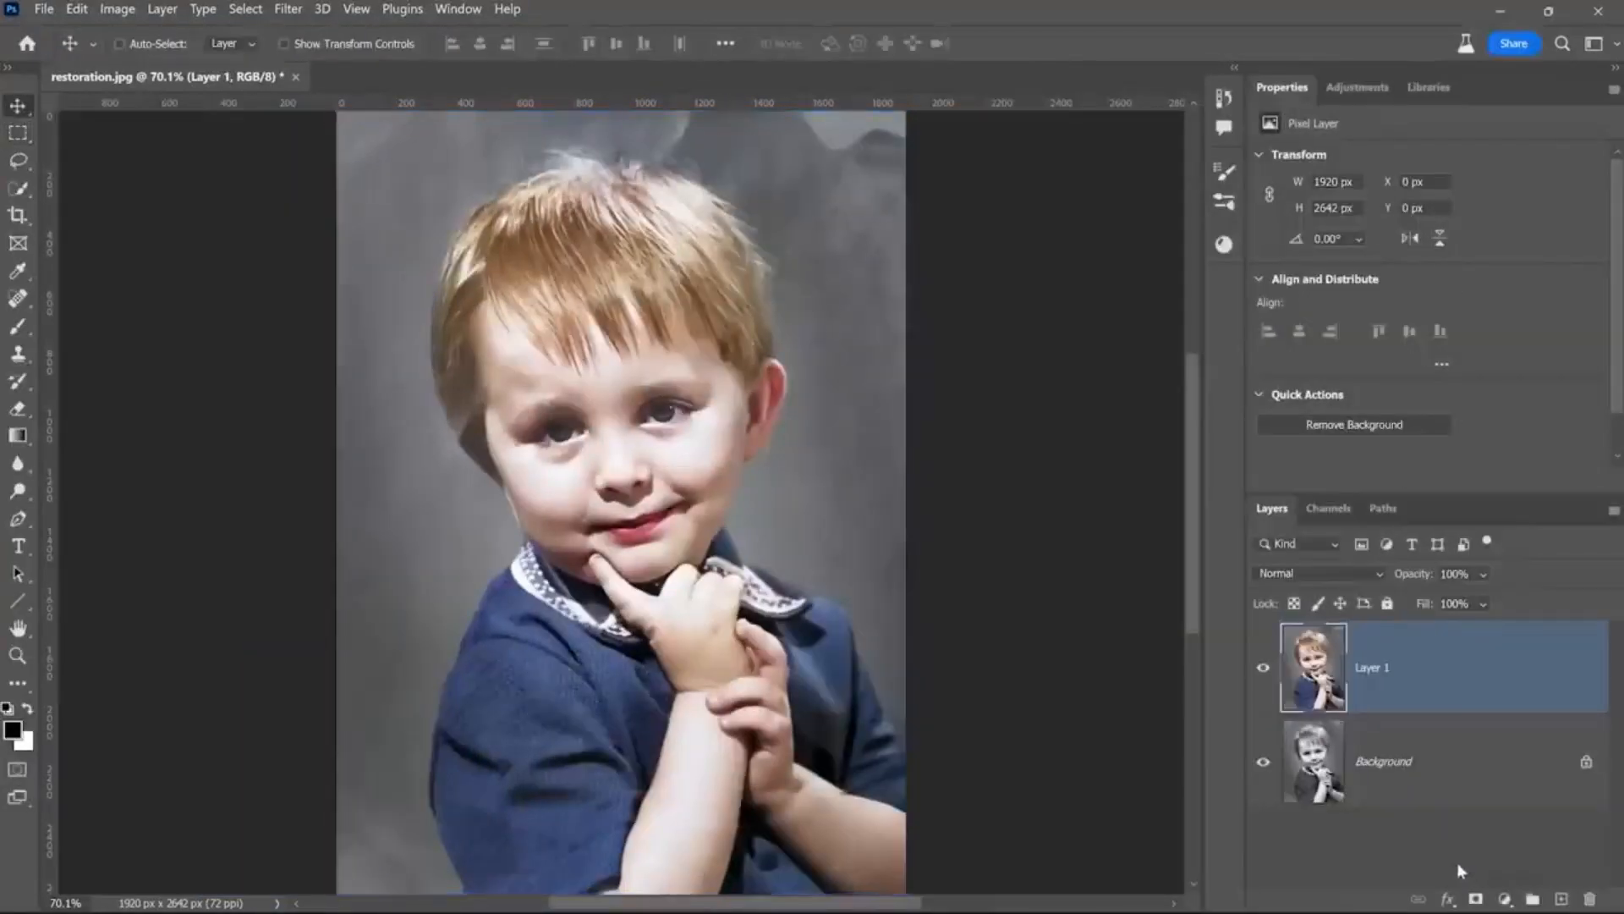
# Compare the restored, colorized portrait with the original by toggling the visibility of Layer 1.
pyautogui.click(1263, 671)
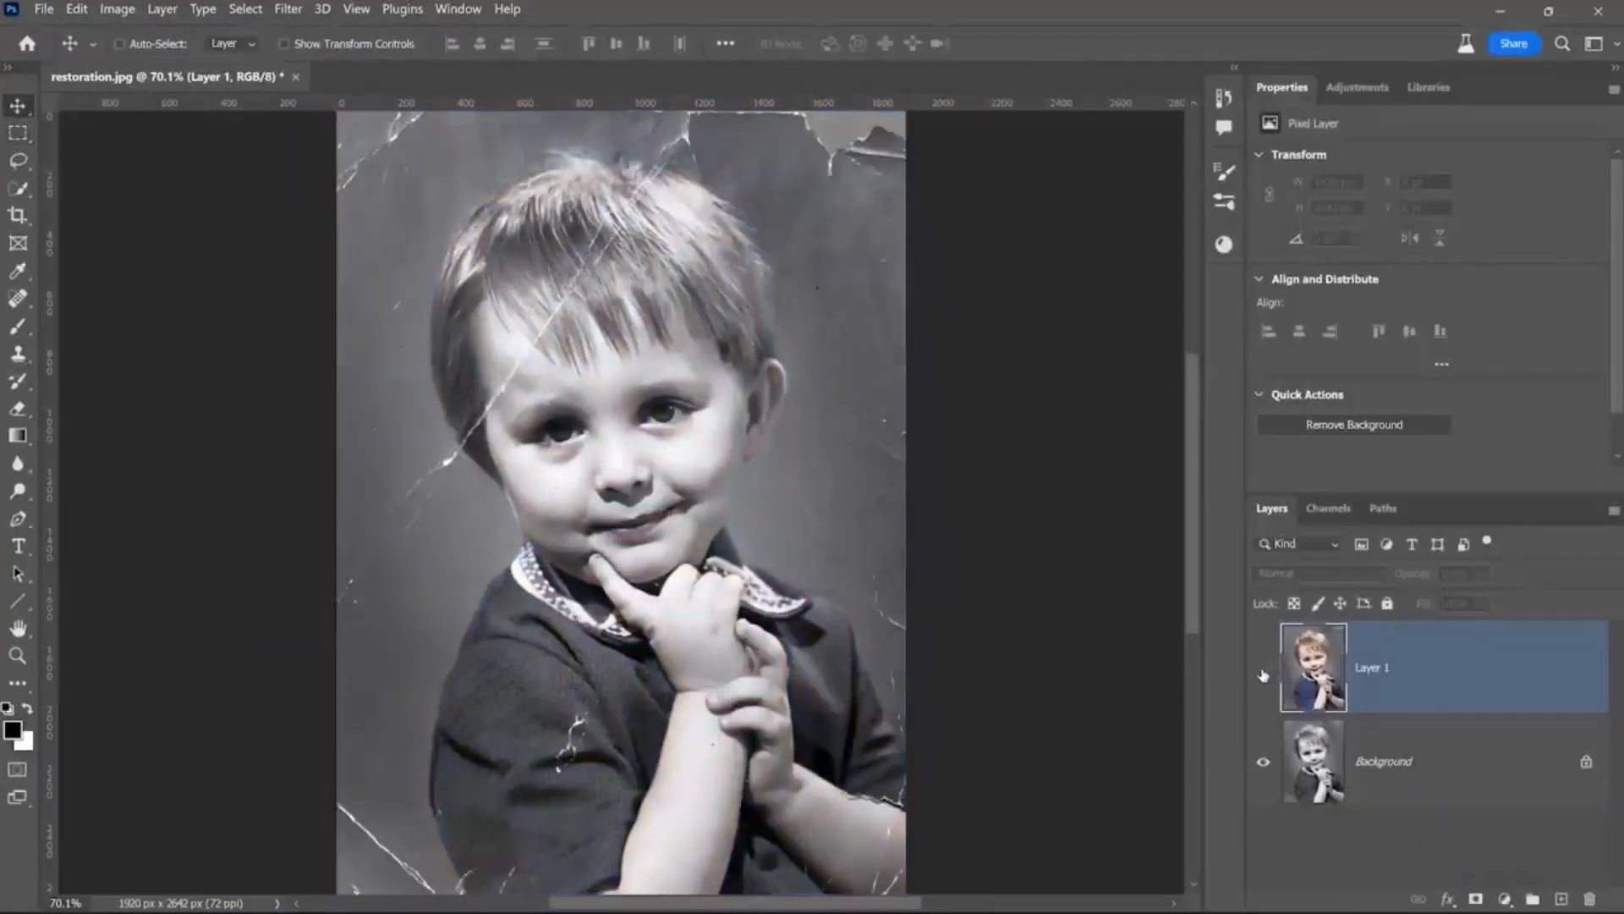
pyautogui.click(1263, 671)
pyautogui.click(1263, 672)
pyautogui.click(1263, 673)
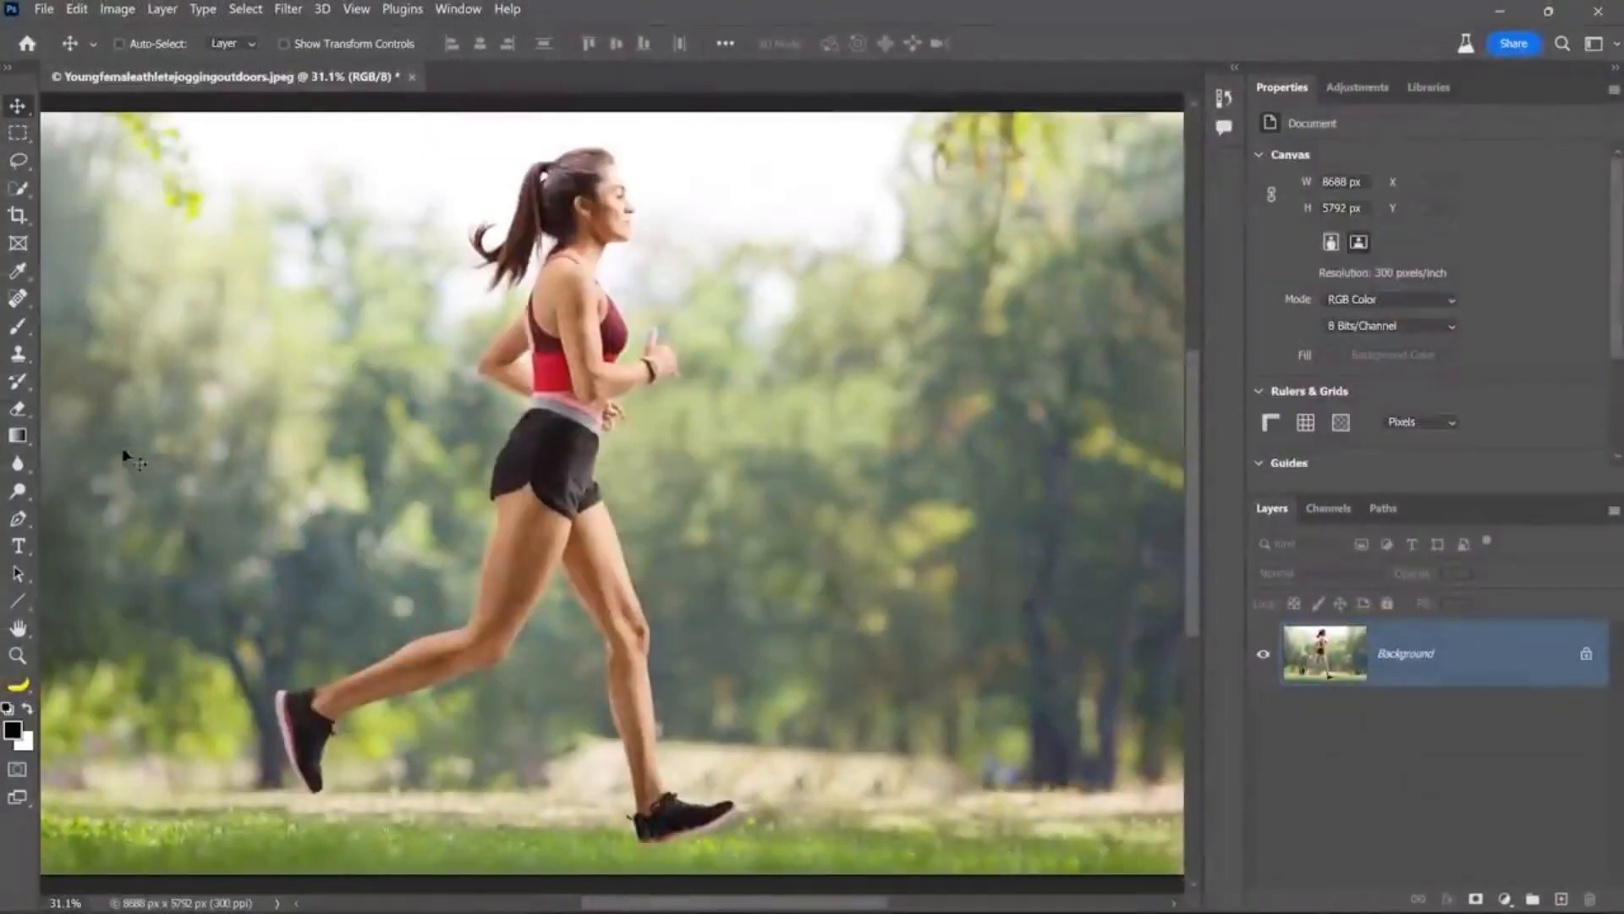
# Draw a black-to-white linear gradient diagonally upward to the right across the jogger photo, at about 26°.
pyautogui.click(18, 435)
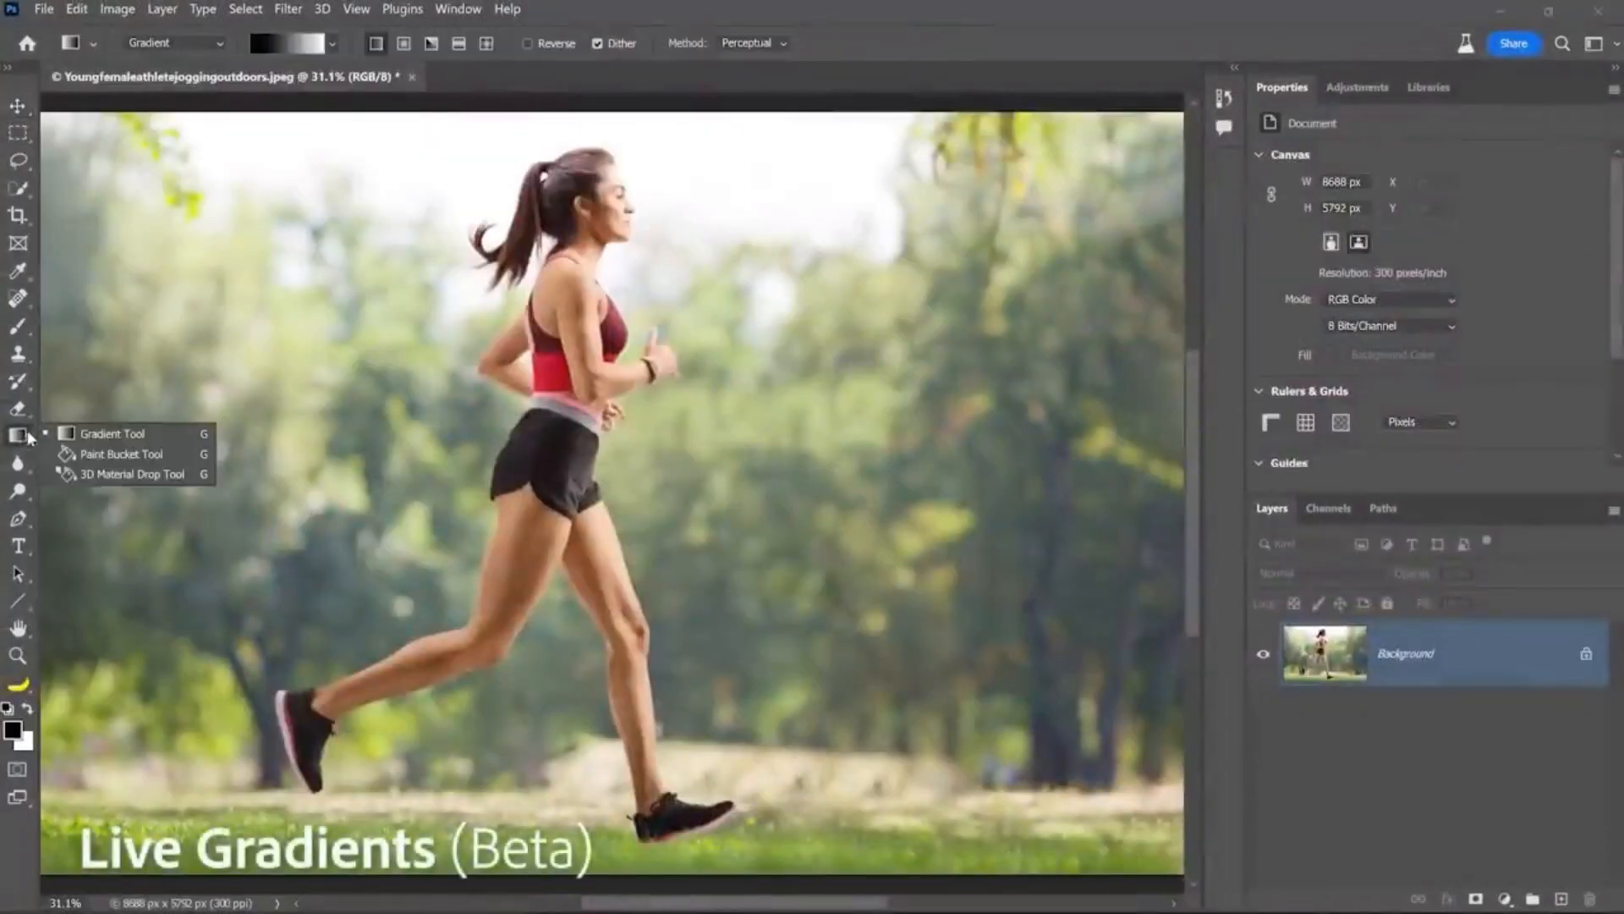
pyautogui.click(70, 440)
pyautogui.moveTo(318, 545); pyautogui.dragTo(893, 259)
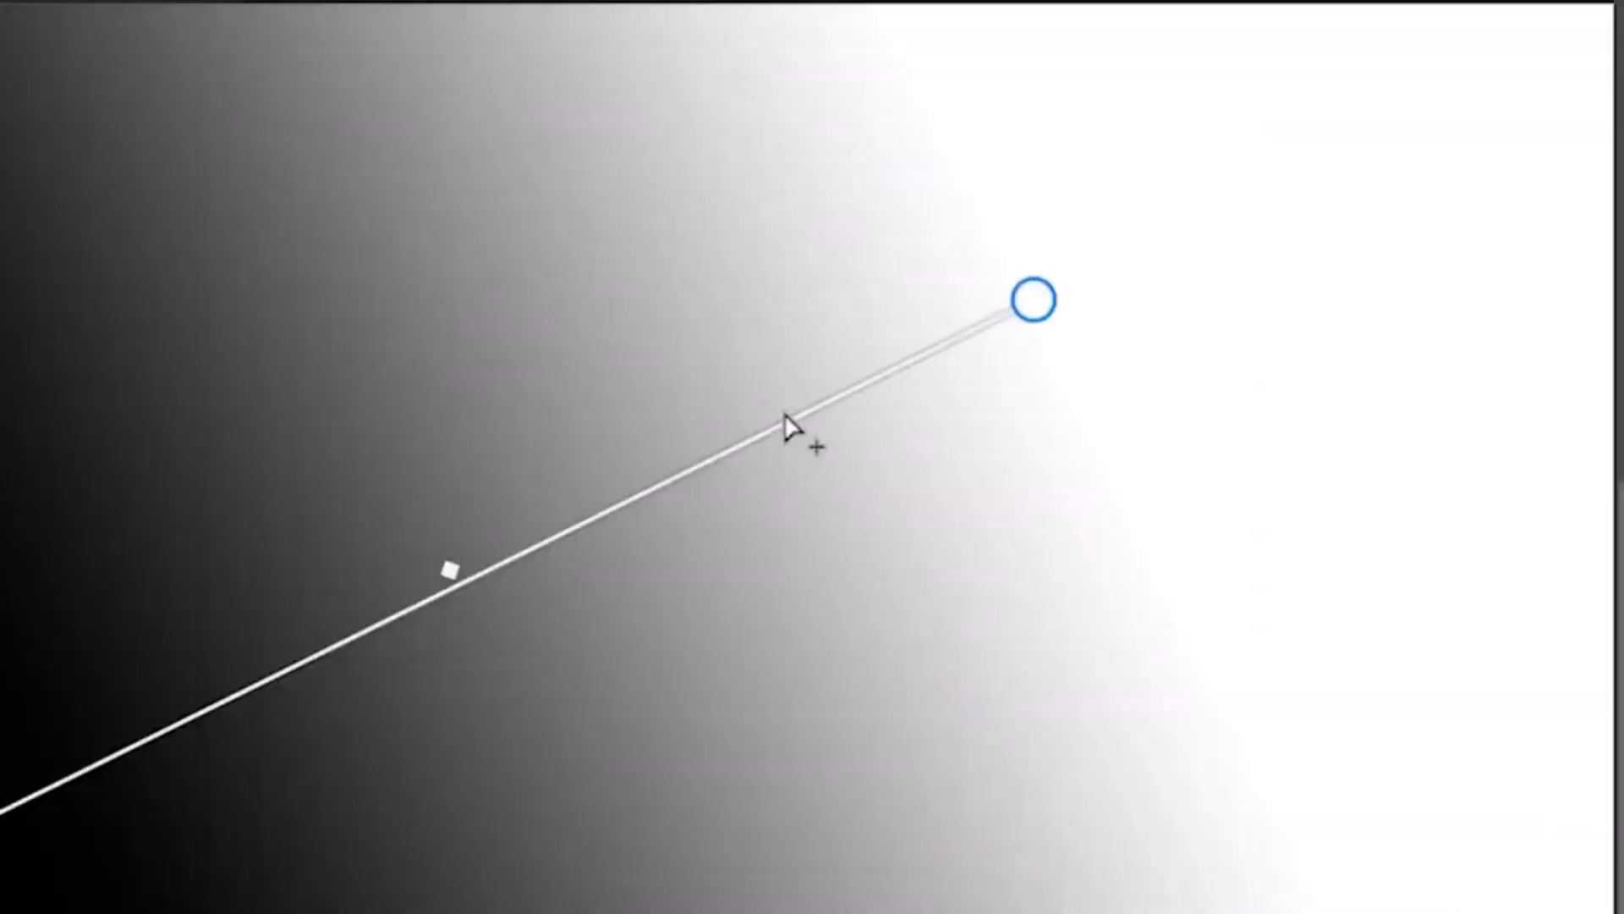
# Add a color stop near the white end of the gradient line and color it red, f90000.
pyautogui.click(787, 423)
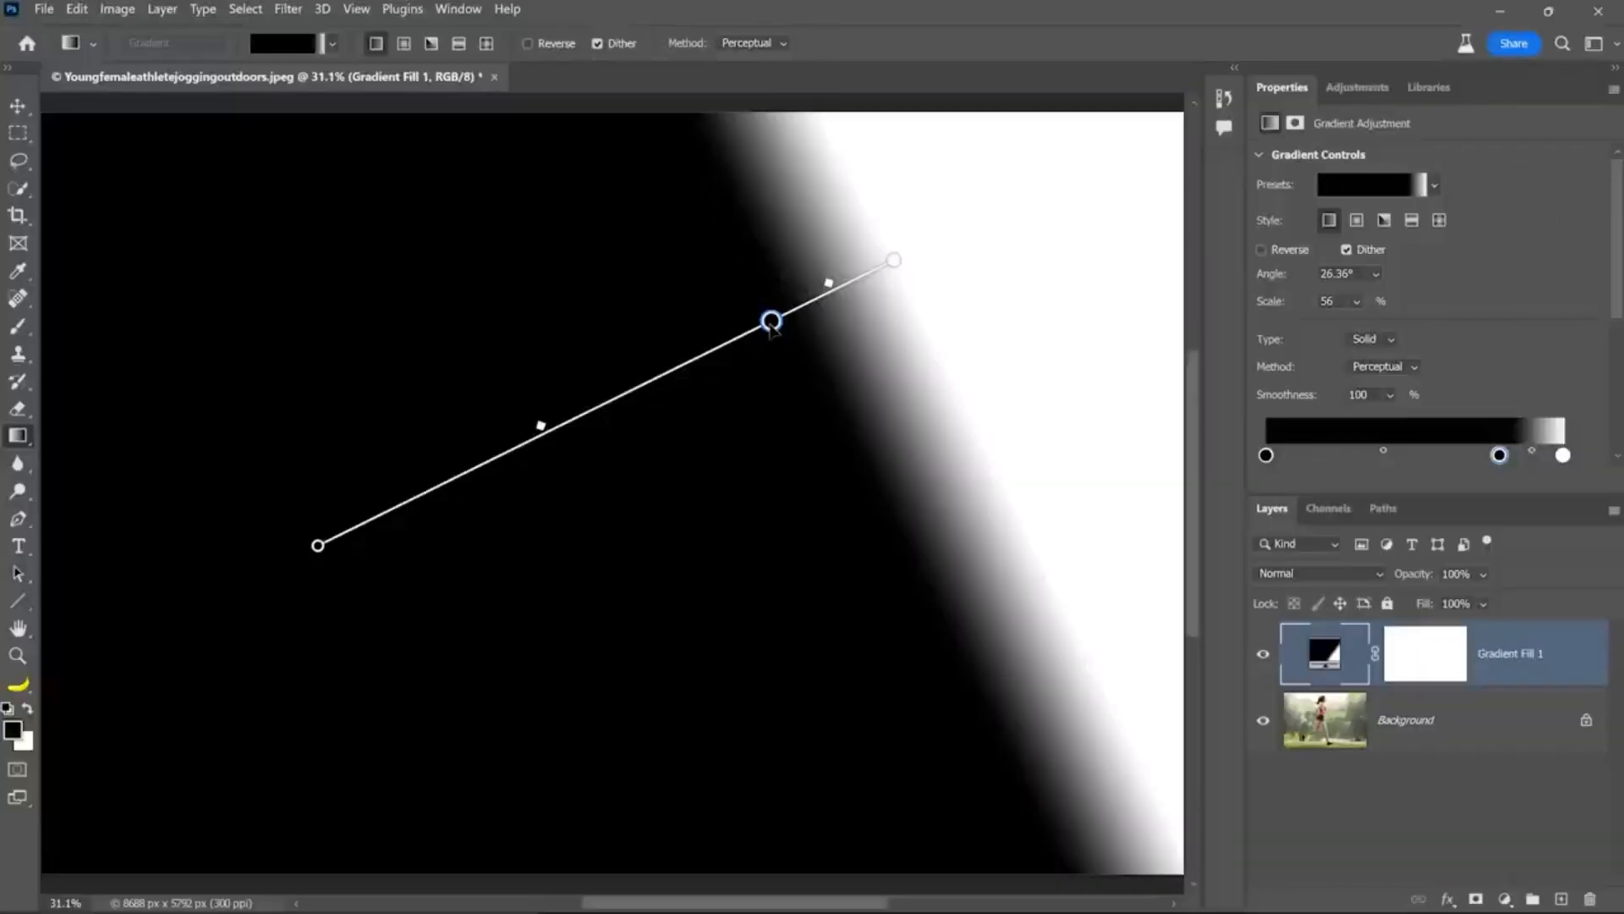
pyautogui.doubleClick(771, 322)
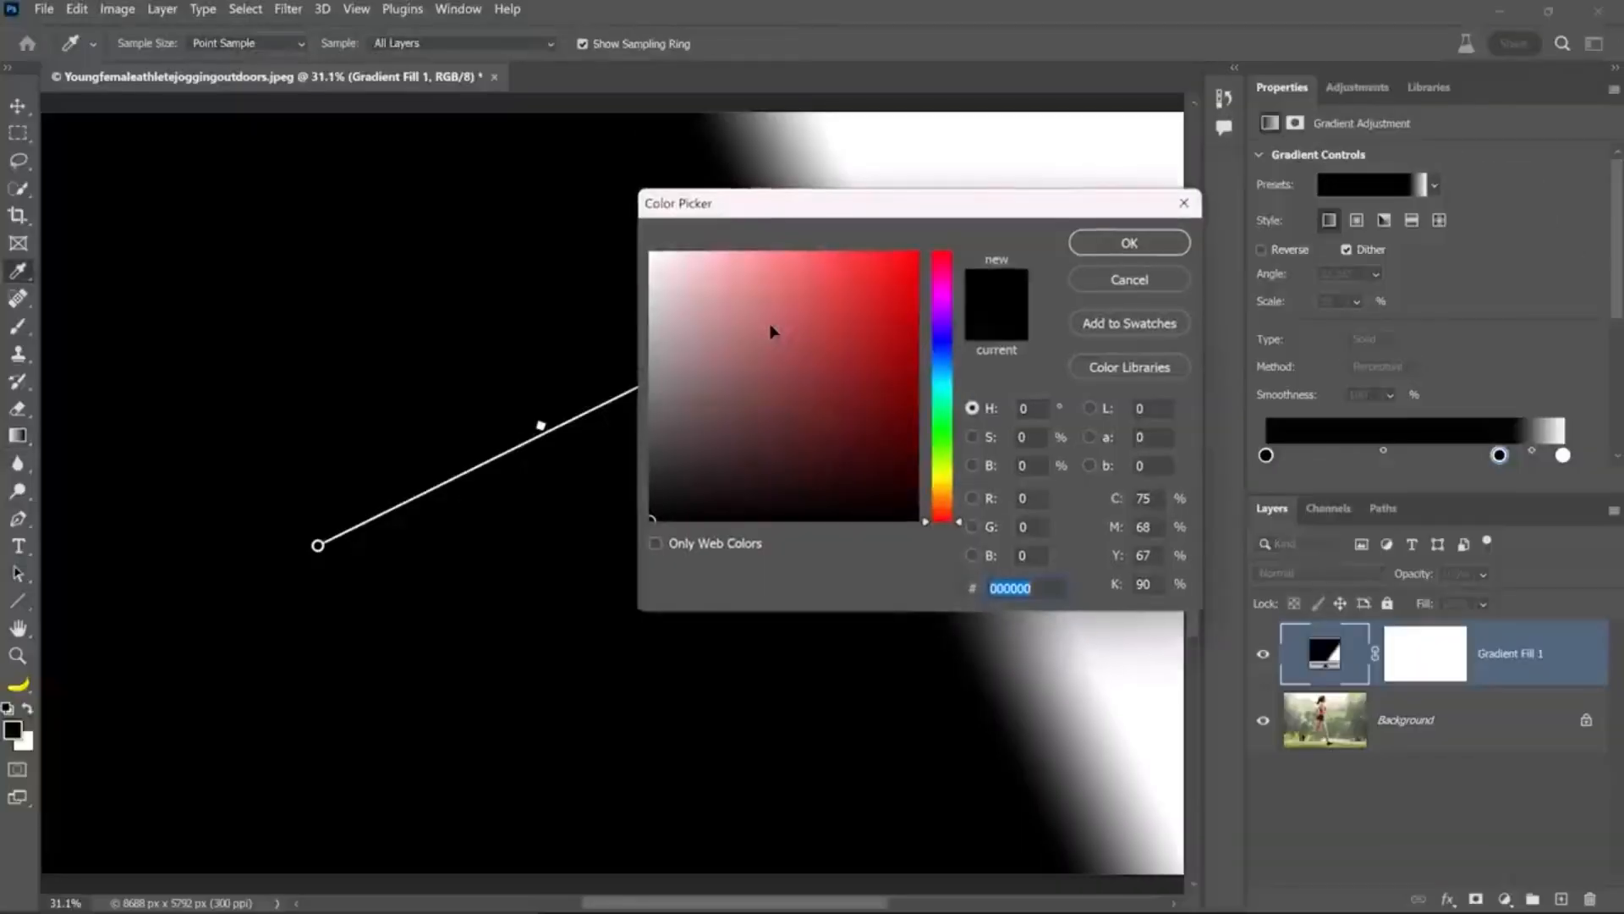
pyautogui.moveTo(878, 298); pyautogui.dragTo(918, 256)
pyautogui.click(1129, 246)
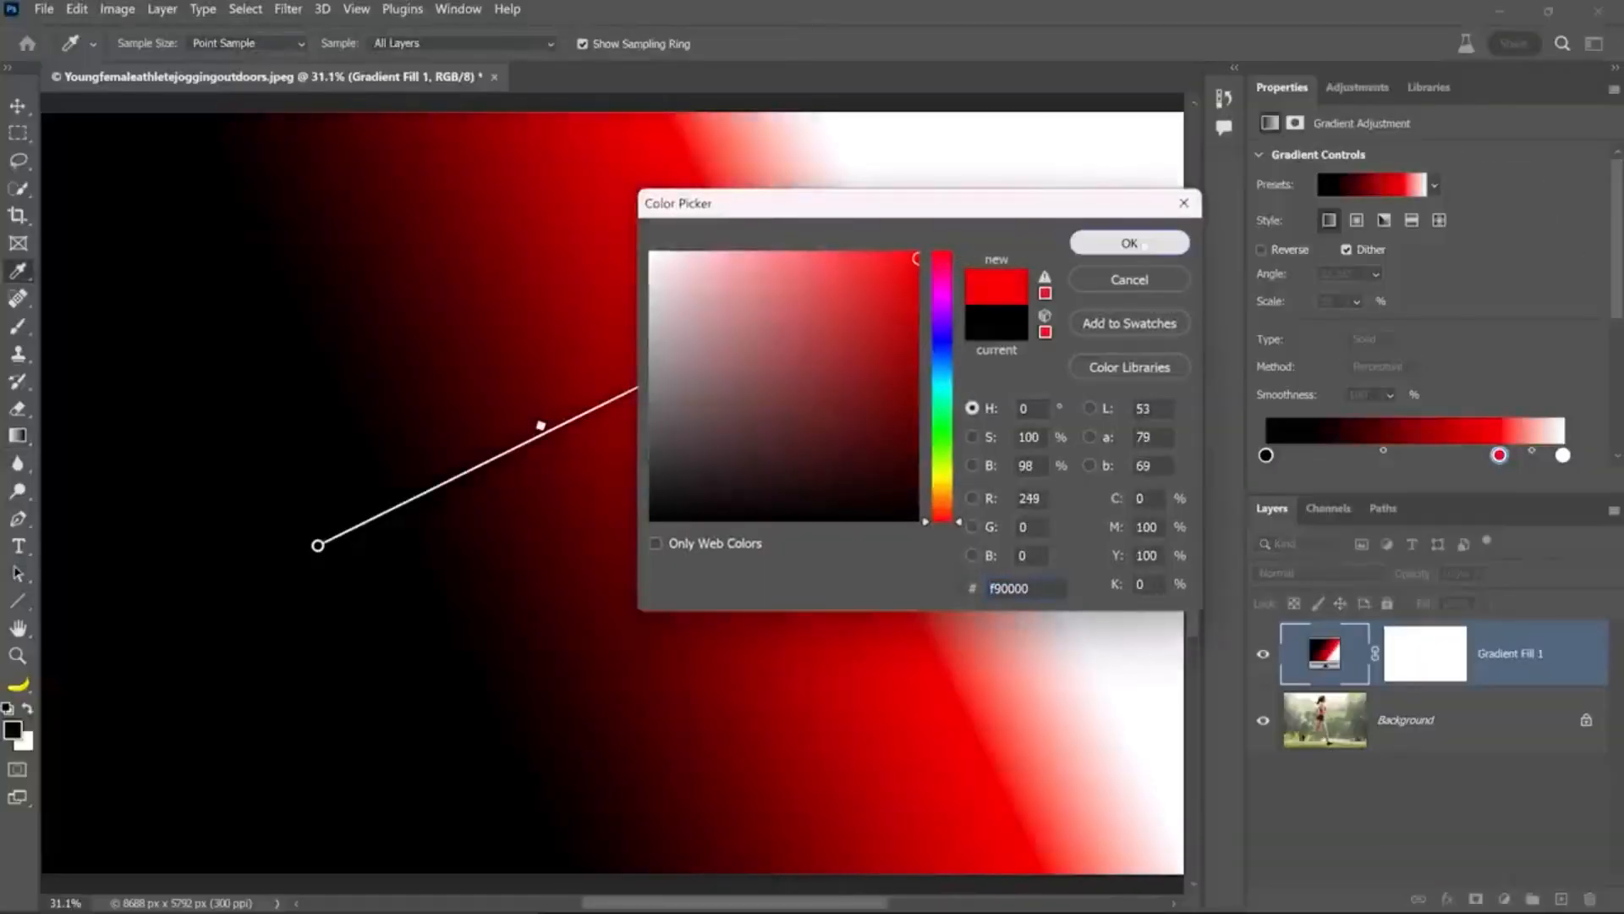
# Change the gradient style to Radial and apply the black-to-white preset from the Basics group.
pyautogui.click(404, 45)
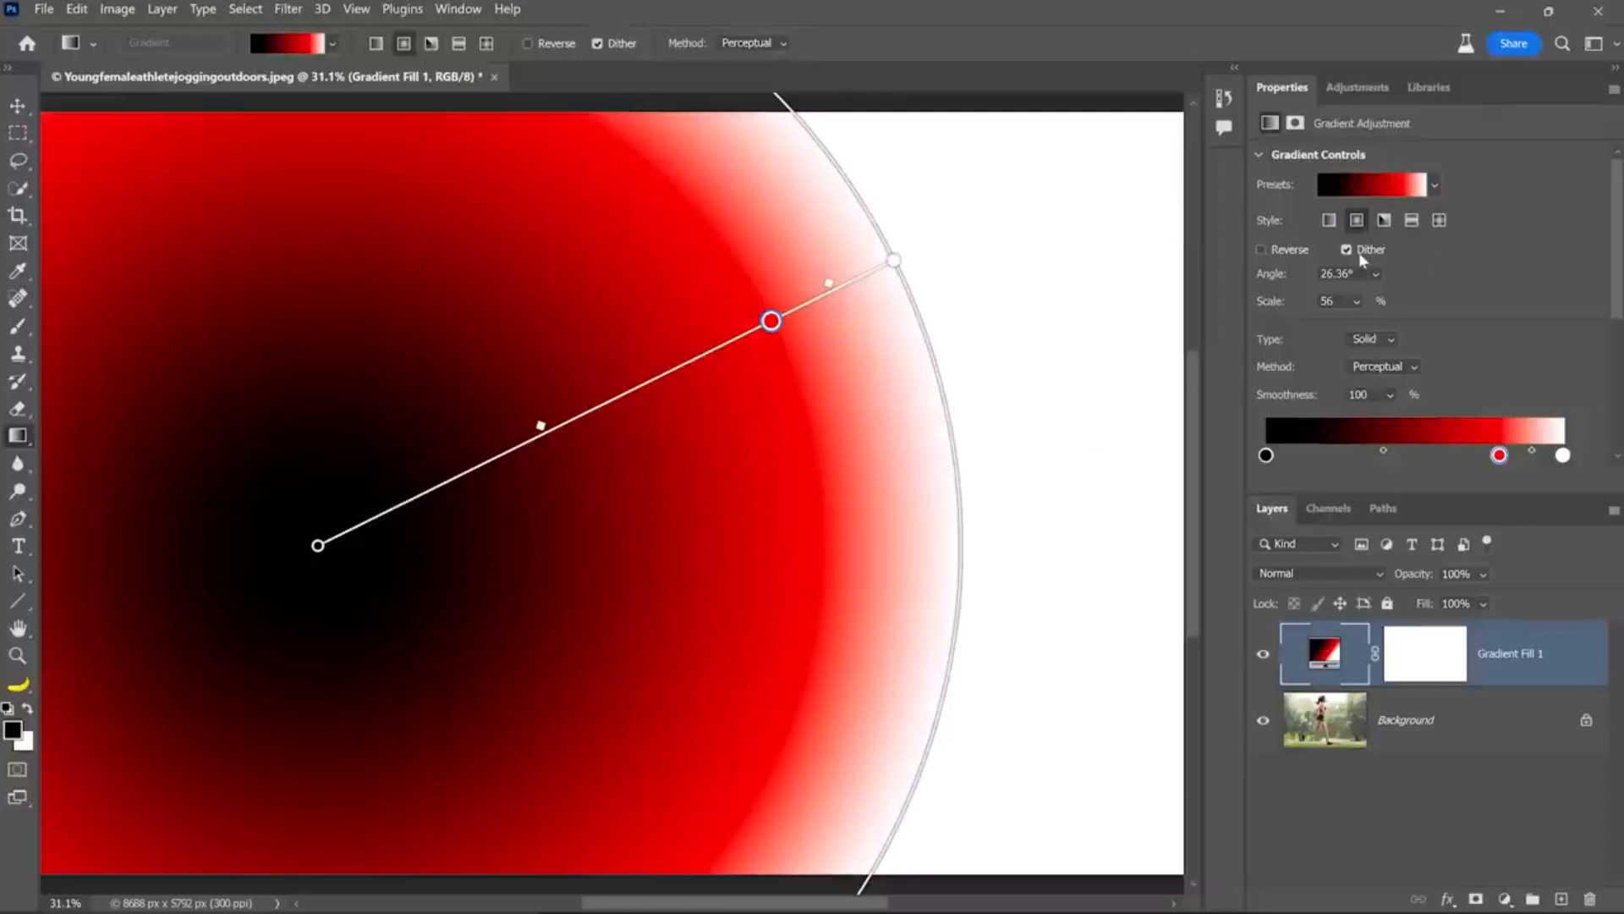
pyautogui.click(1436, 186)
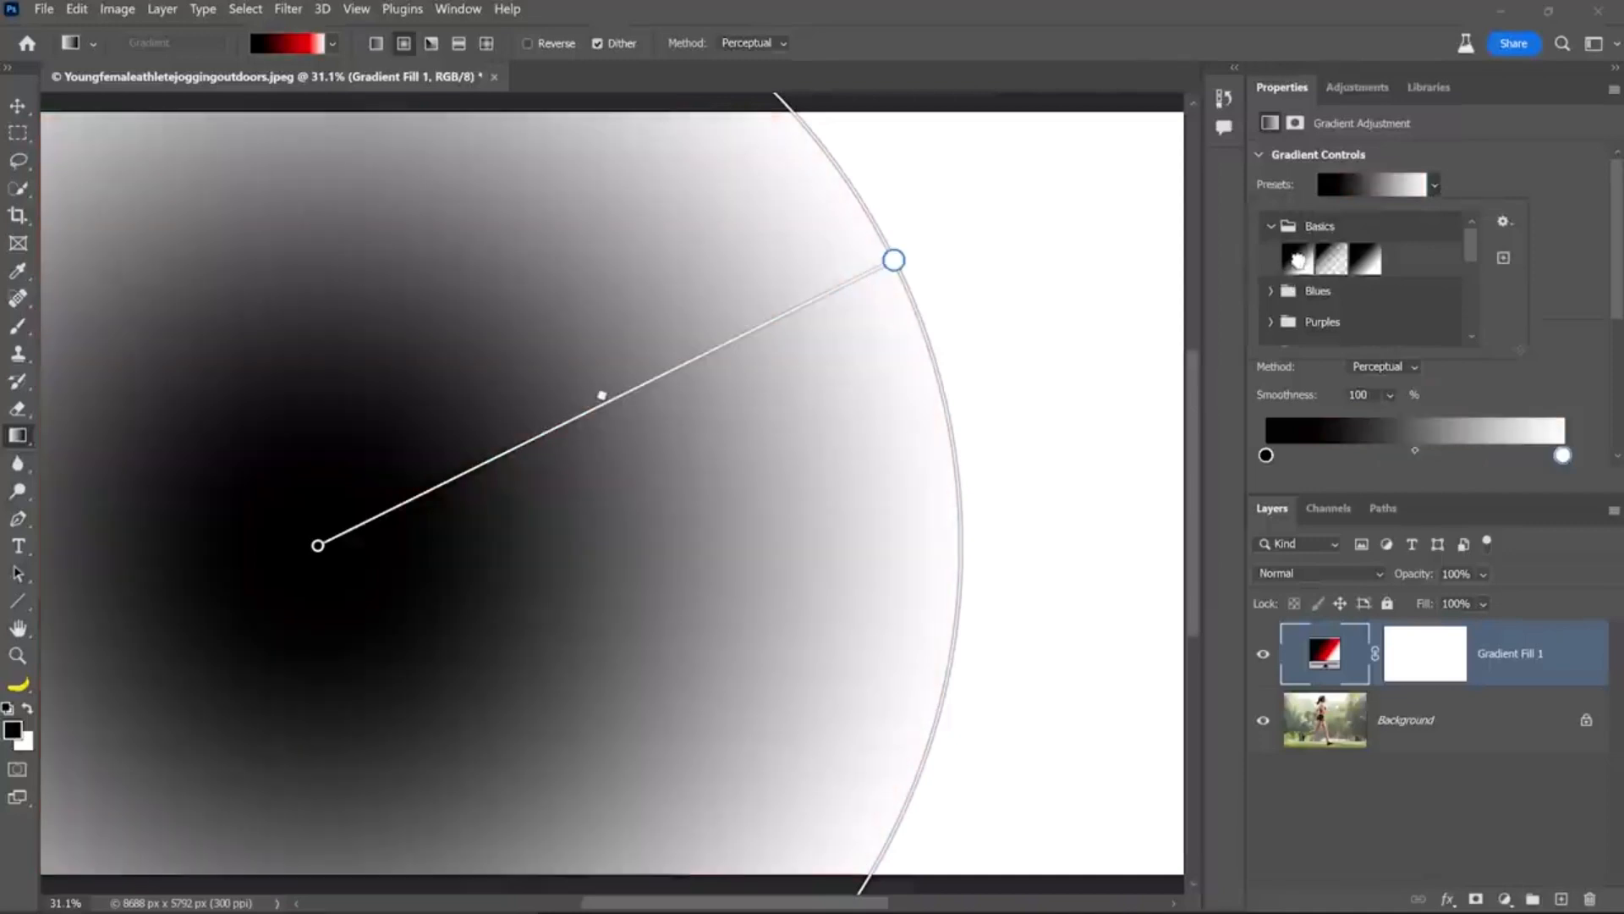
pyautogui.click(1297, 258)
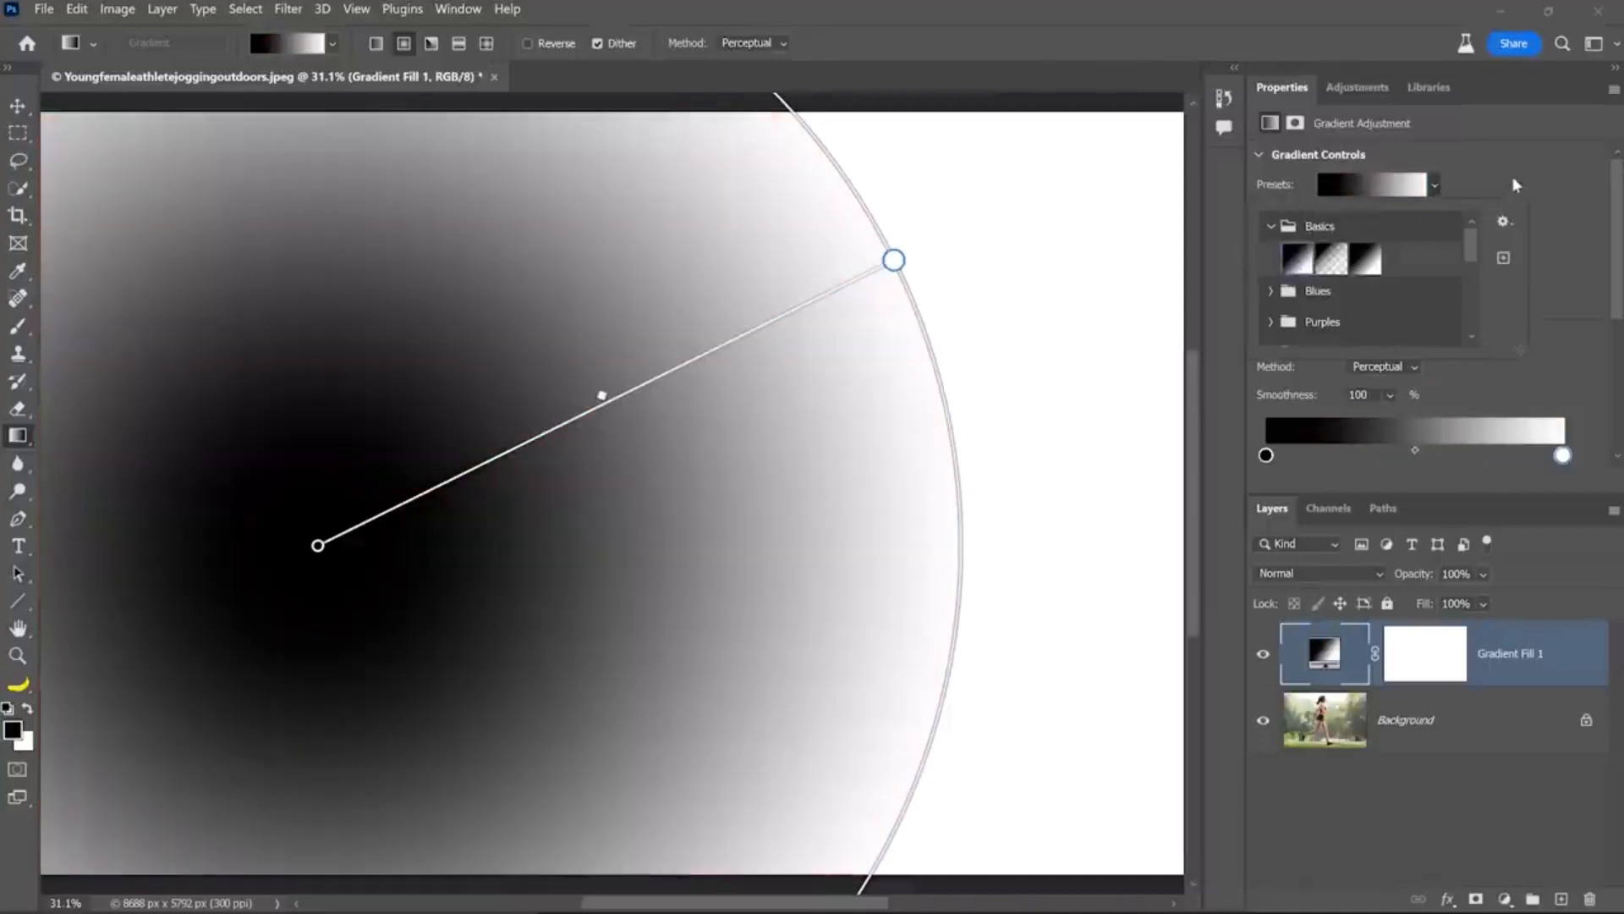
# Preview the Linear and Angle styles on the gradient and return it to Radial.
pyautogui.click(1517, 184)
pyautogui.click(1329, 220)
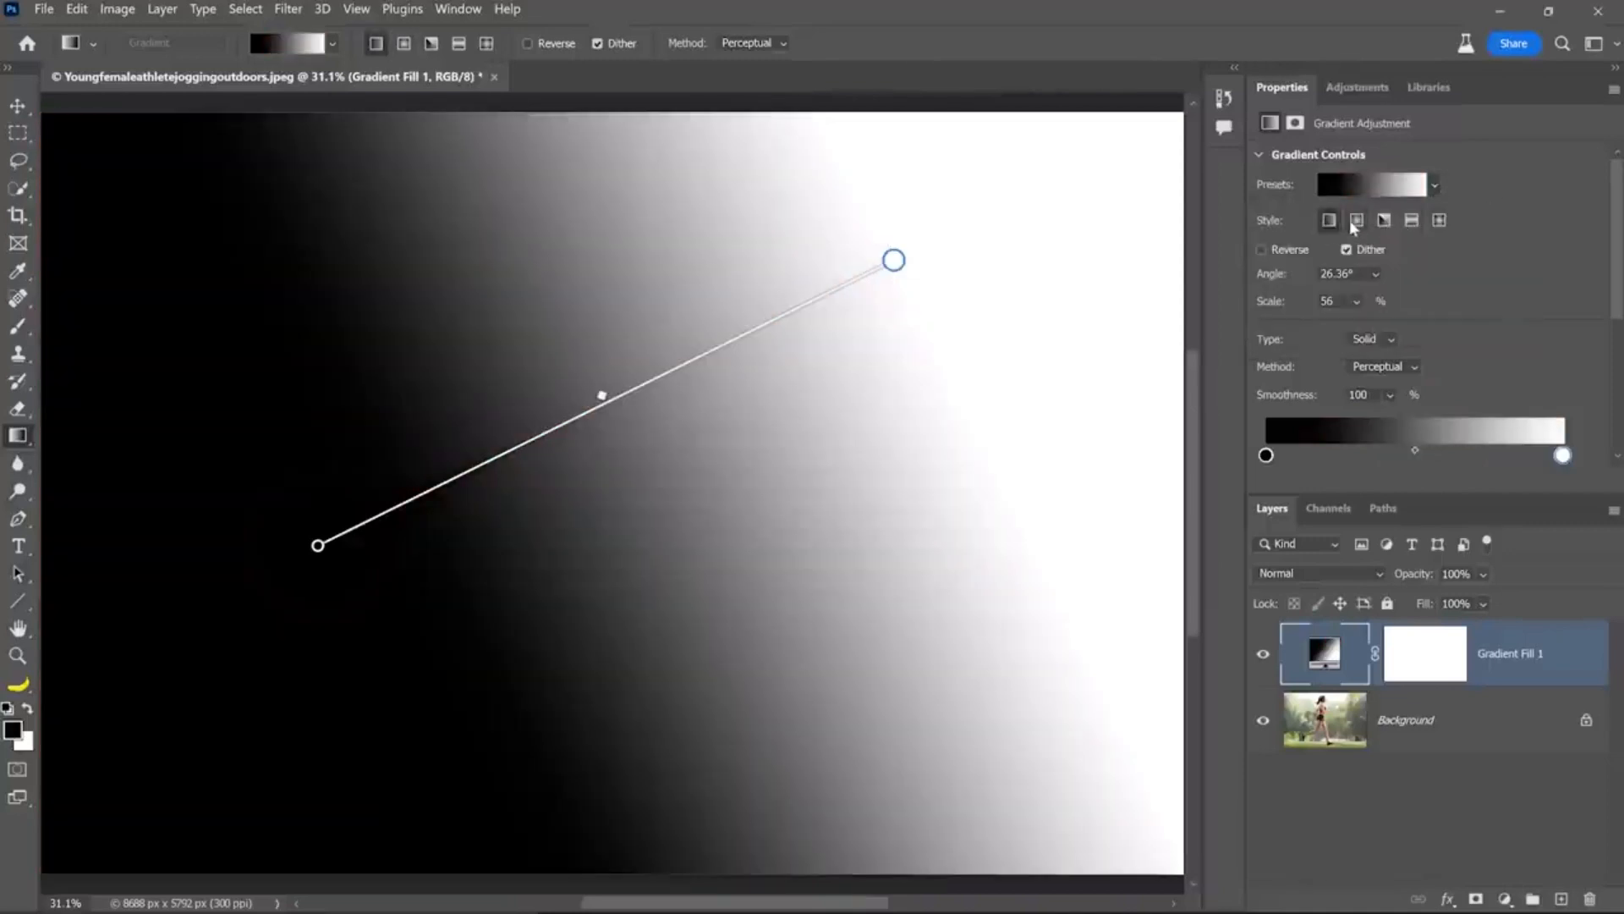
pyautogui.click(1356, 220)
pyautogui.click(1384, 220)
pyautogui.click(1356, 220)
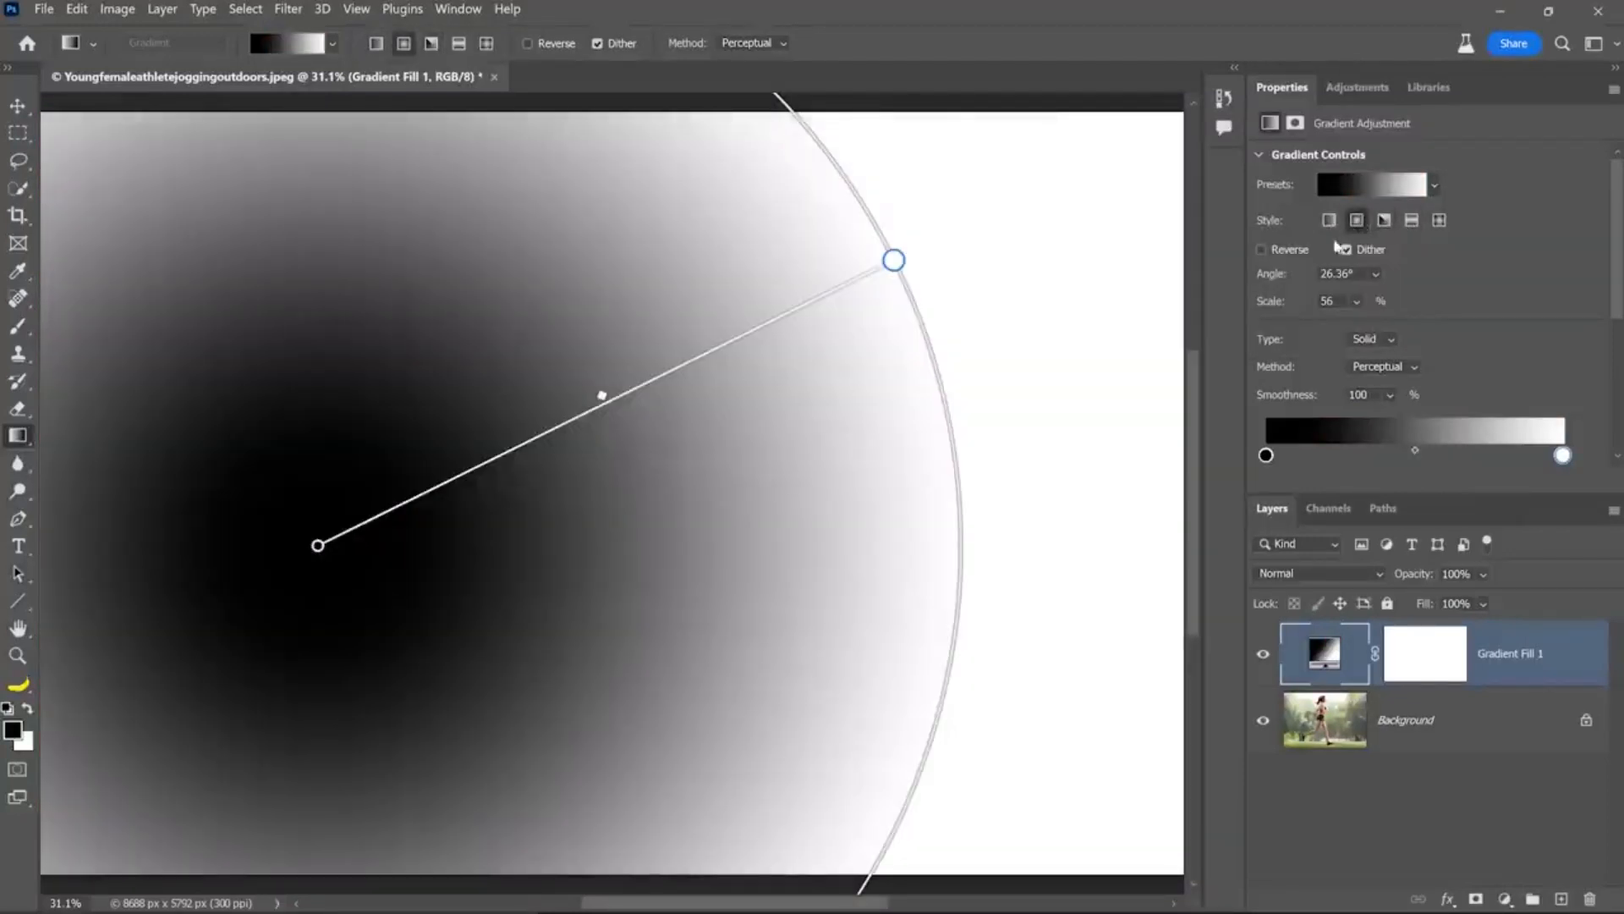
# Change the gradient's starting color stop at the center from black to white.
pyautogui.moveTo(1618, 275); pyautogui.dragTo(1612, 391)
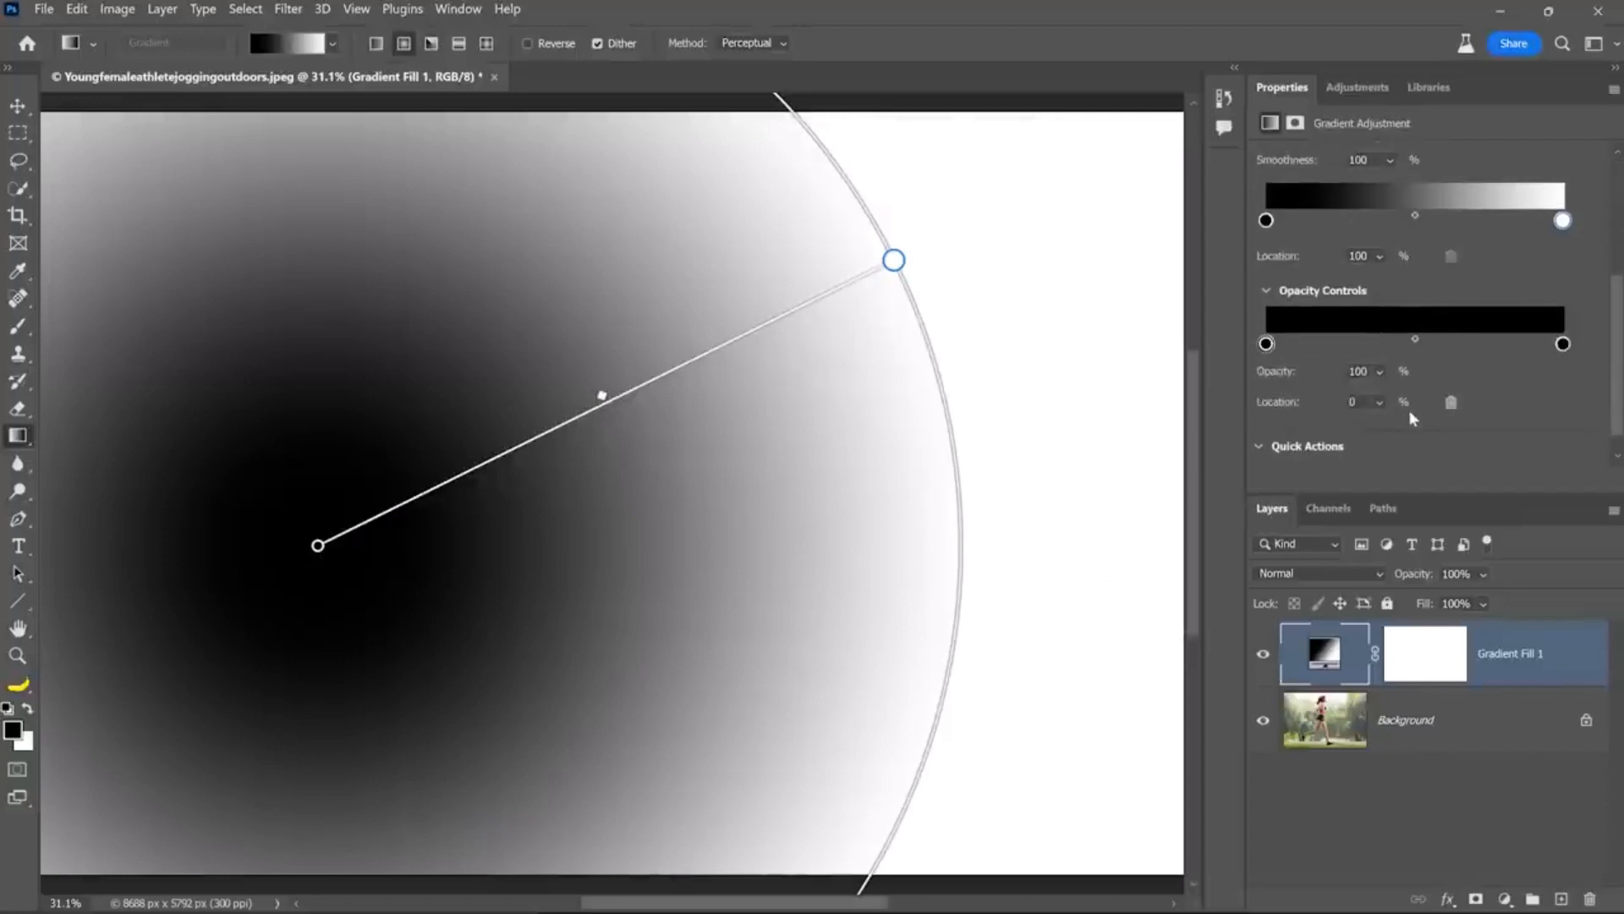
pyautogui.doubleClick(318, 546)
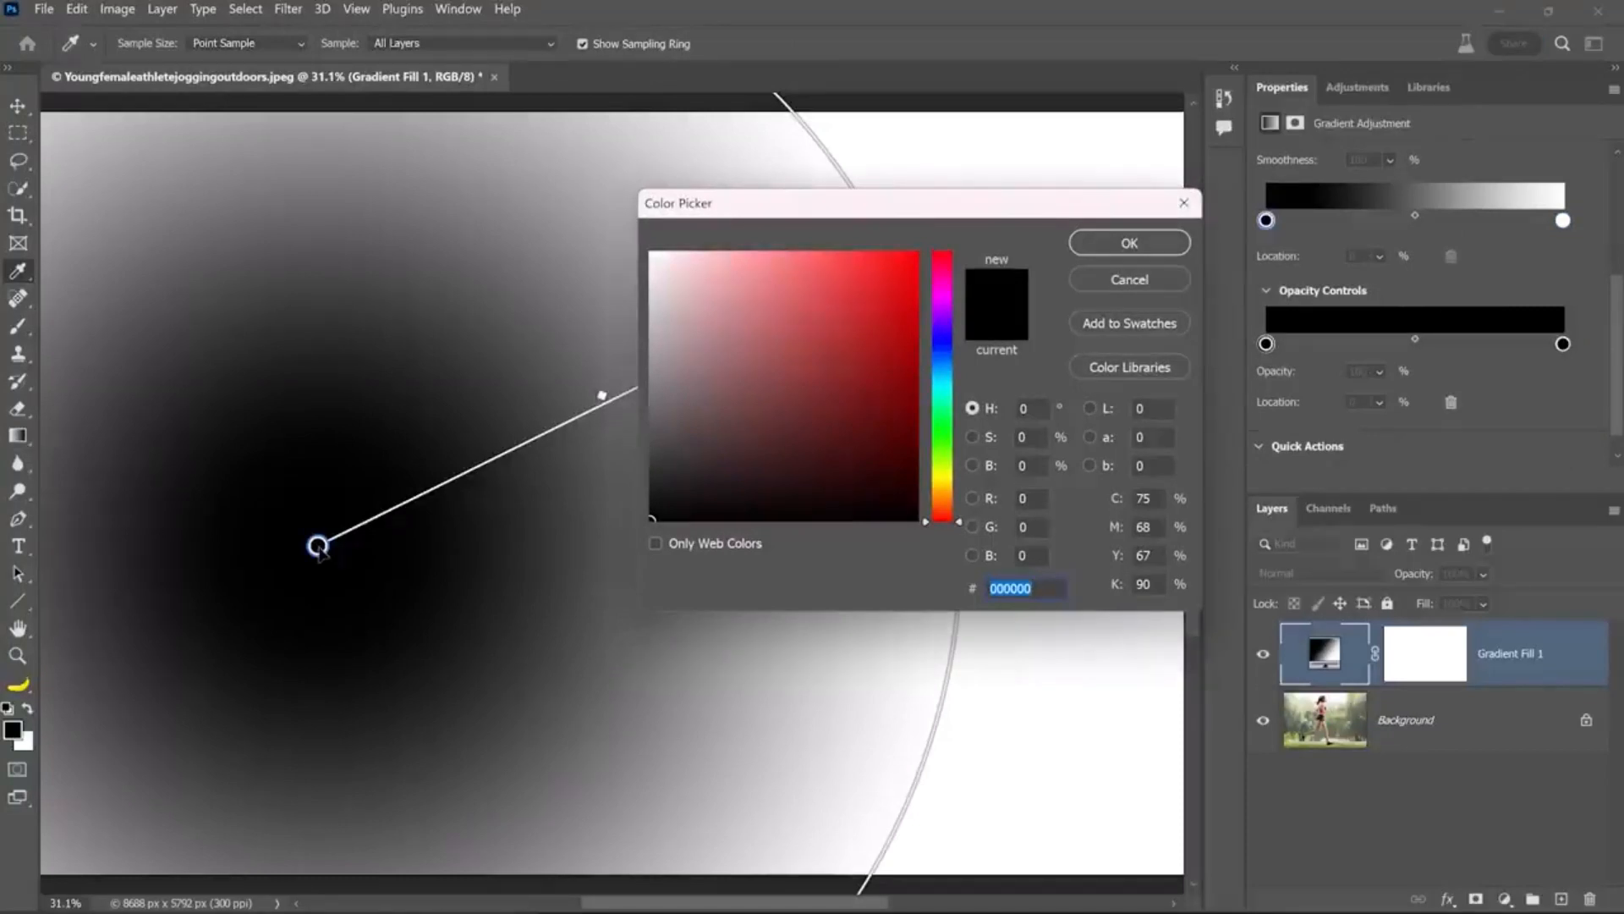
pyautogui.click(941, 486)
pyautogui.moveTo(905, 462)
pyautogui.mouseDown()
pyautogui.moveTo(863, 398)
pyautogui.moveTo(652, 254)
pyautogui.mouseUp()
pyautogui.click(1153, 244)
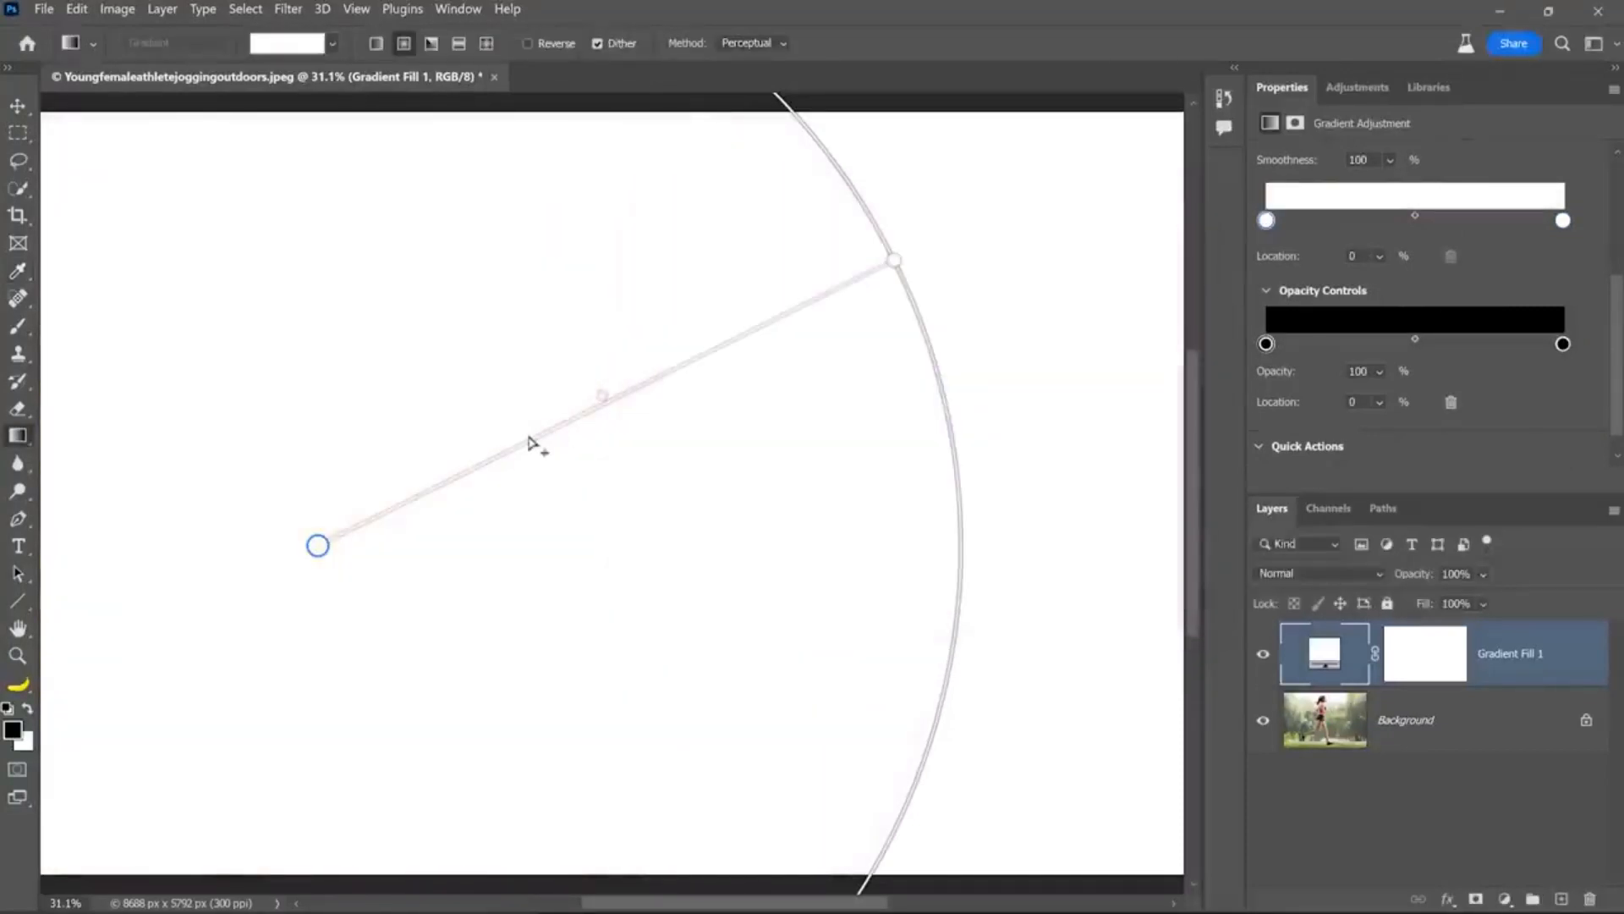
# Change the gradient's end color stop to orange, ffbc3b.
pyautogui.doubleClick(895, 264)
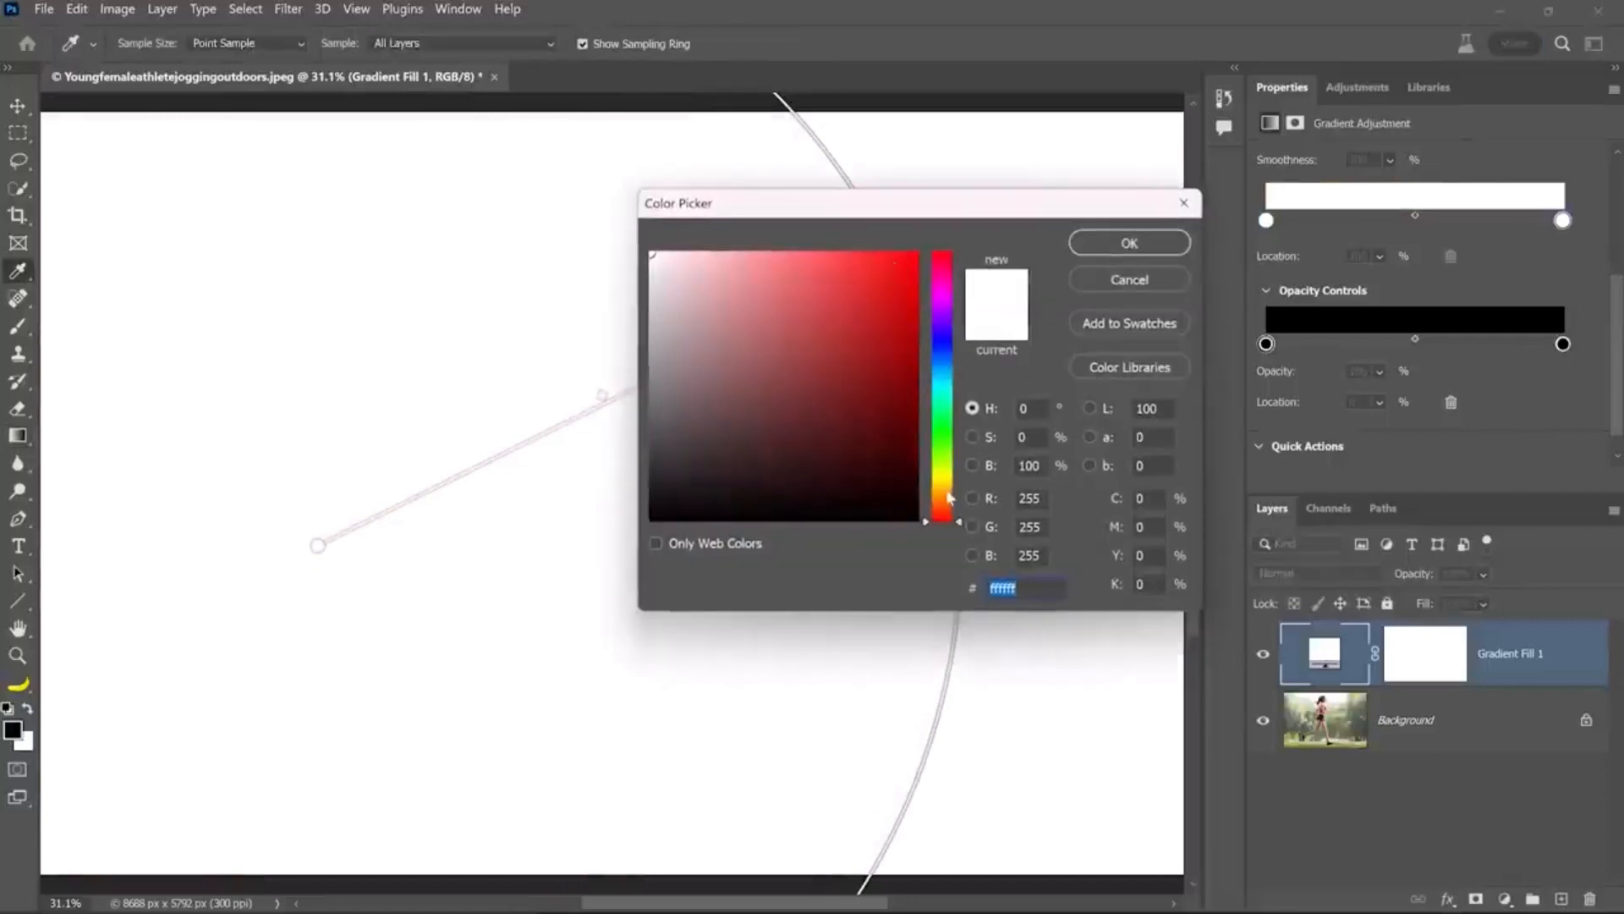
pyautogui.click(941, 492)
pyautogui.moveTo(864, 279); pyautogui.dragTo(856, 252)
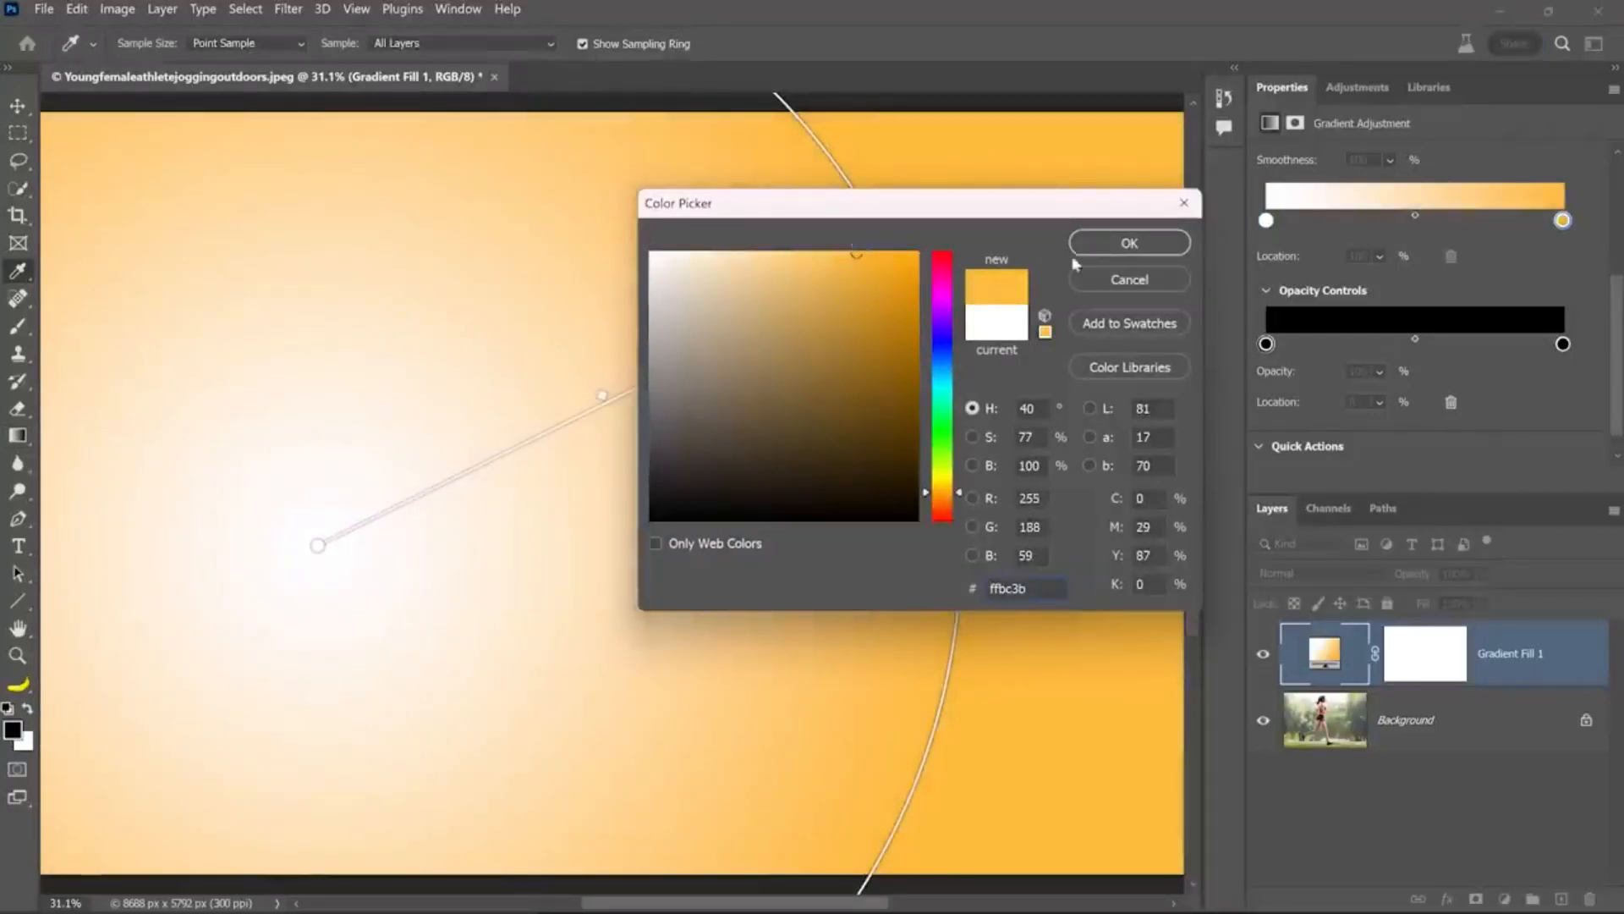
pyautogui.click(1111, 249)
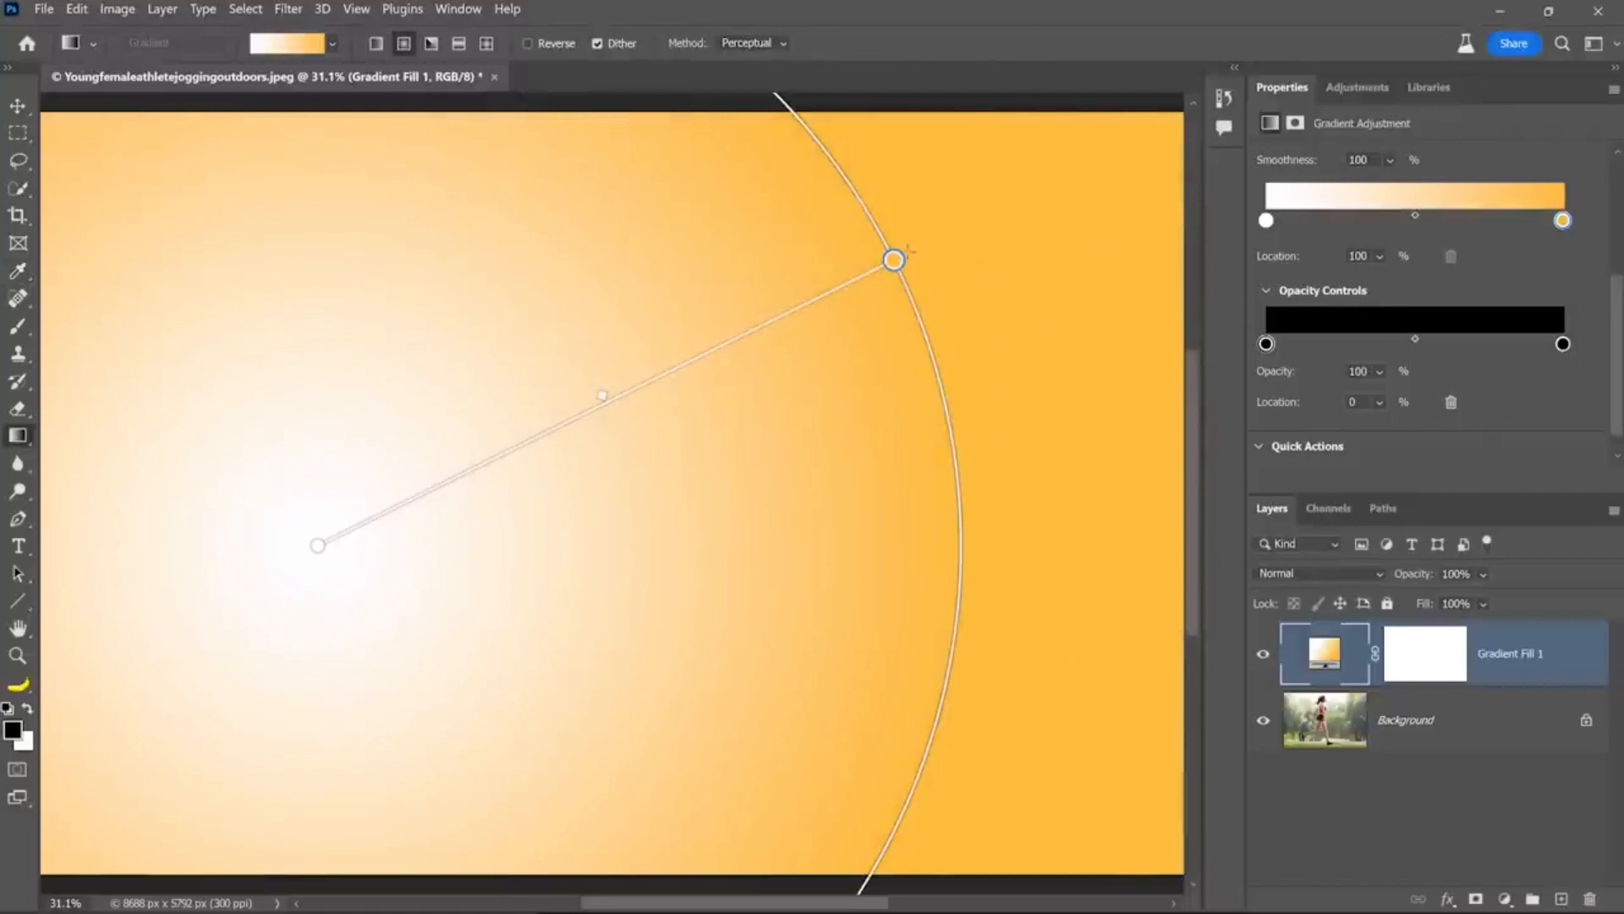
# Fade the gradient to transparent at its end, moving the starting opacity stop to 10% and the opacity midpoint to 52%.
pyautogui.click(318, 547)
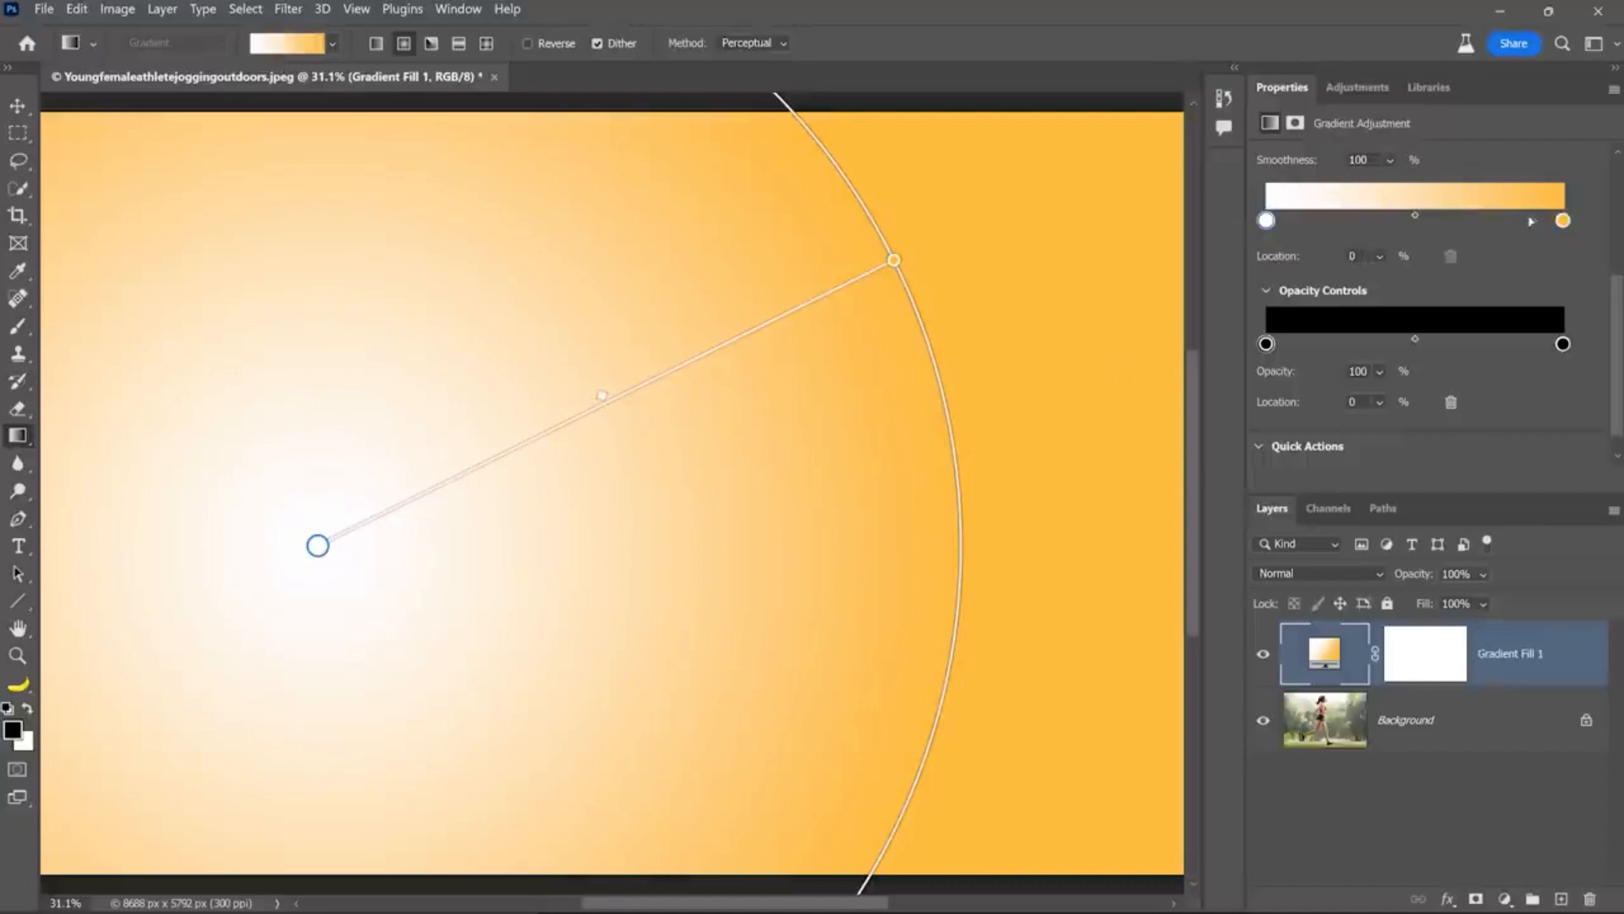
pyautogui.click(893, 261)
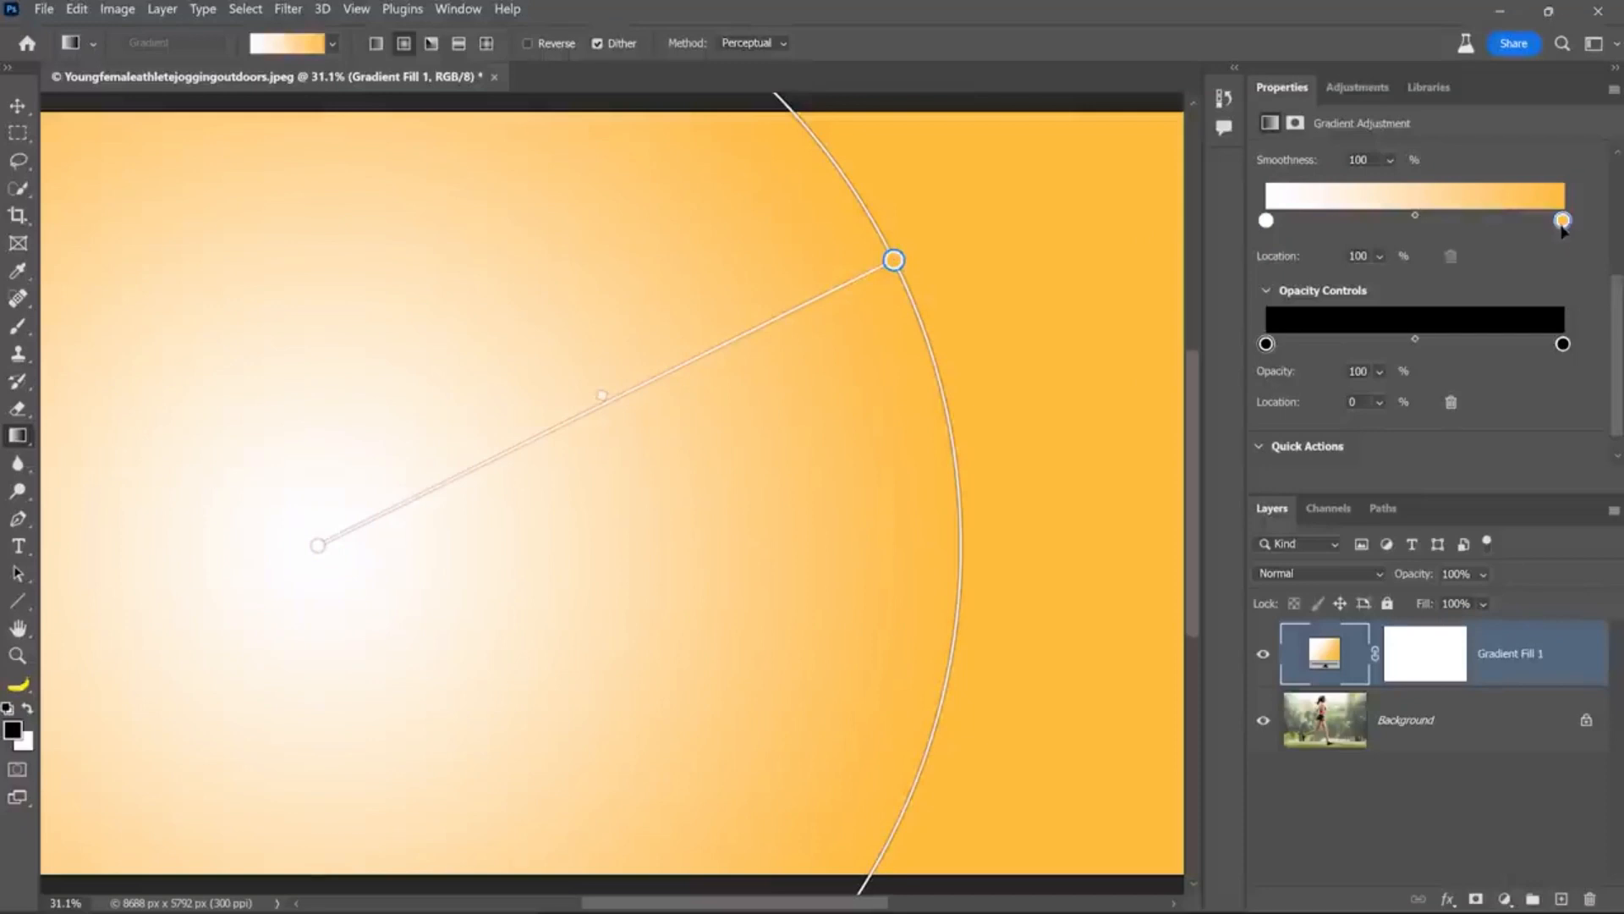
pyautogui.click(1564, 346)
pyautogui.click(1381, 373)
pyautogui.moveTo(1421, 396); pyautogui.dragTo(1294, 343)
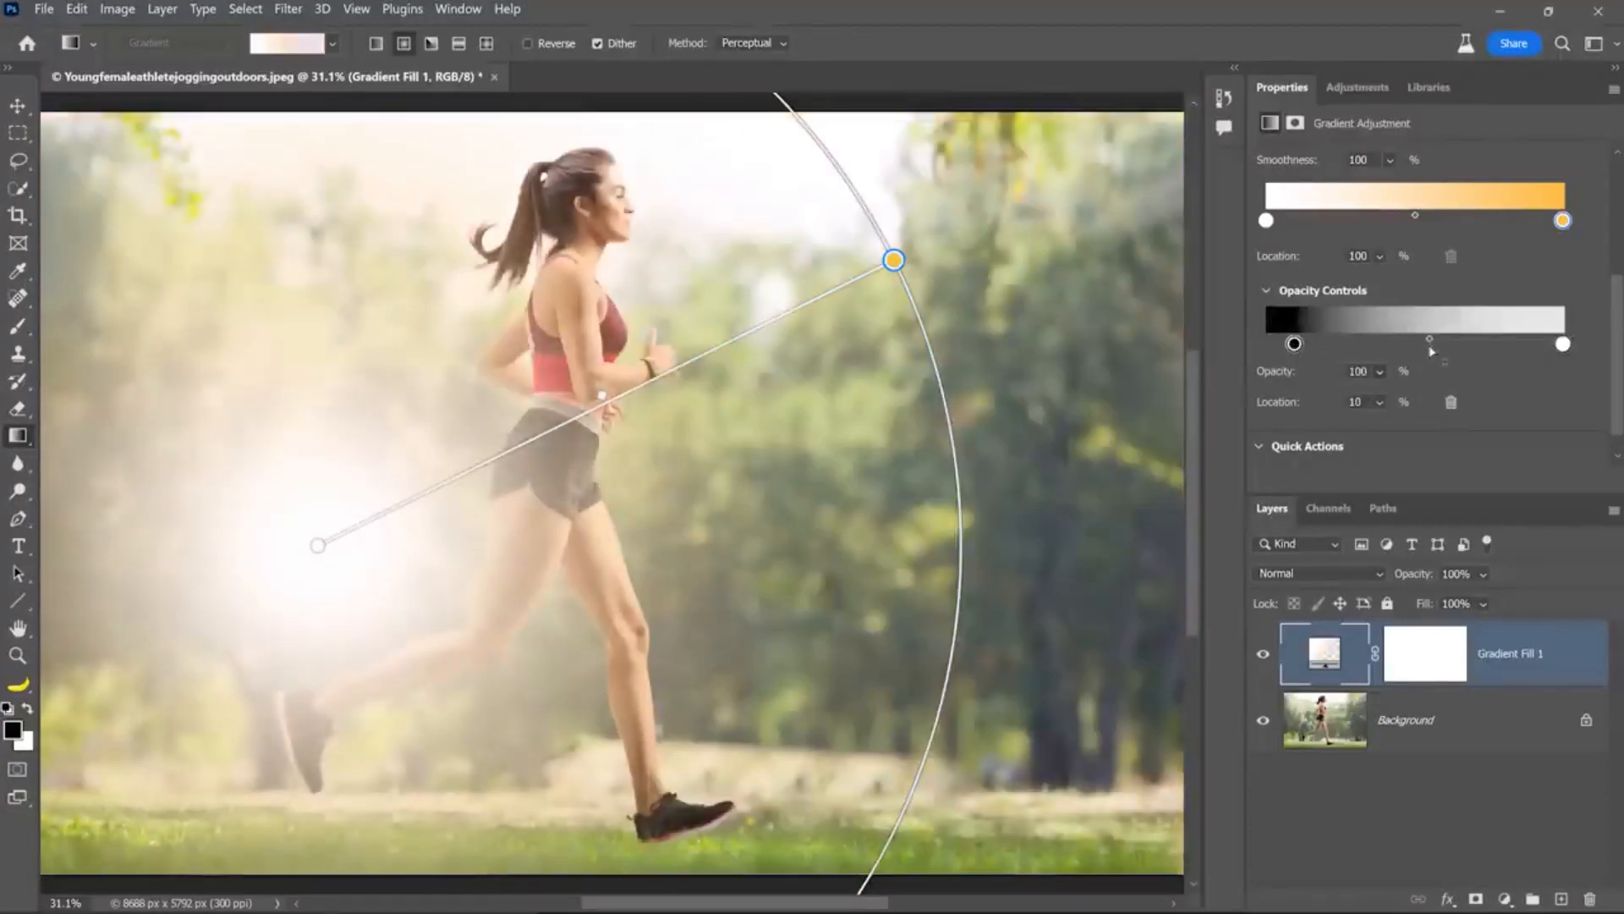
pyautogui.moveTo(1430, 340); pyautogui.dragTo(1434, 339)
# Move the orange color stop to 40%, shift the gradient center to the photo's upper-right corner, and open the layer's blend mode choices.
pyautogui.moveTo(1563, 222); pyautogui.dragTo(1384, 221)
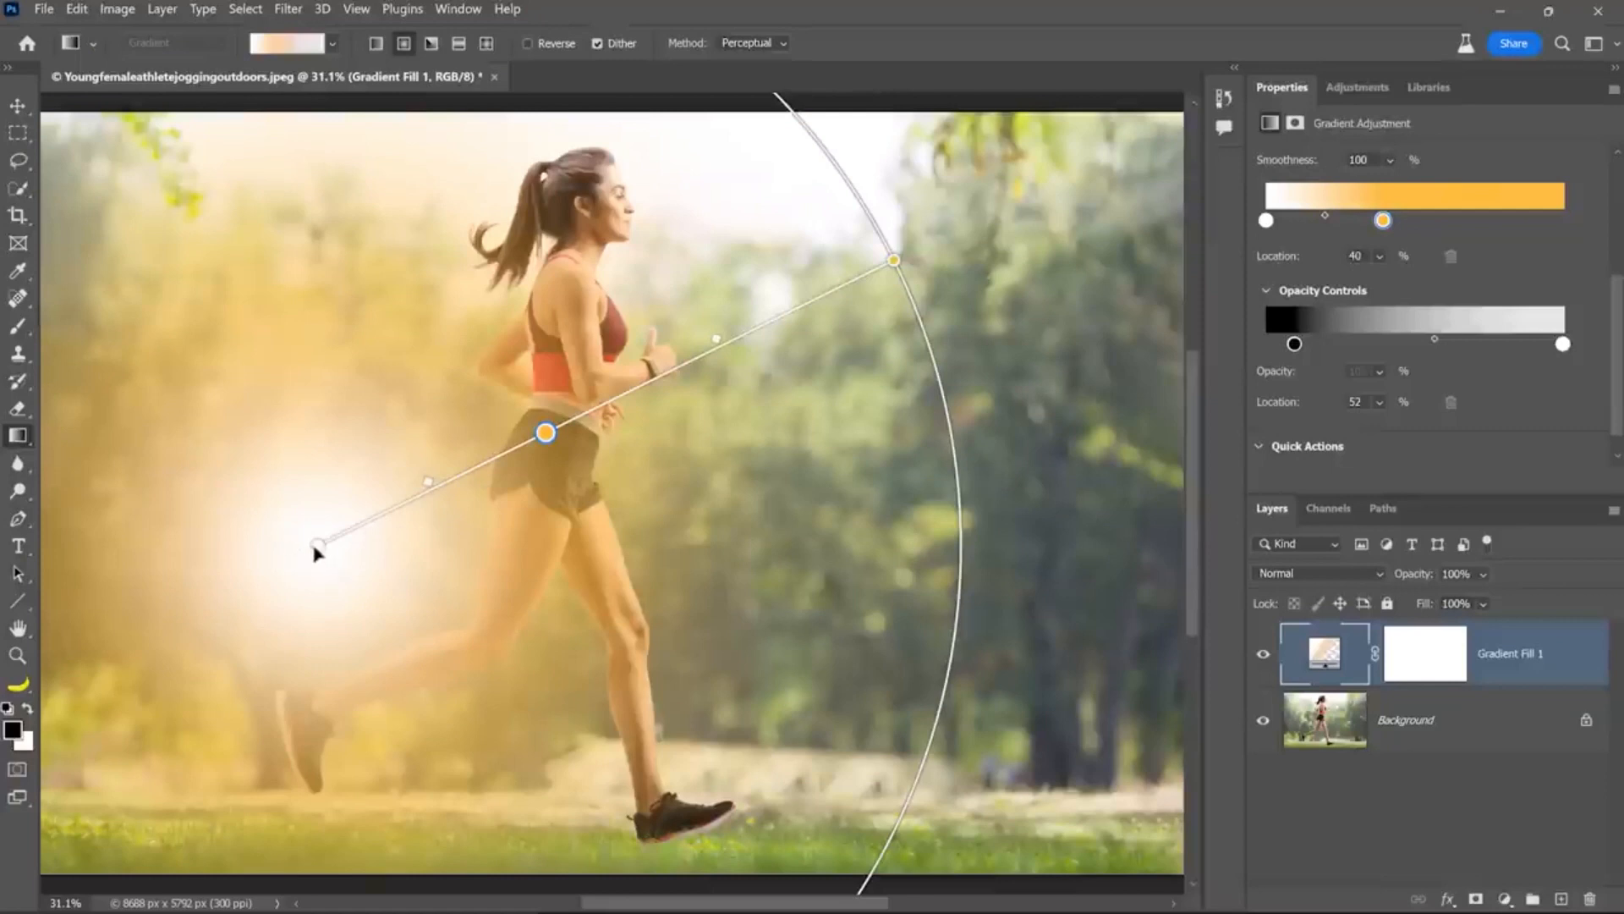
pyautogui.moveTo(316, 547); pyautogui.dragTo(1160, 149)
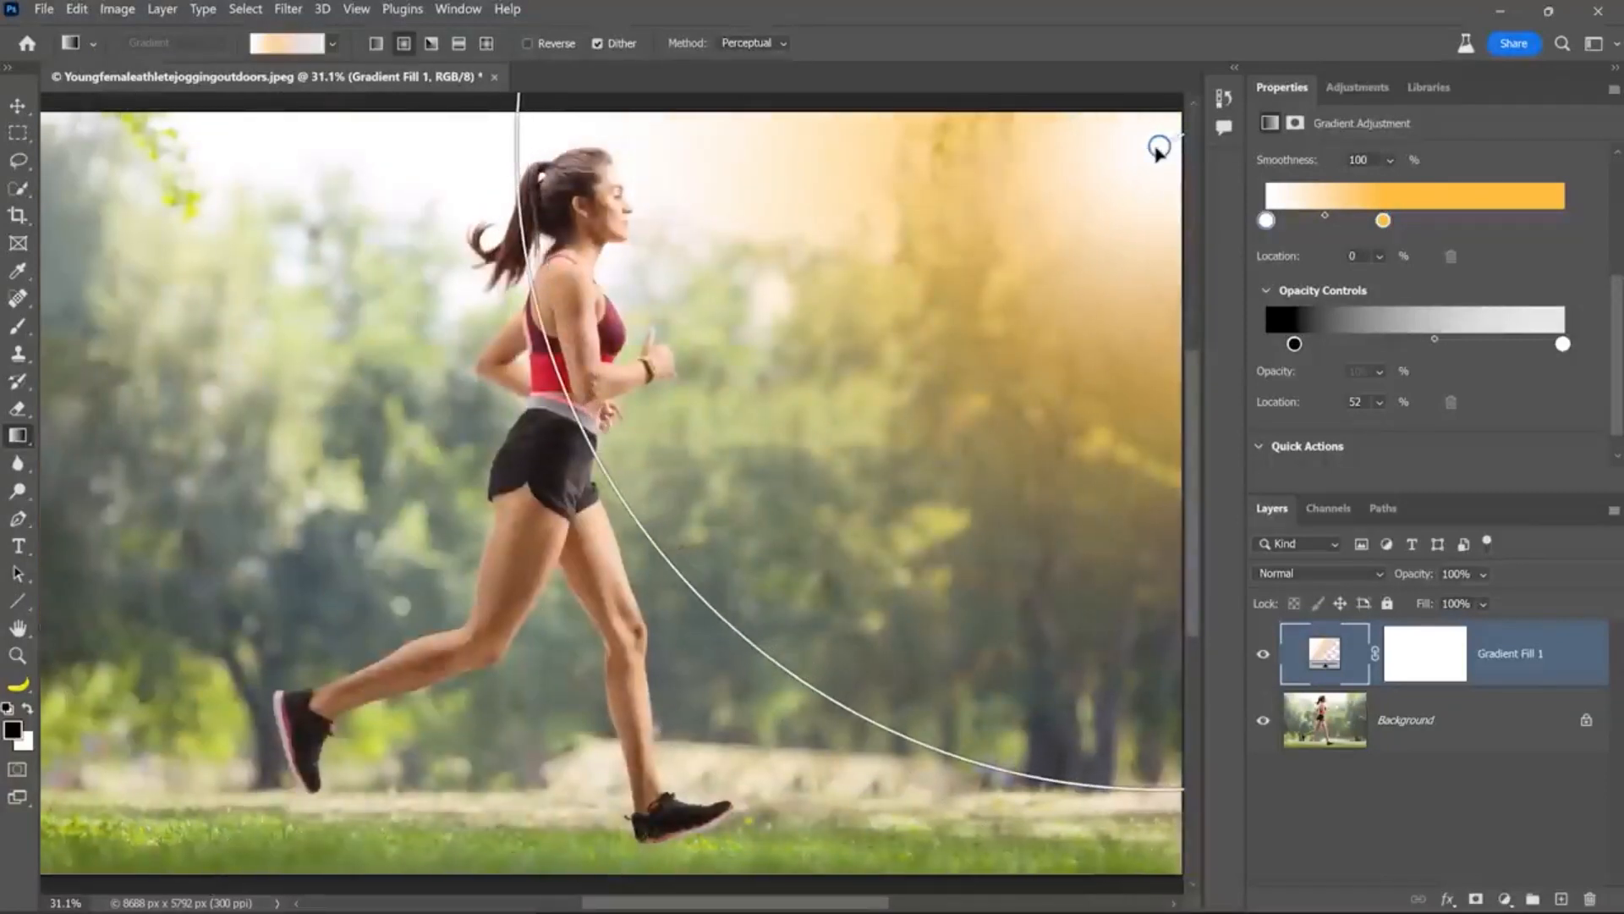
pyautogui.click(1288, 571)
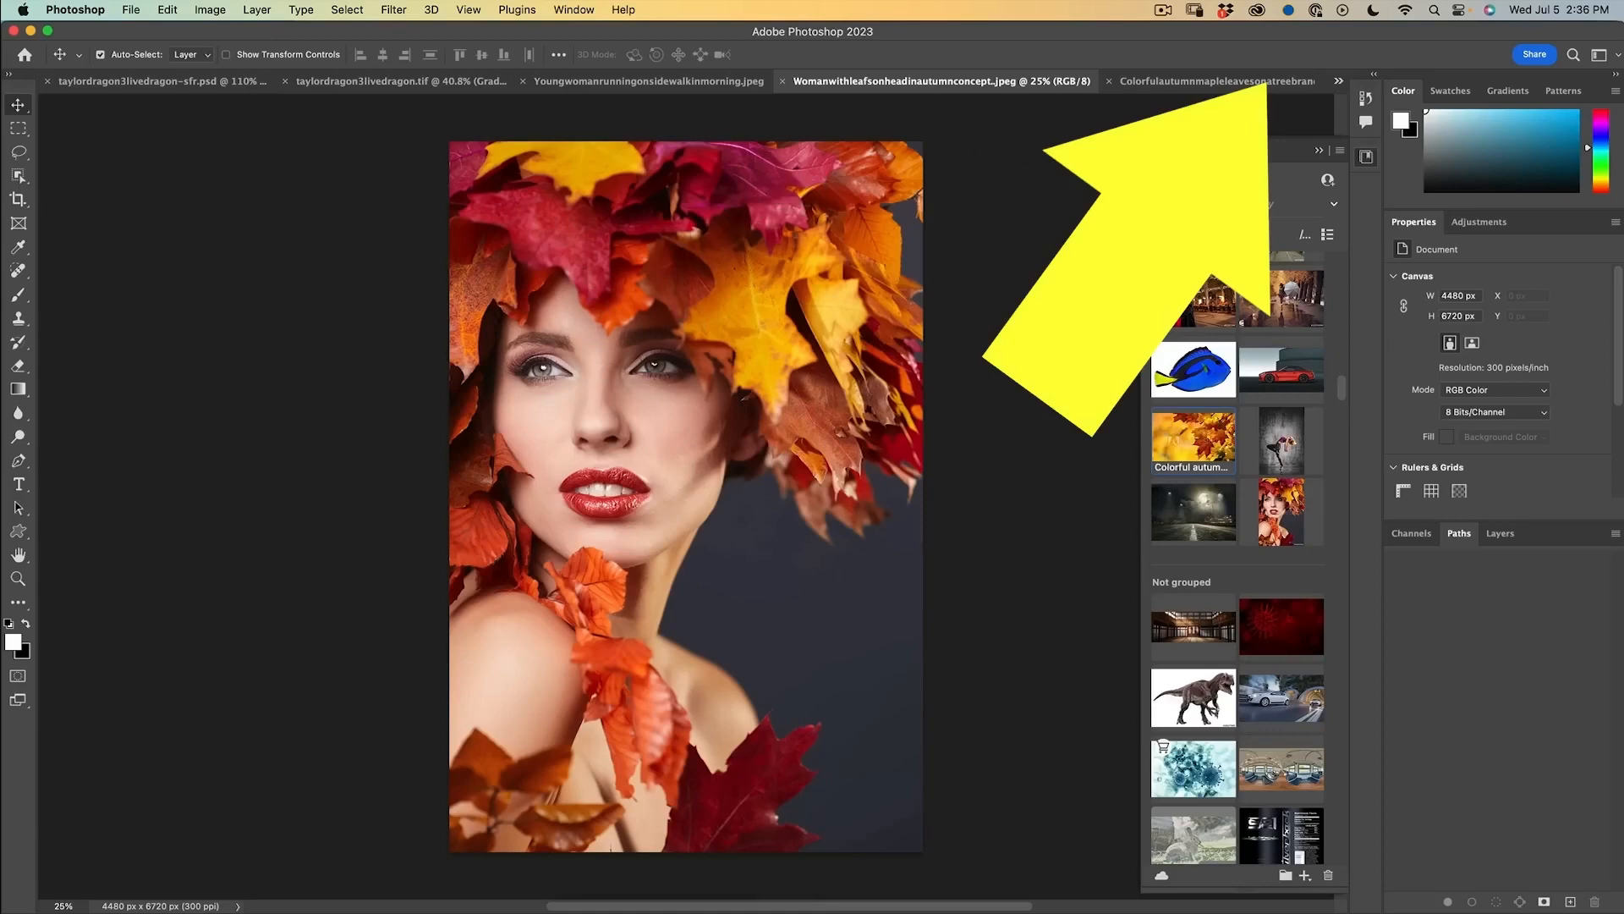
# Place the woman's portrait as a layer on the maple leaves image, scaled to 1743 × 2615 px and aligned with the left edge.
pyautogui.click(1185, 81)
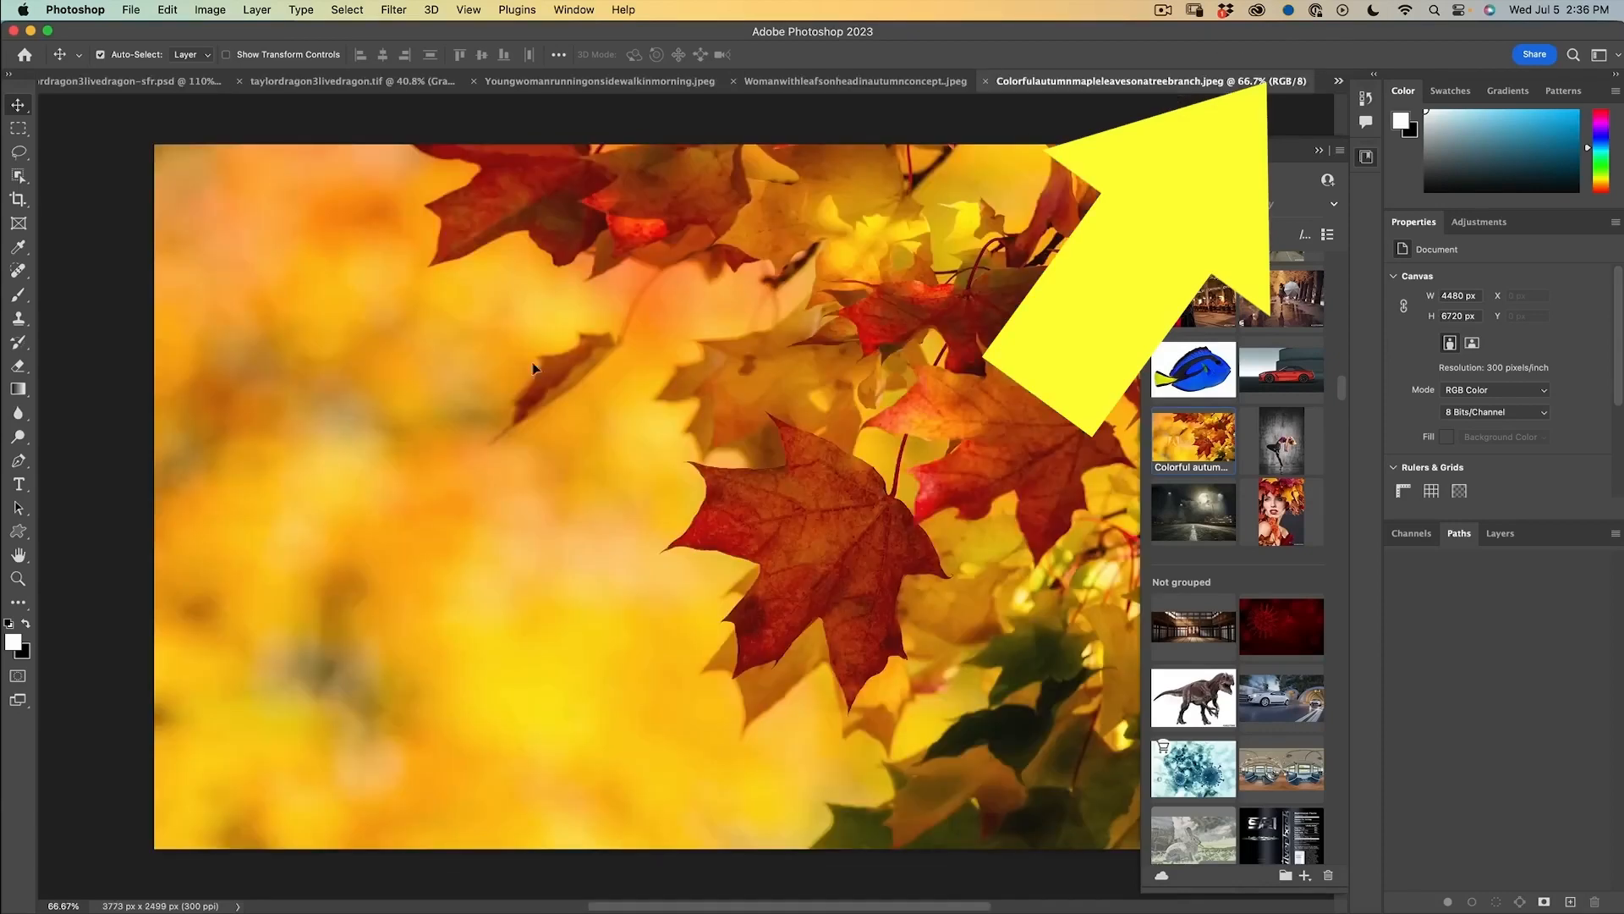
pyautogui.moveTo(533, 369); pyautogui.dragTo(517, 376)
pyautogui.press('super+t')
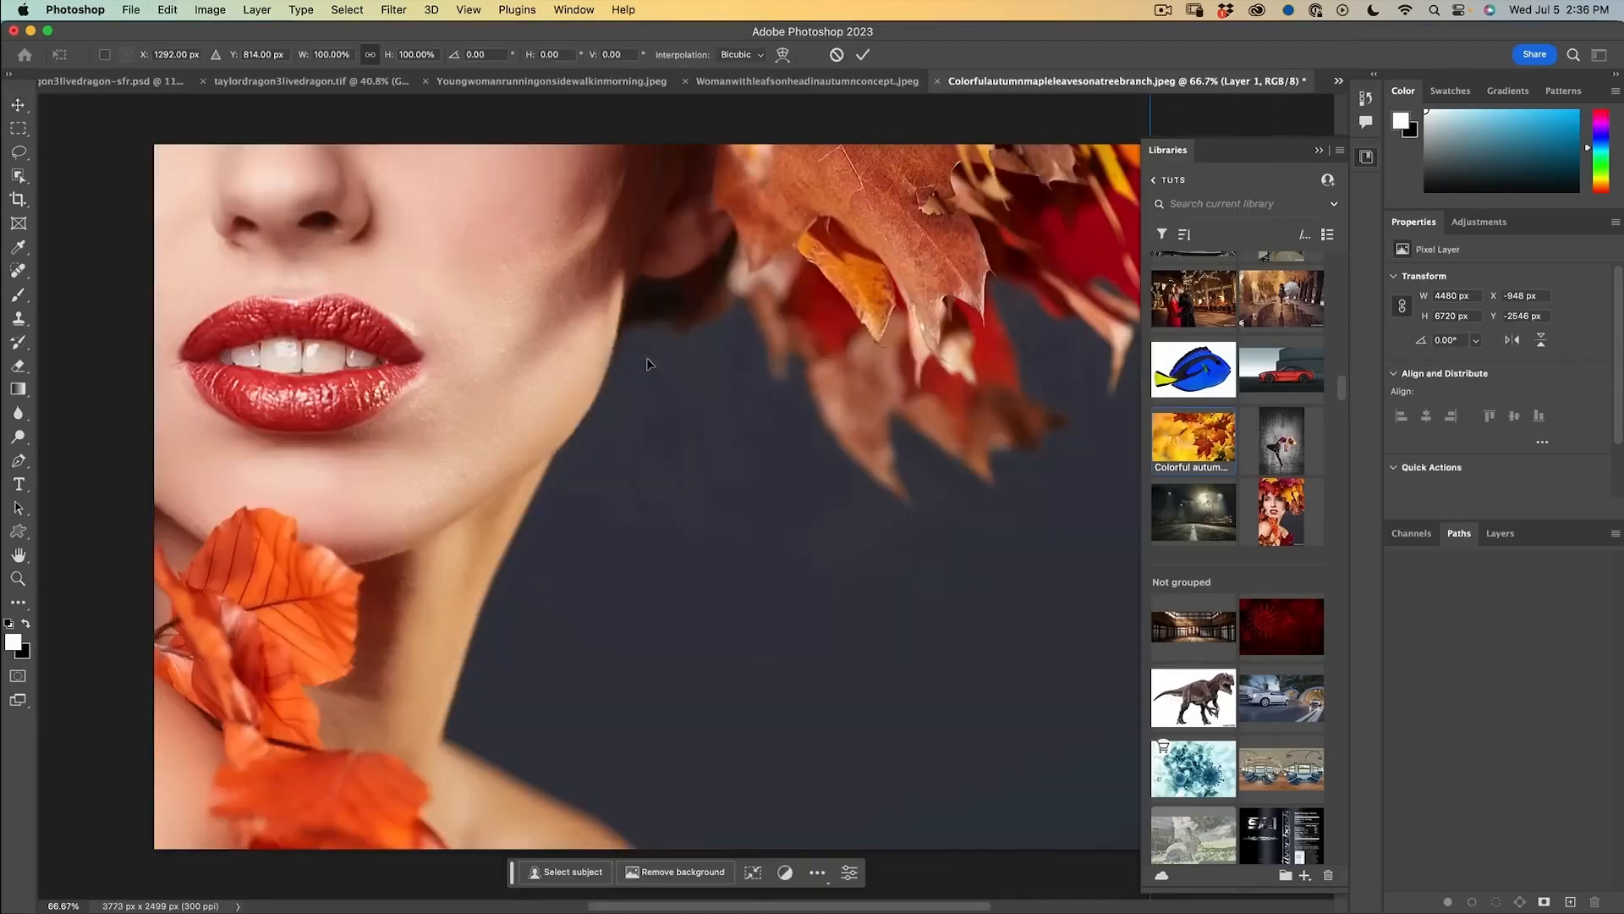
pyautogui.press('super+0')
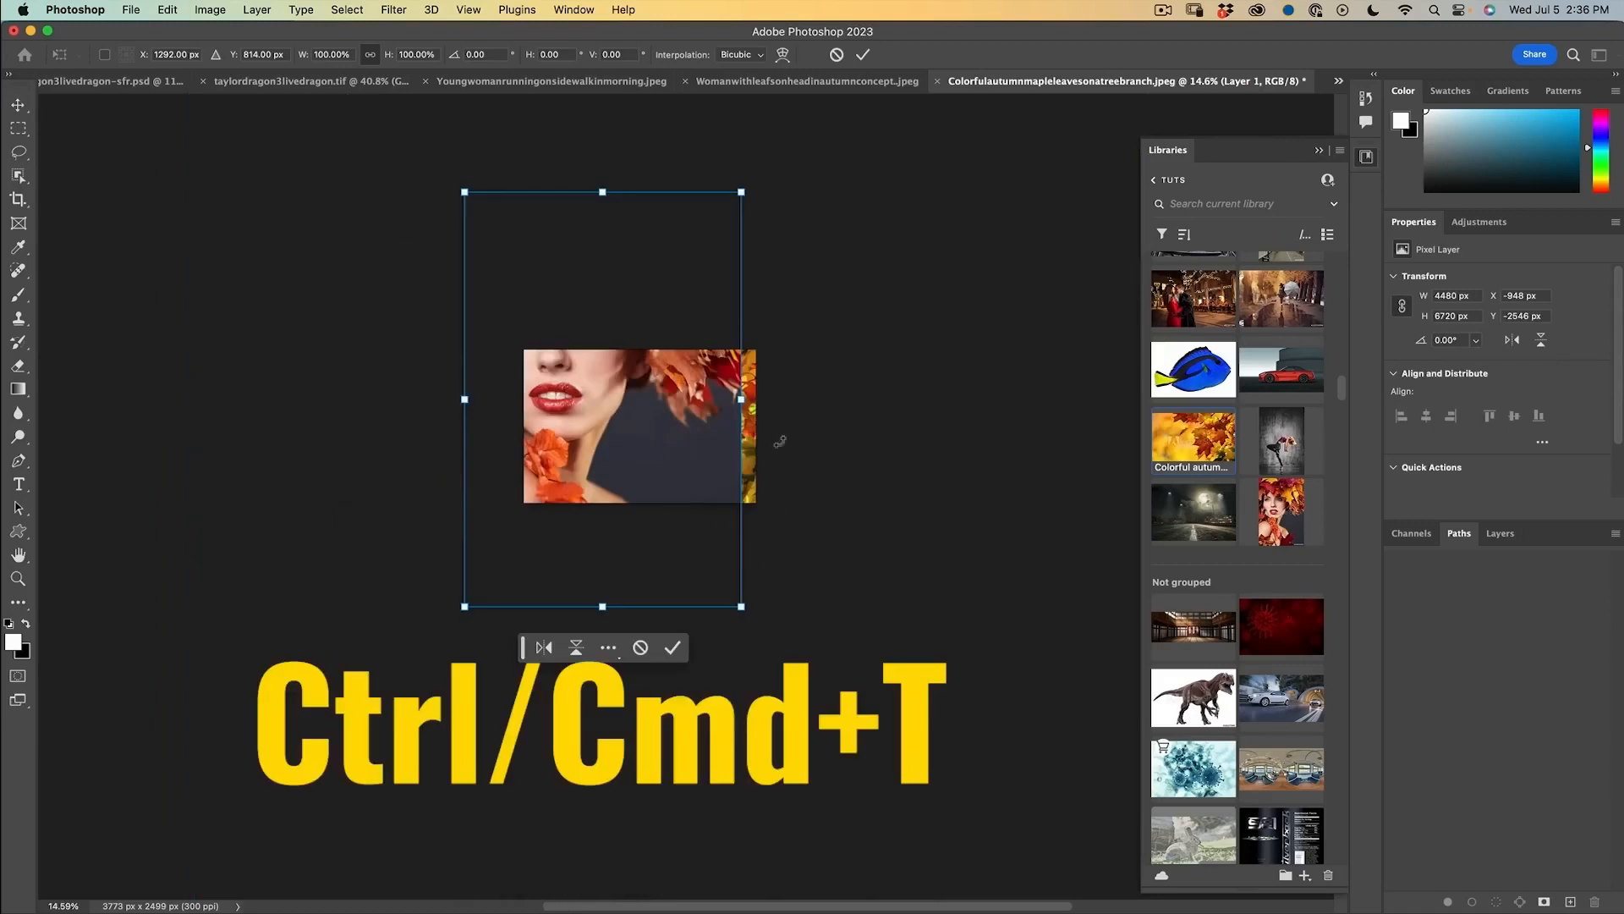
pyautogui.moveTo(742, 192); pyautogui.dragTo(639, 345)
pyautogui.moveTo(638, 607); pyautogui.dragTo(572, 506)
pyautogui.moveTo(550, 426); pyautogui.dragTo(847, 489)
pyautogui.press('Return')
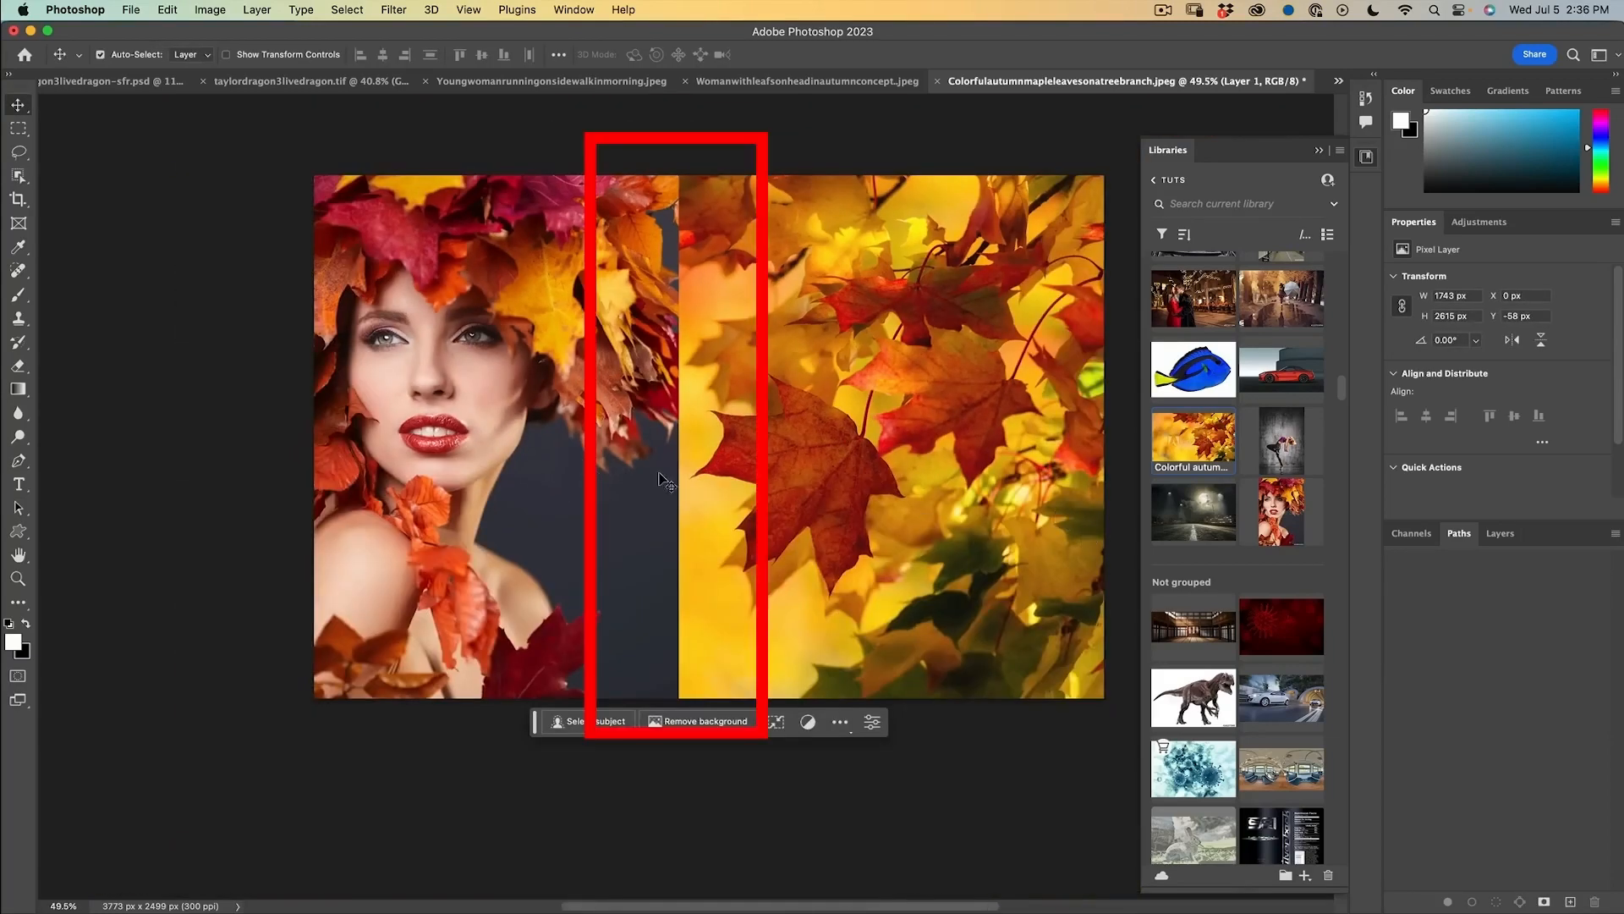
# Add a layer mask to Layer 1 and draw a black-to-white linear gradient on it from the portrait's right edge to the woman's cheek.
pyautogui.click(1515, 535)
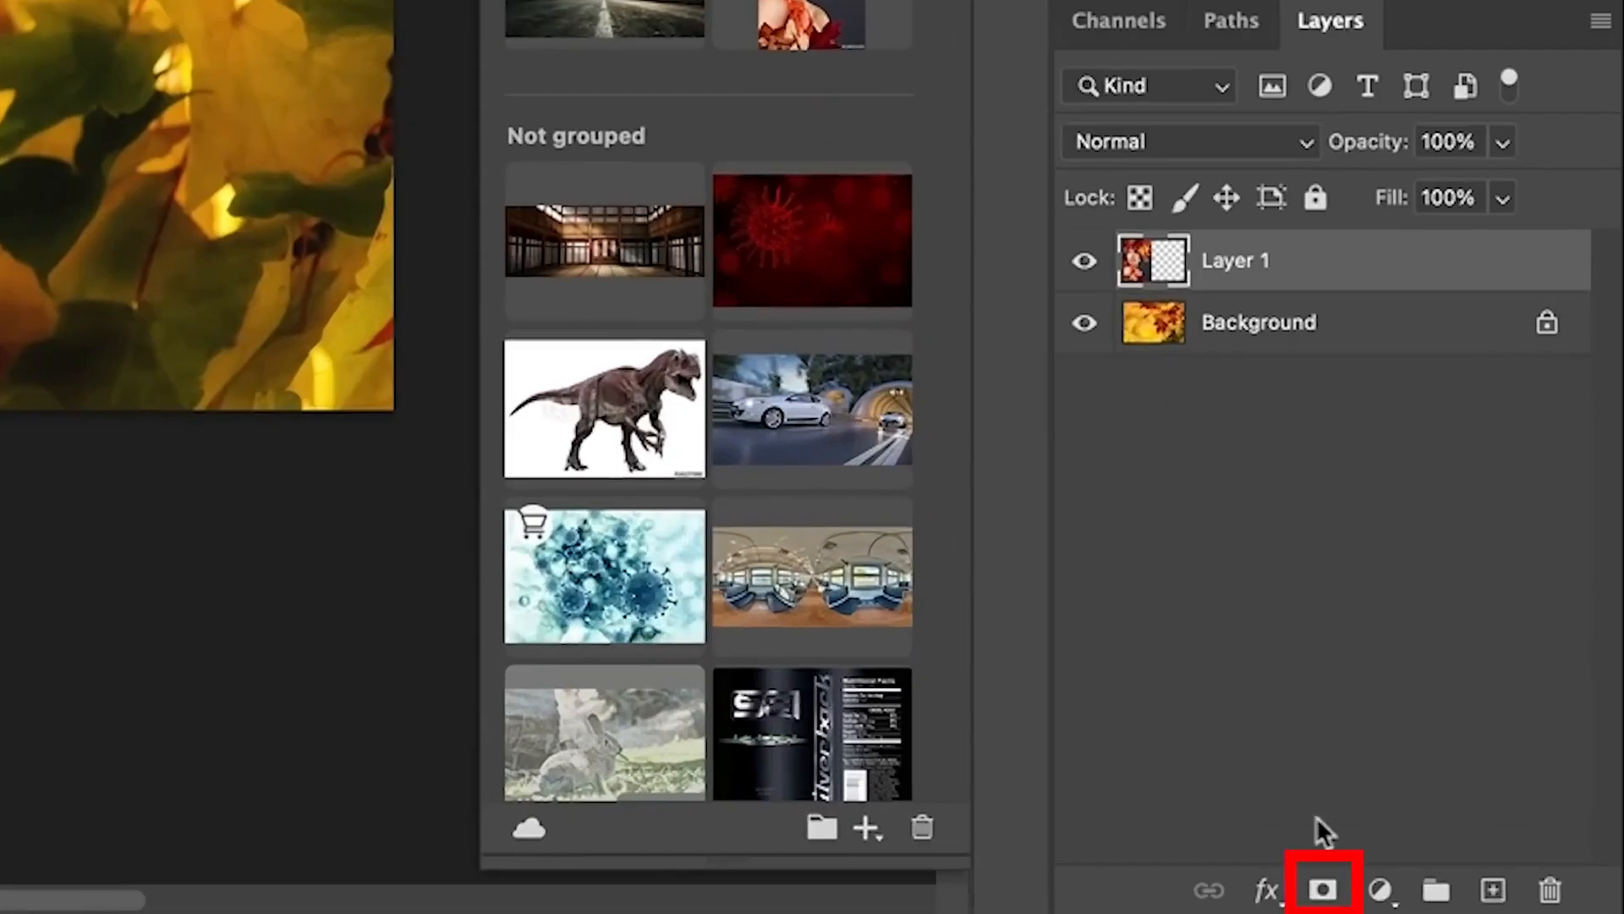
pyautogui.click(1322, 888)
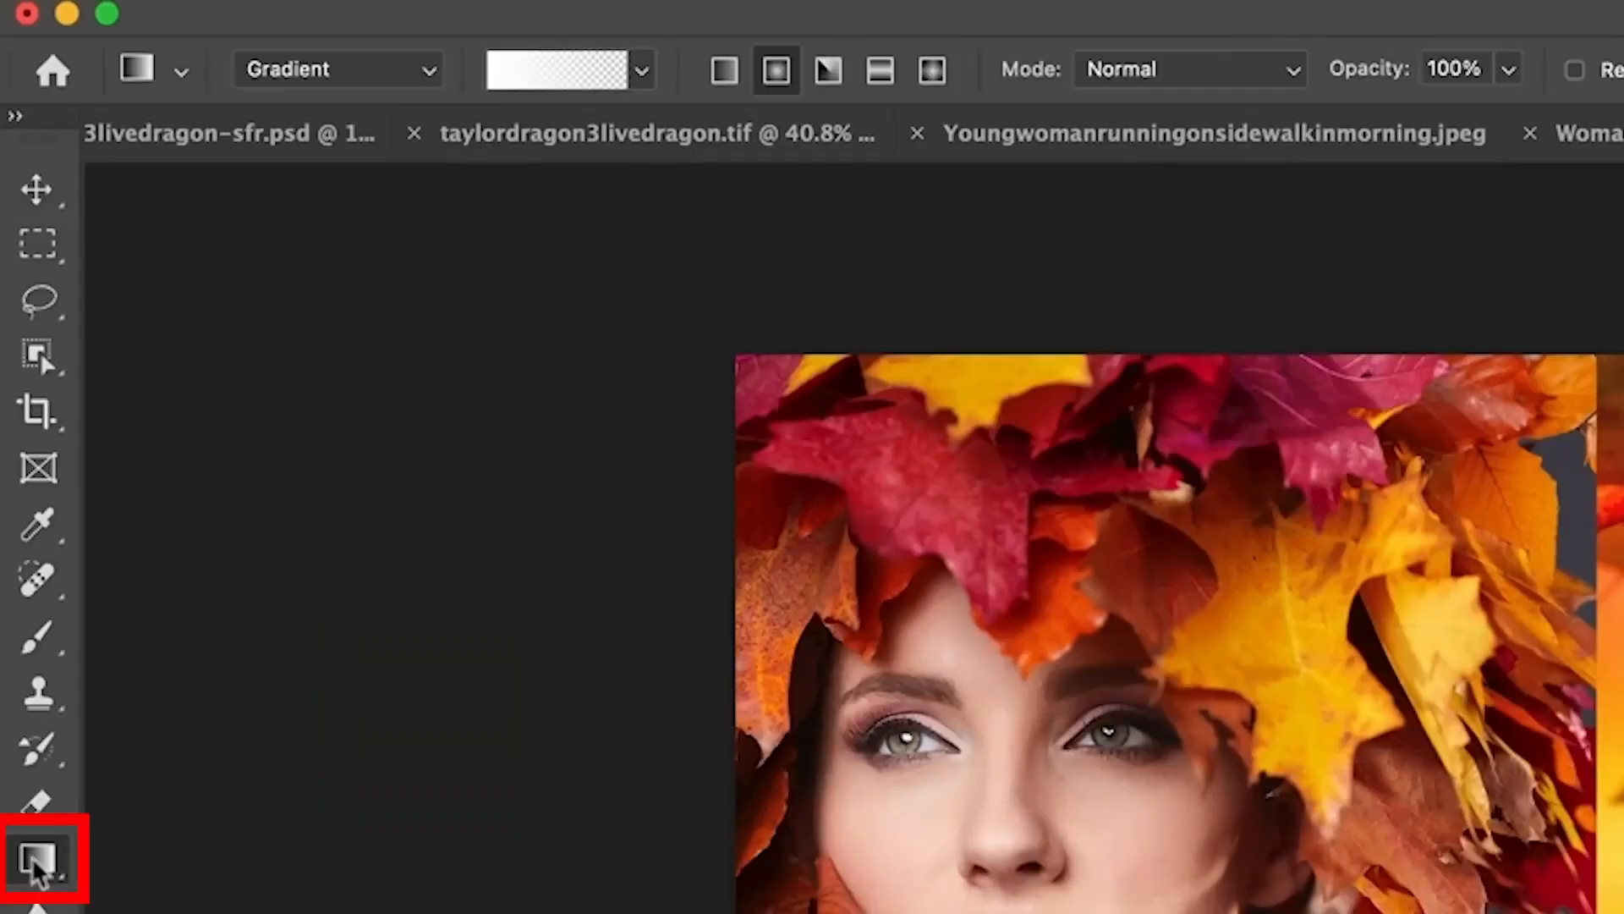
pyautogui.click(640, 70)
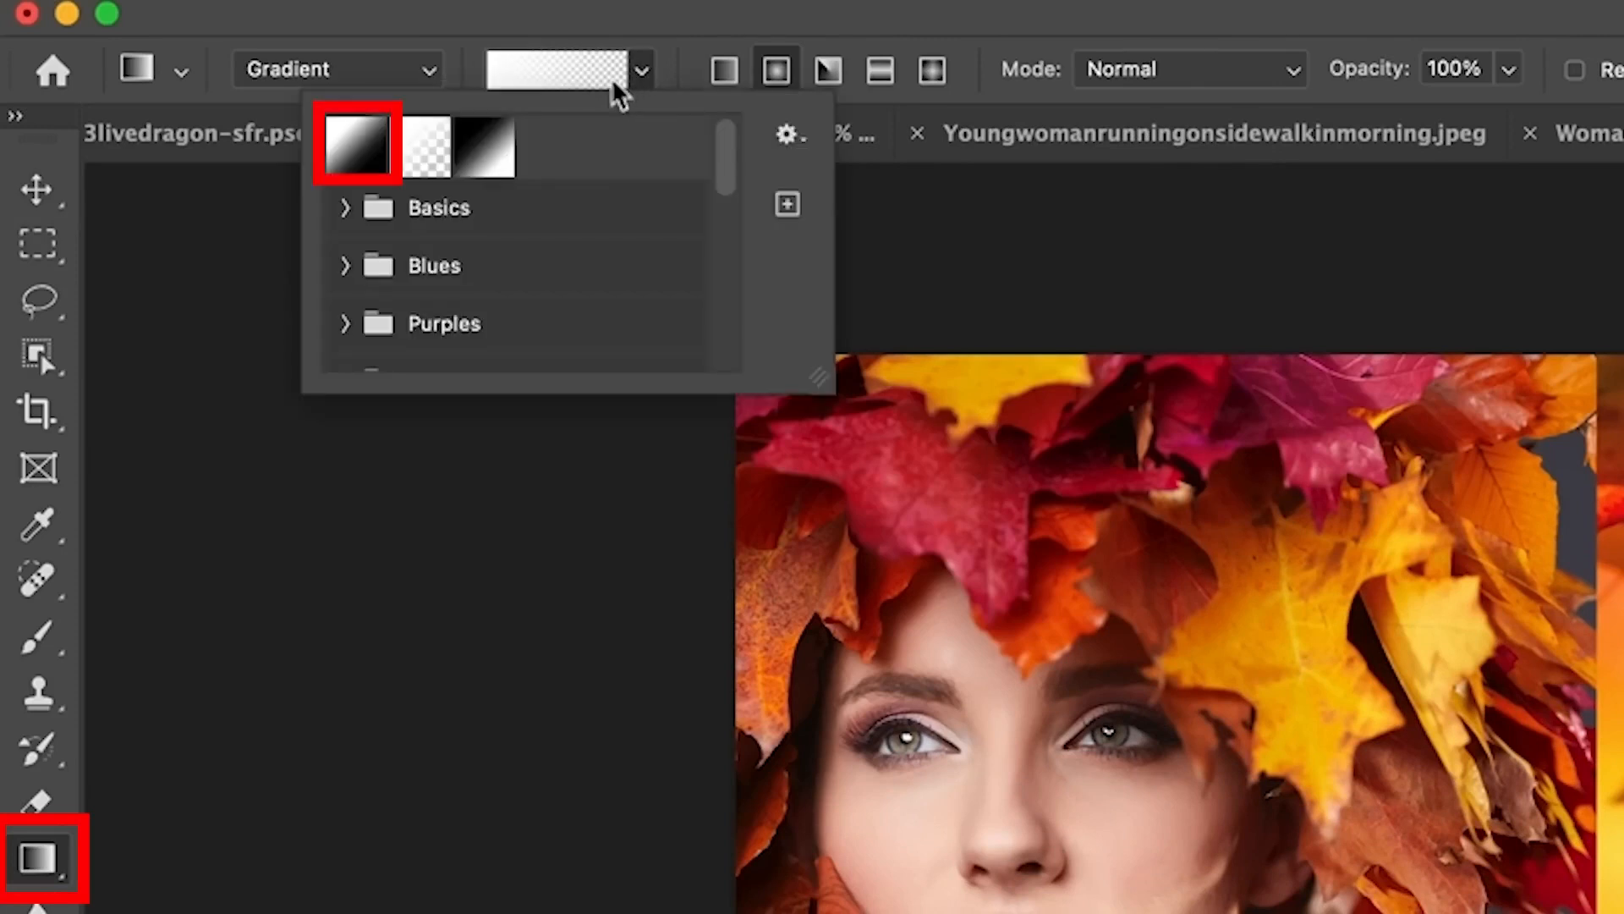
pyautogui.click(355, 146)
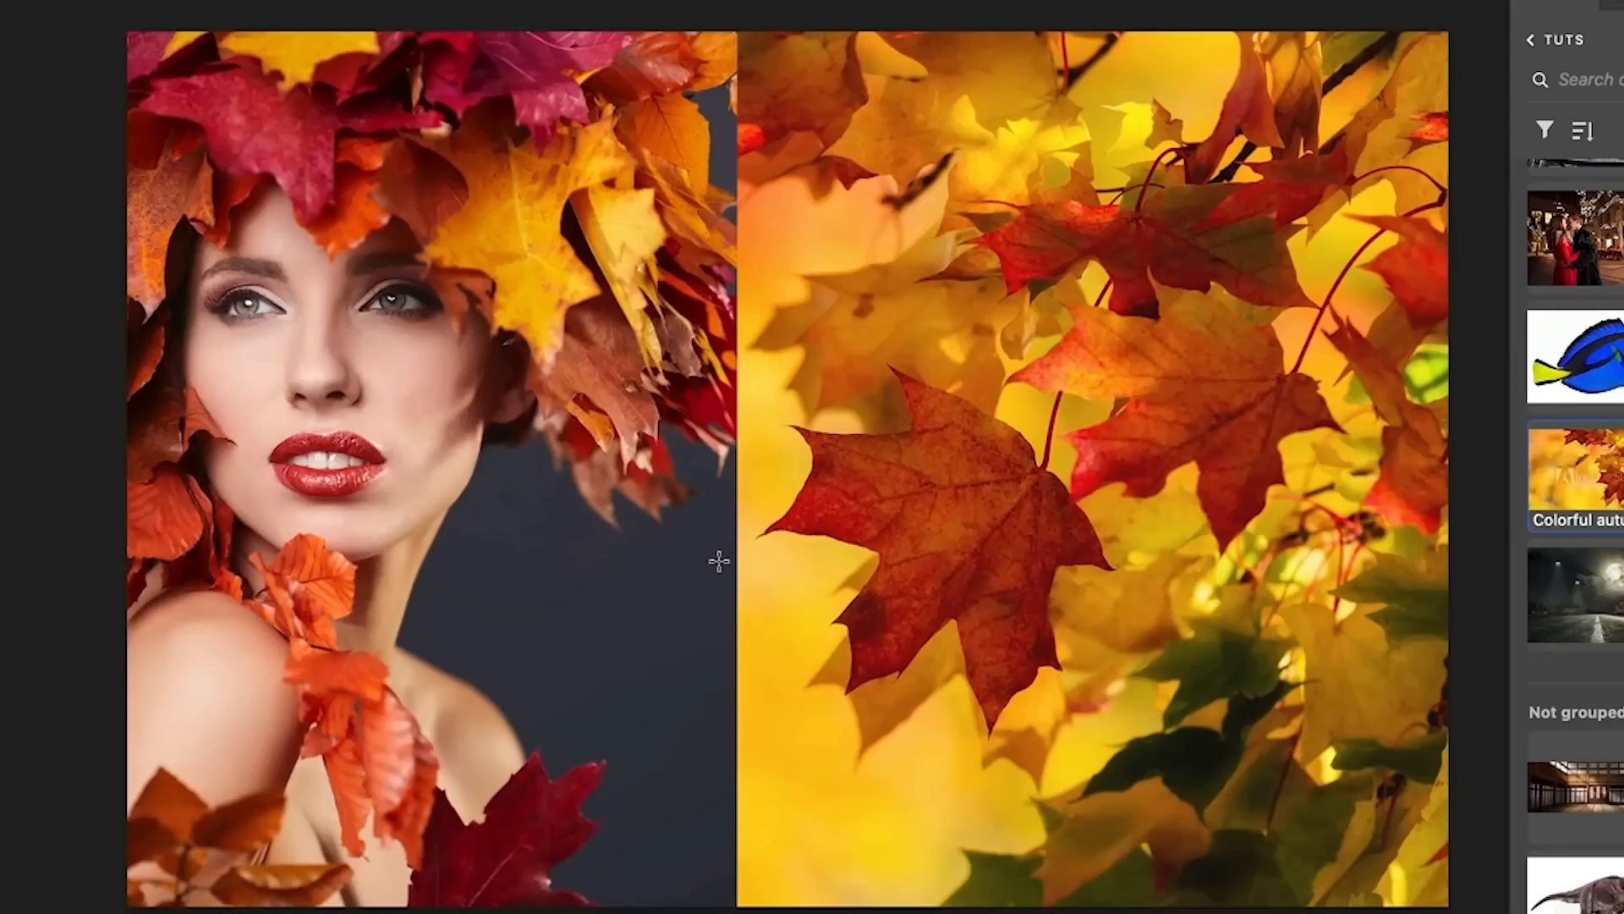
pyautogui.moveTo(725, 562); pyautogui.dragTo(206, 488)
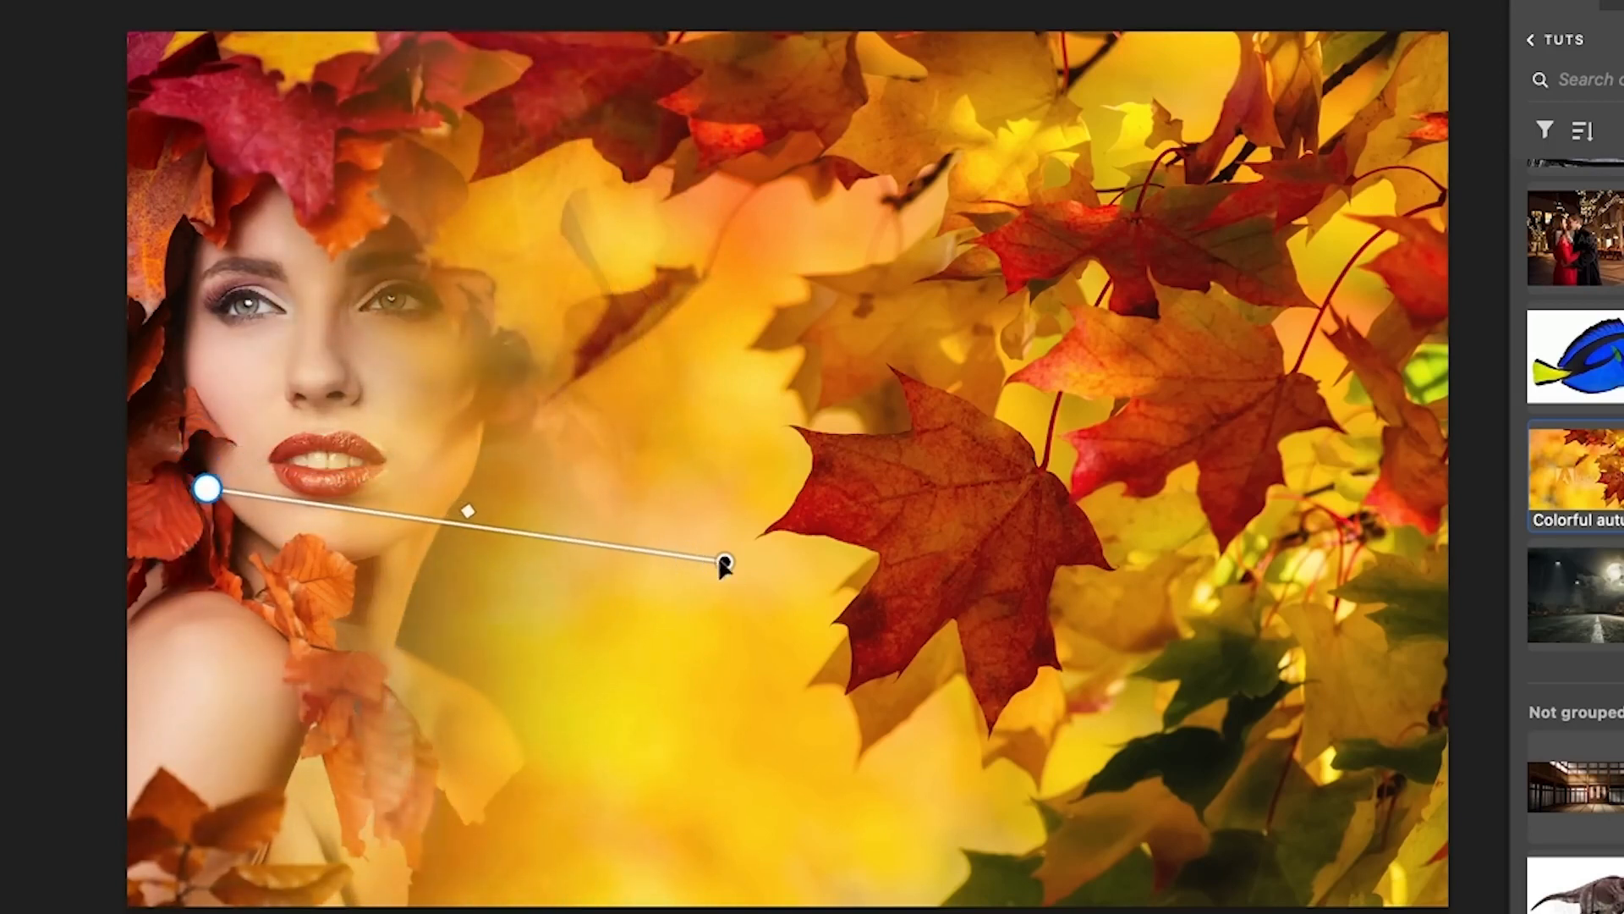
# Adjust the mask gradient's black end to an angle of about 175°, nudge its midpoint, and select the layer mask with the Gradient tool.
pyautogui.moveTo(724, 561)
pyautogui.mouseDown()
pyautogui.moveTo(333, 500)
pyautogui.moveTo(885, 569)
pyautogui.moveTo(756, 555)
pyautogui.moveTo(720, 533)
pyautogui.mouseUp()
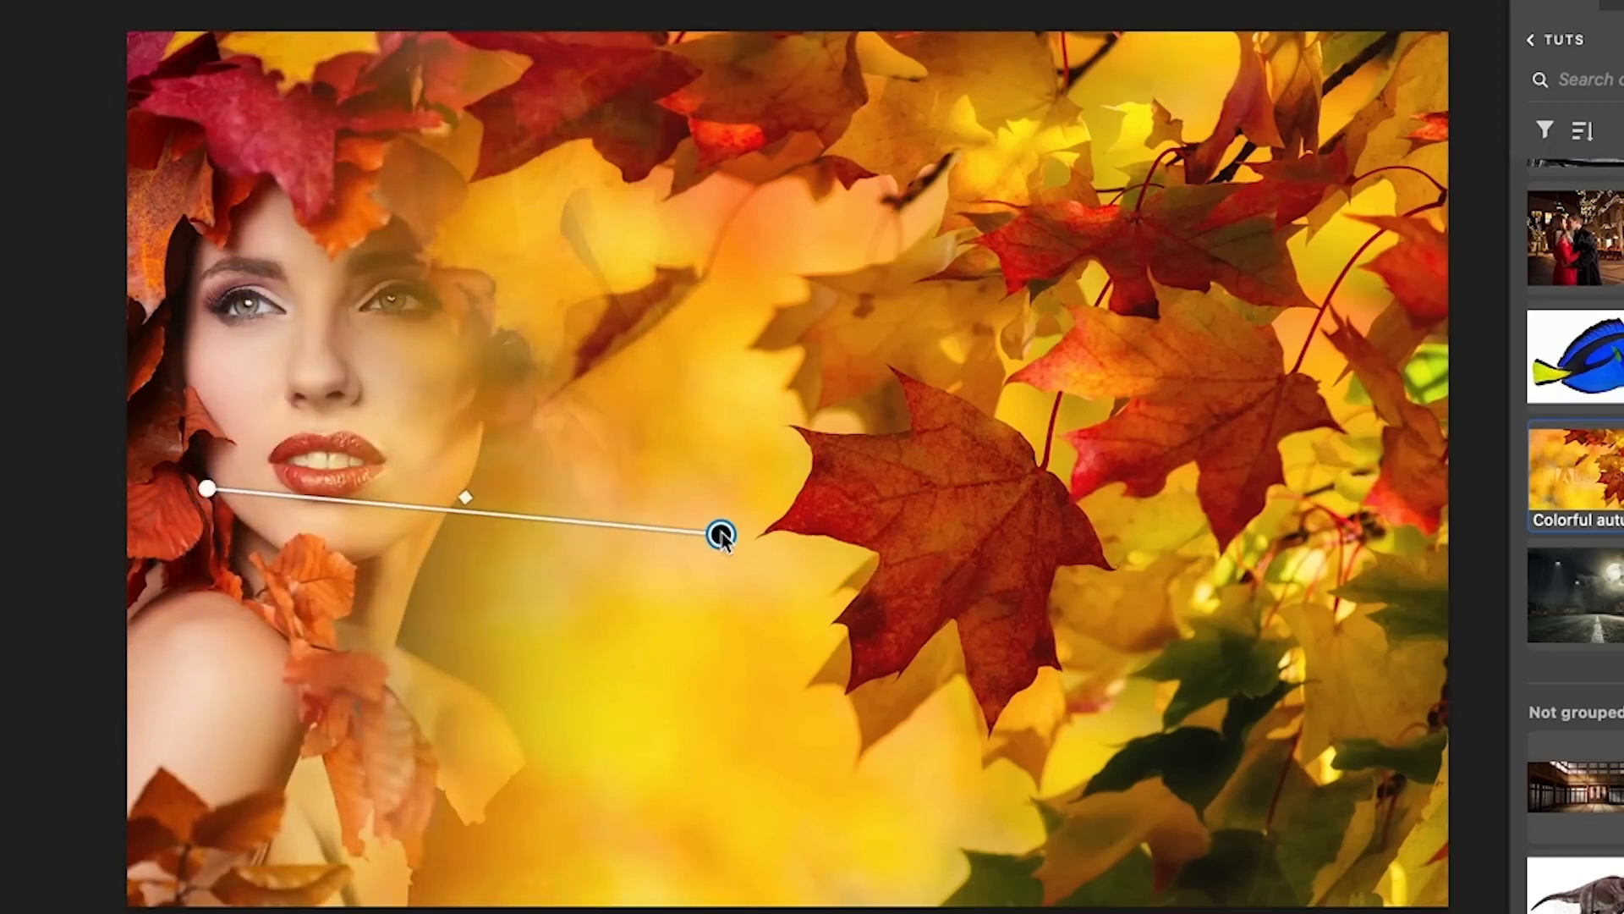
pyautogui.moveTo(465, 500)
pyautogui.mouseDown()
pyautogui.moveTo(624, 511)
pyautogui.moveTo(355, 486)
pyautogui.moveTo(471, 496)
pyautogui.mouseUp()
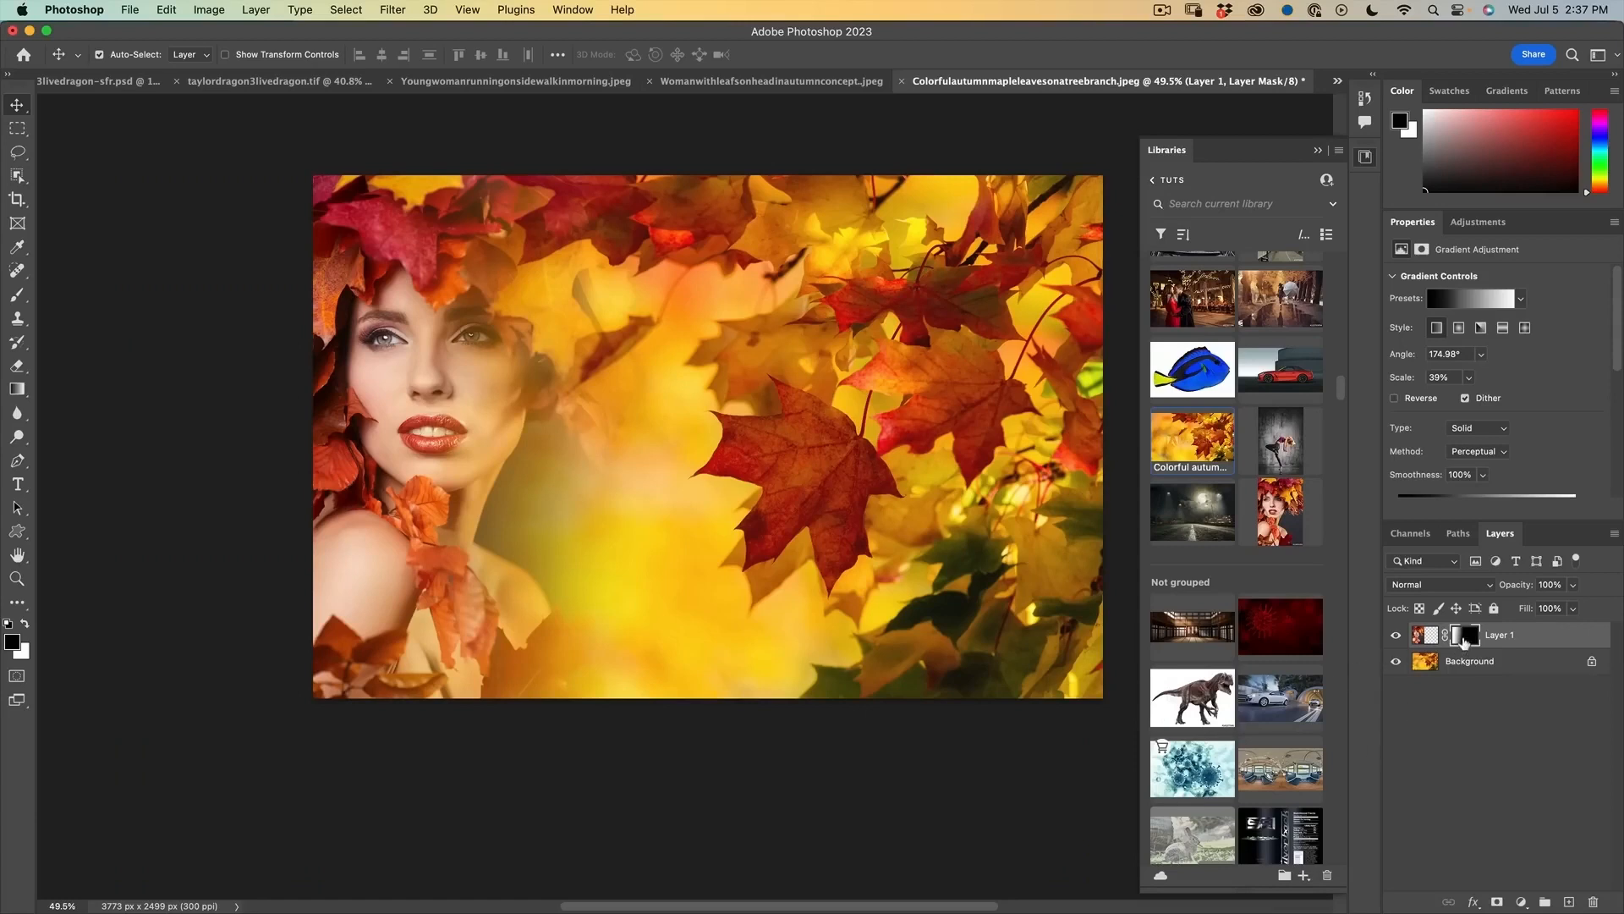
pyautogui.click(1466, 636)
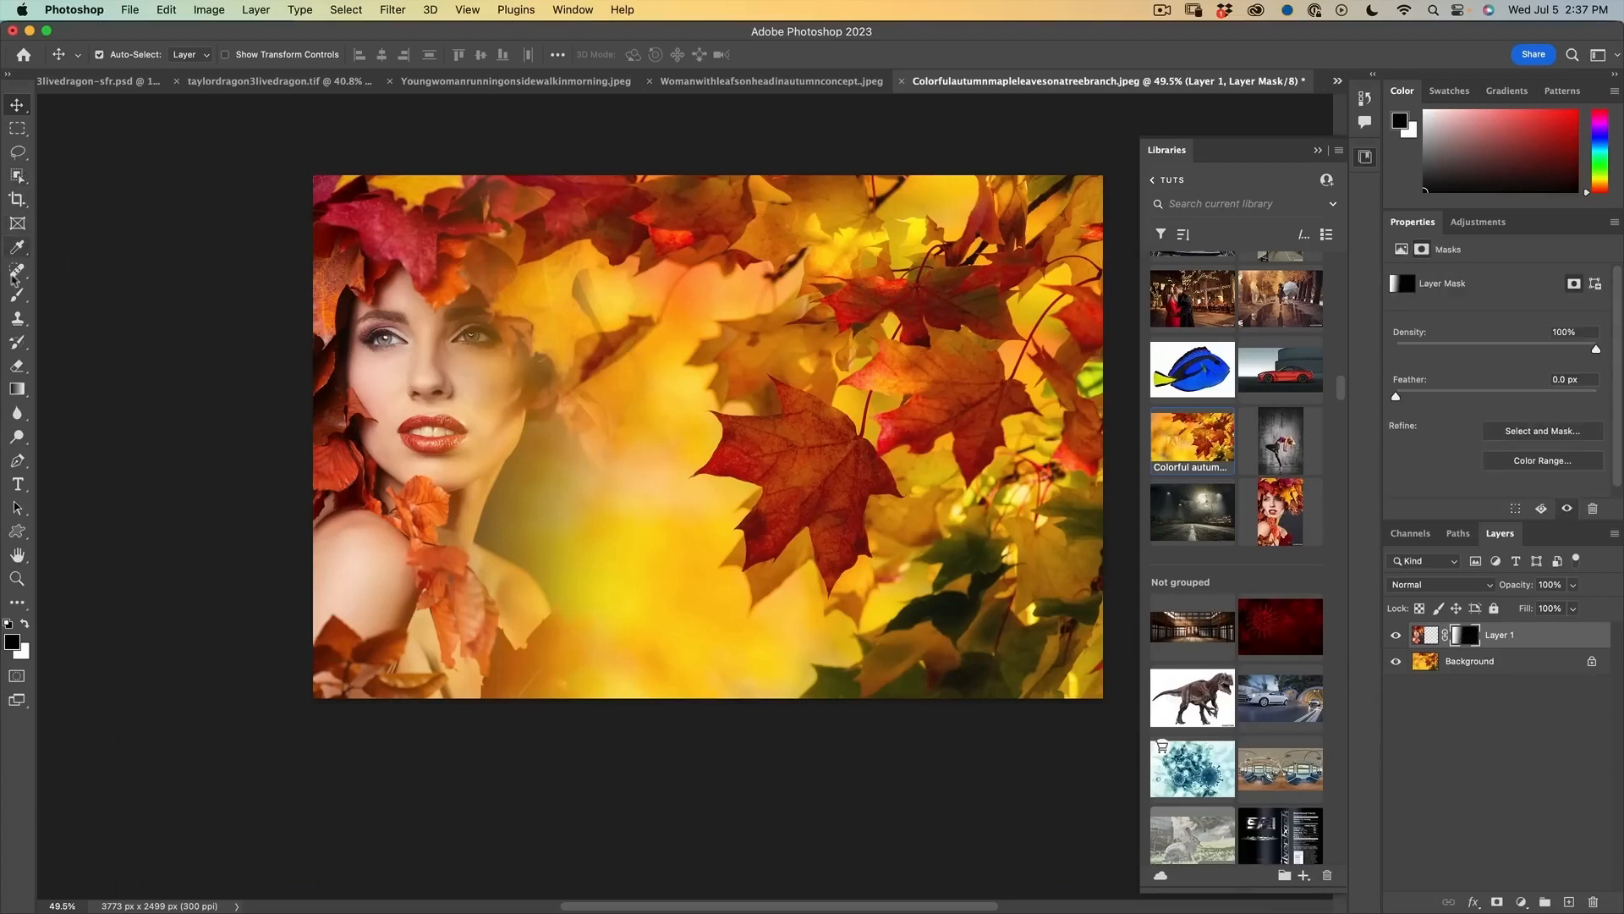
pyautogui.click(16, 389)
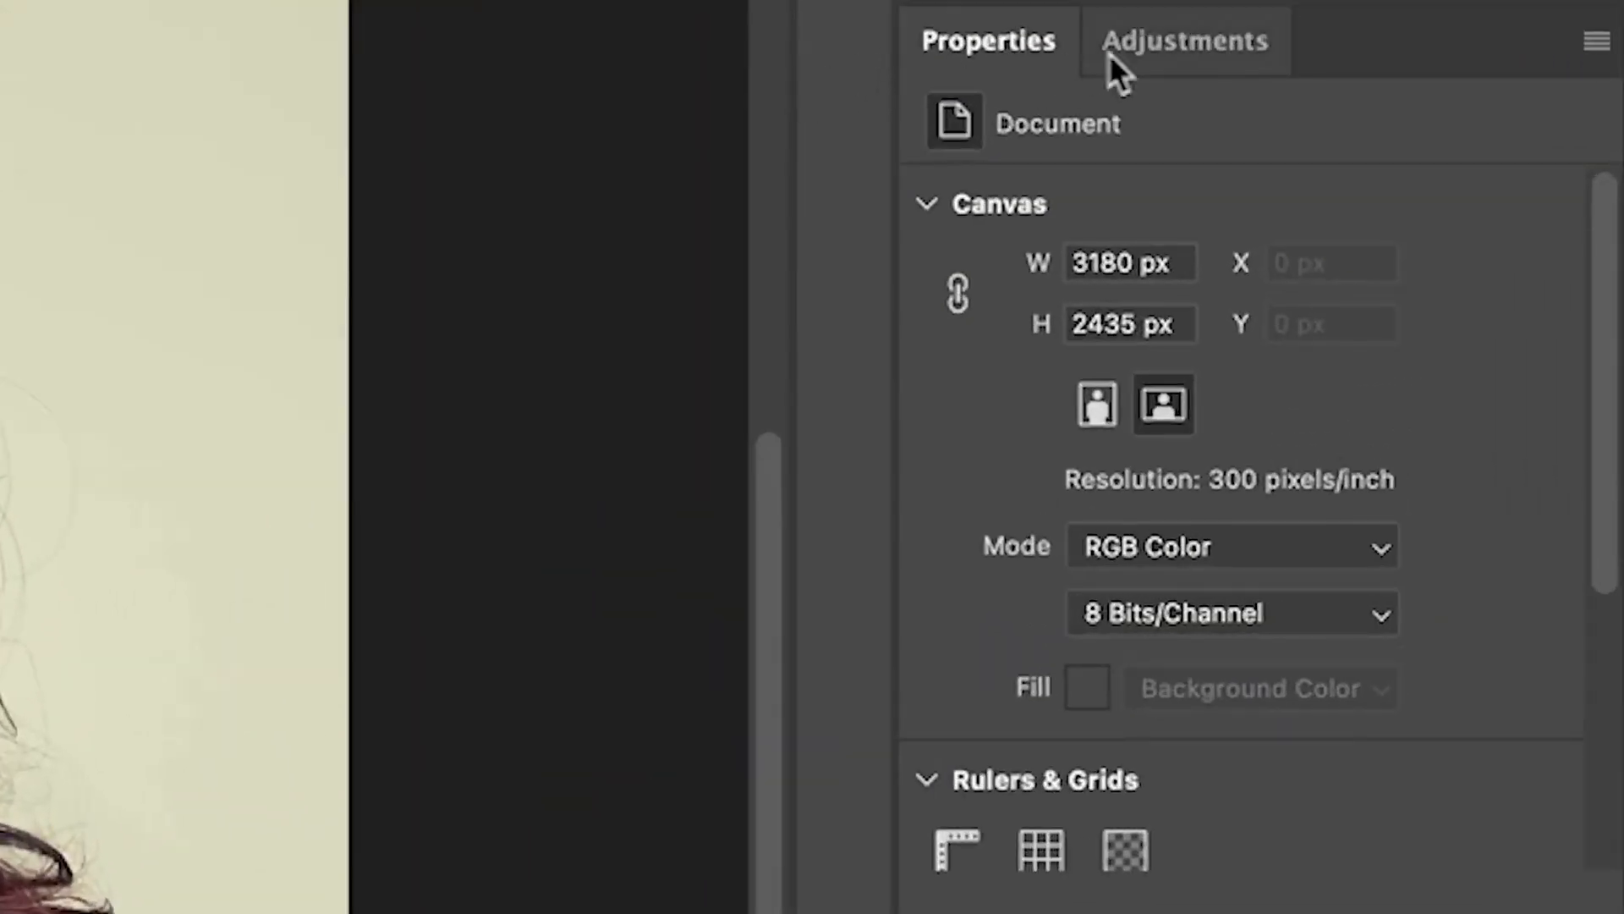
# Apply the Moody Blues preset from the Portraits adjustment presets to the wavy-haired model photo.
pyautogui.click(1473, 223)
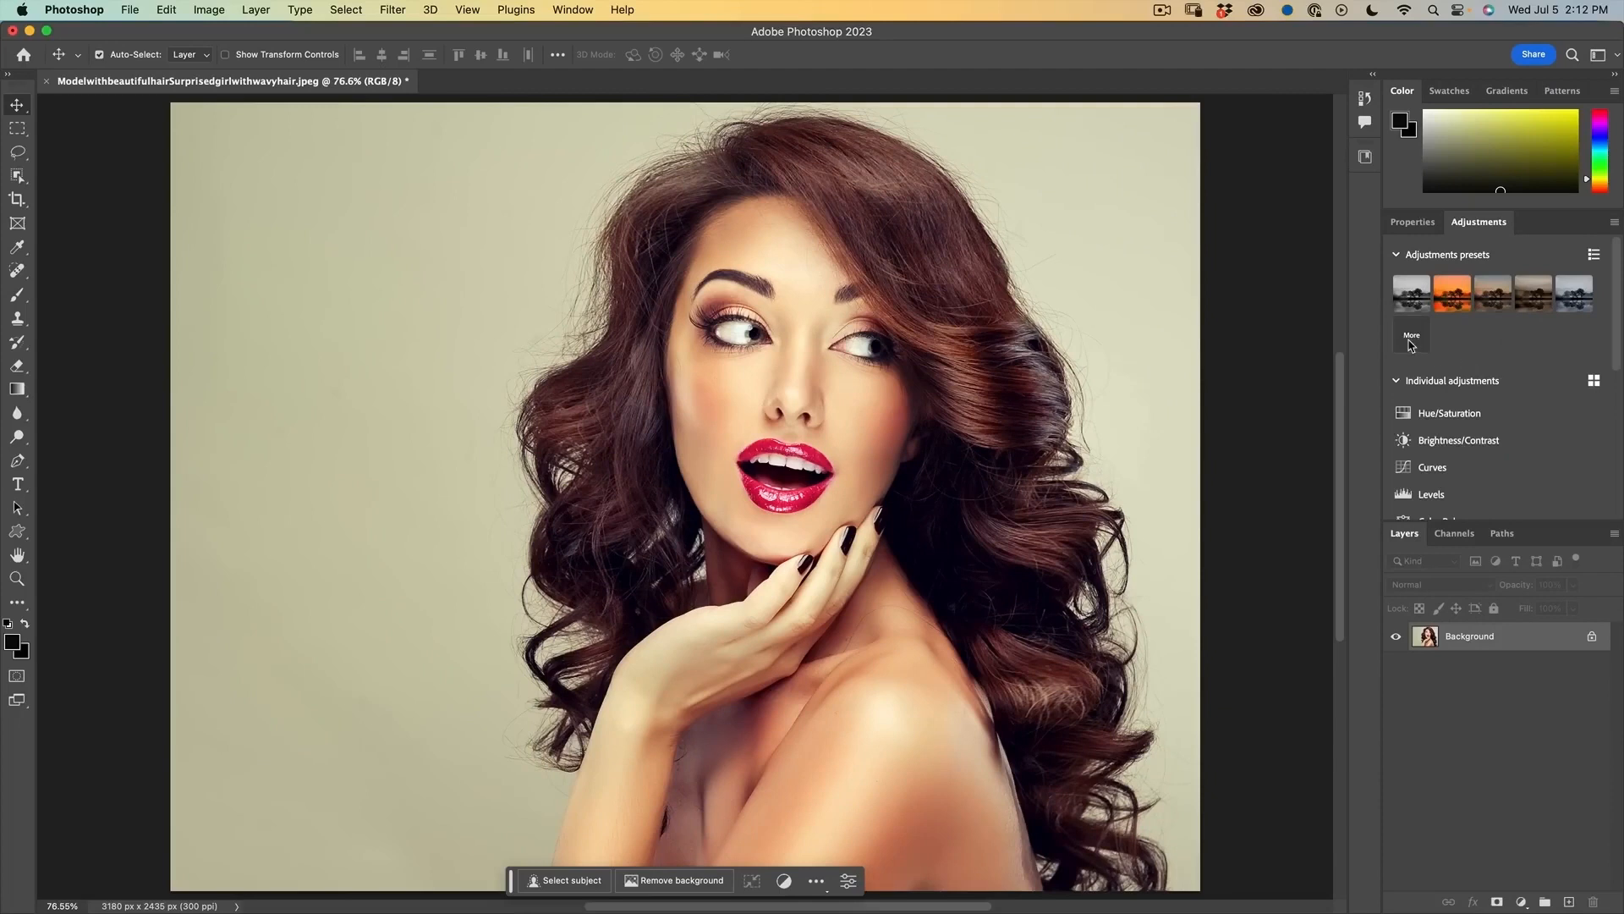
pyautogui.click(1410, 340)
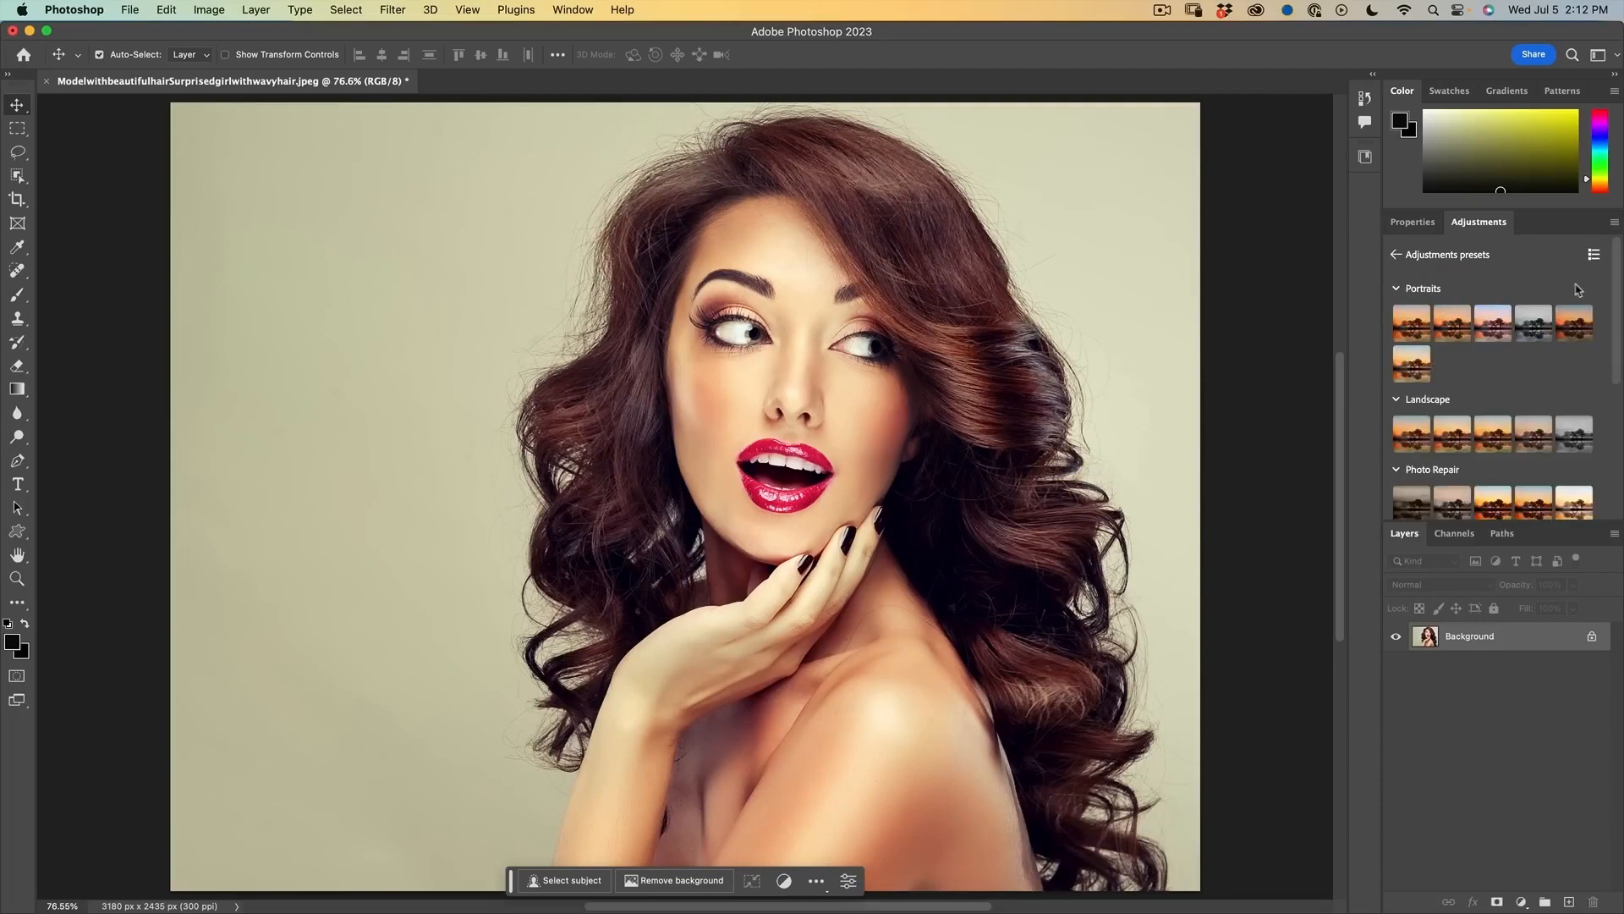
pyautogui.moveTo(1616, 272); pyautogui.dragTo(1596, 271)
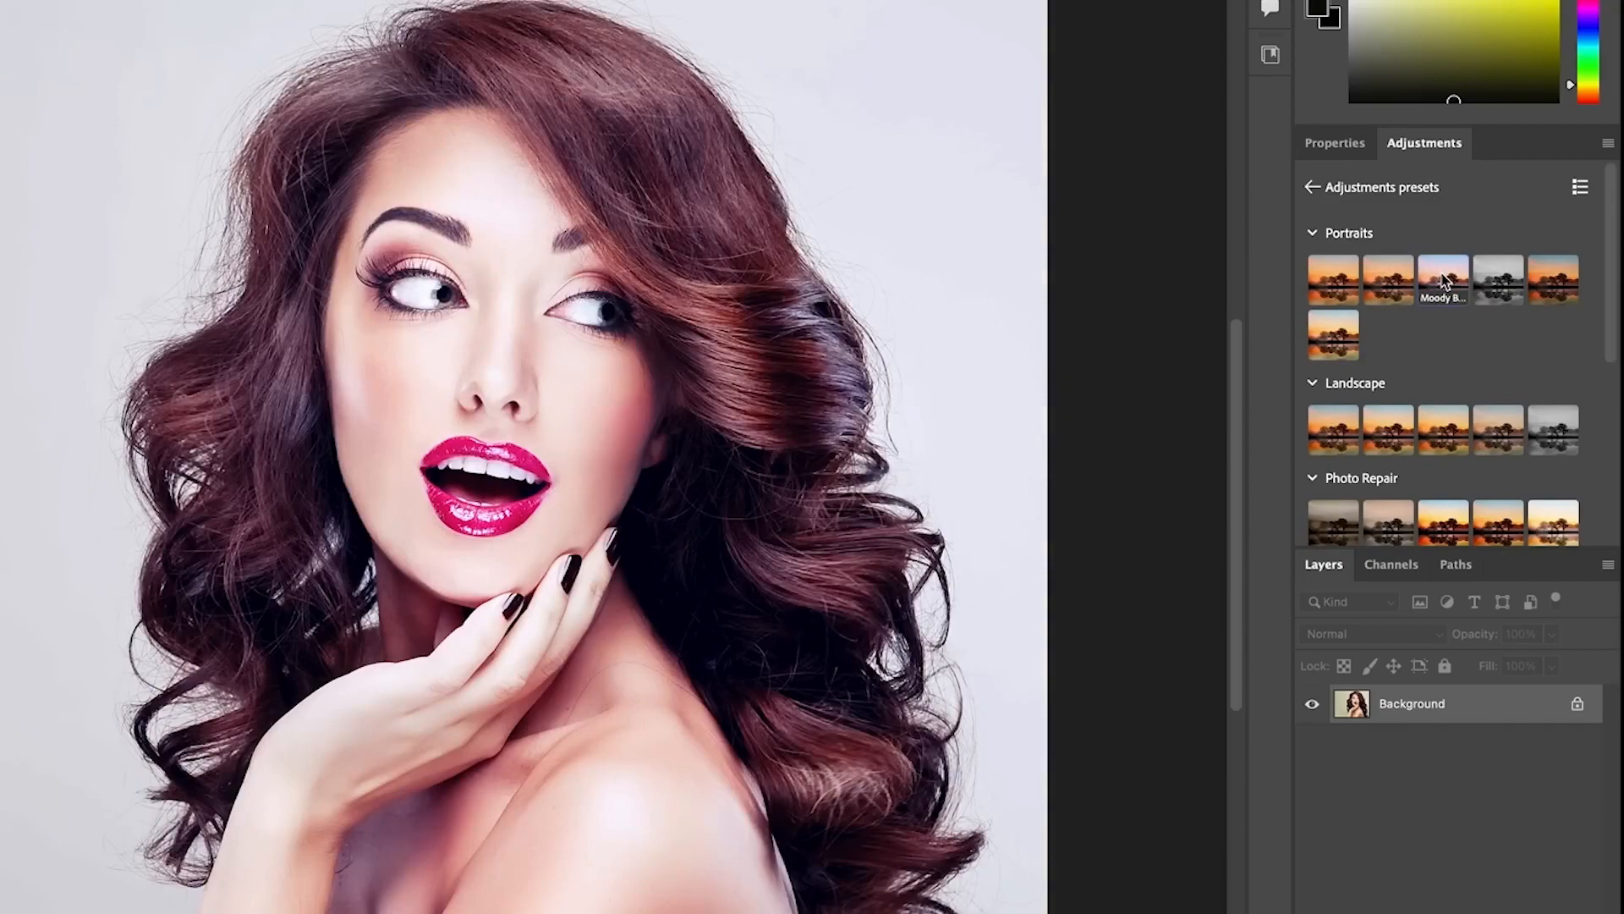
pyautogui.click(1443, 282)
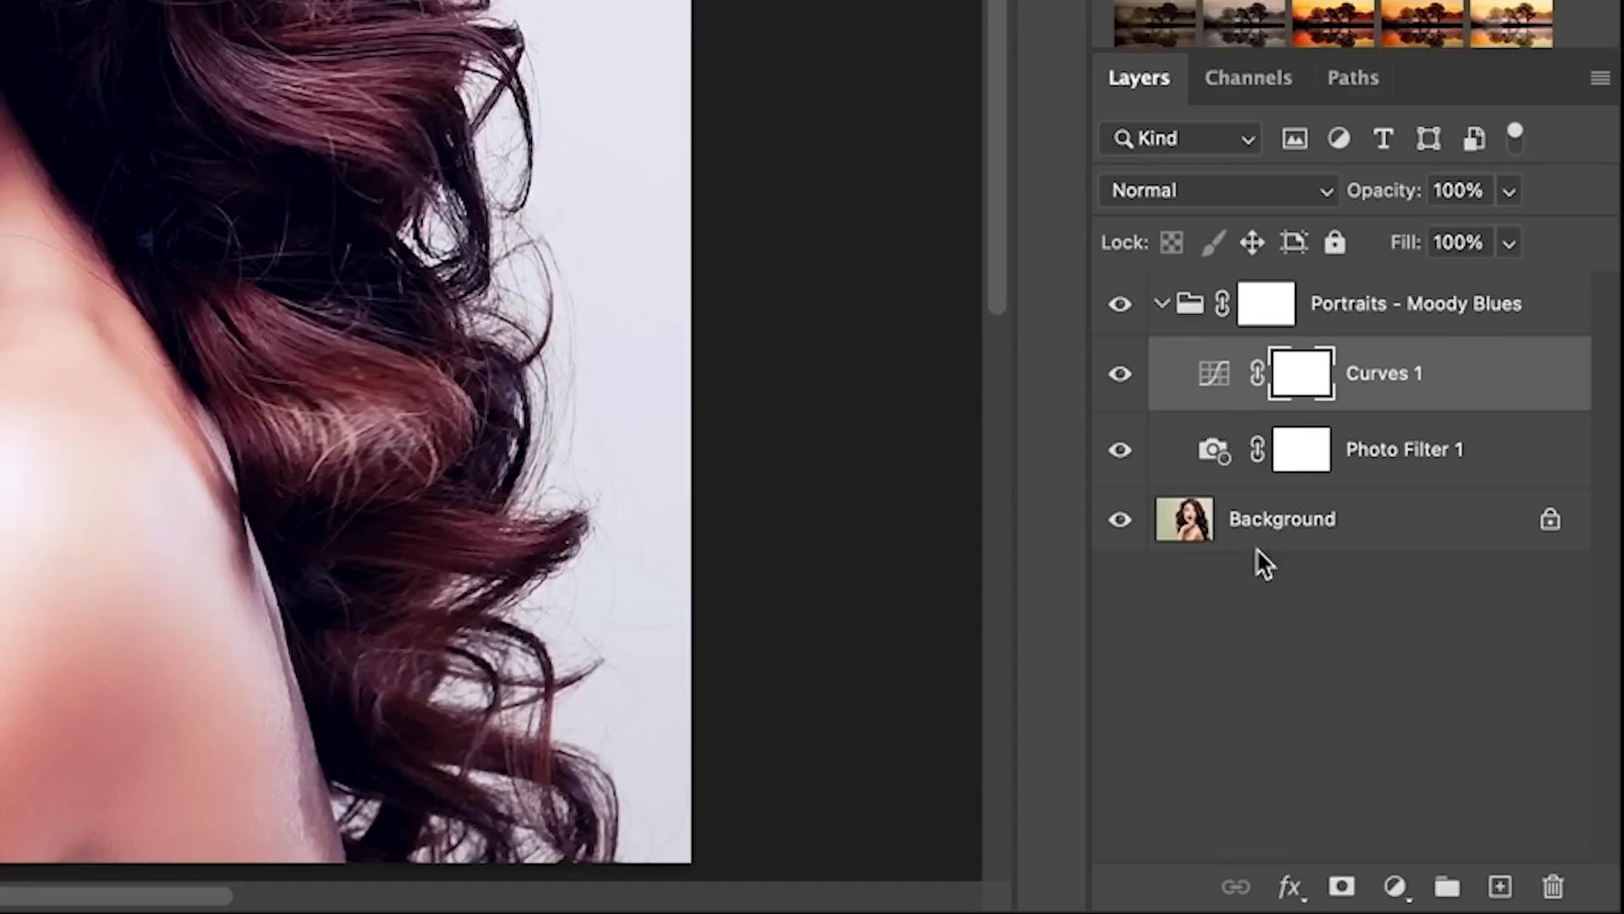
# Examine the settings of the Photo Filter and Curves adjustment layers in the Moody Blues group.
pyautogui.click(1197, 464)
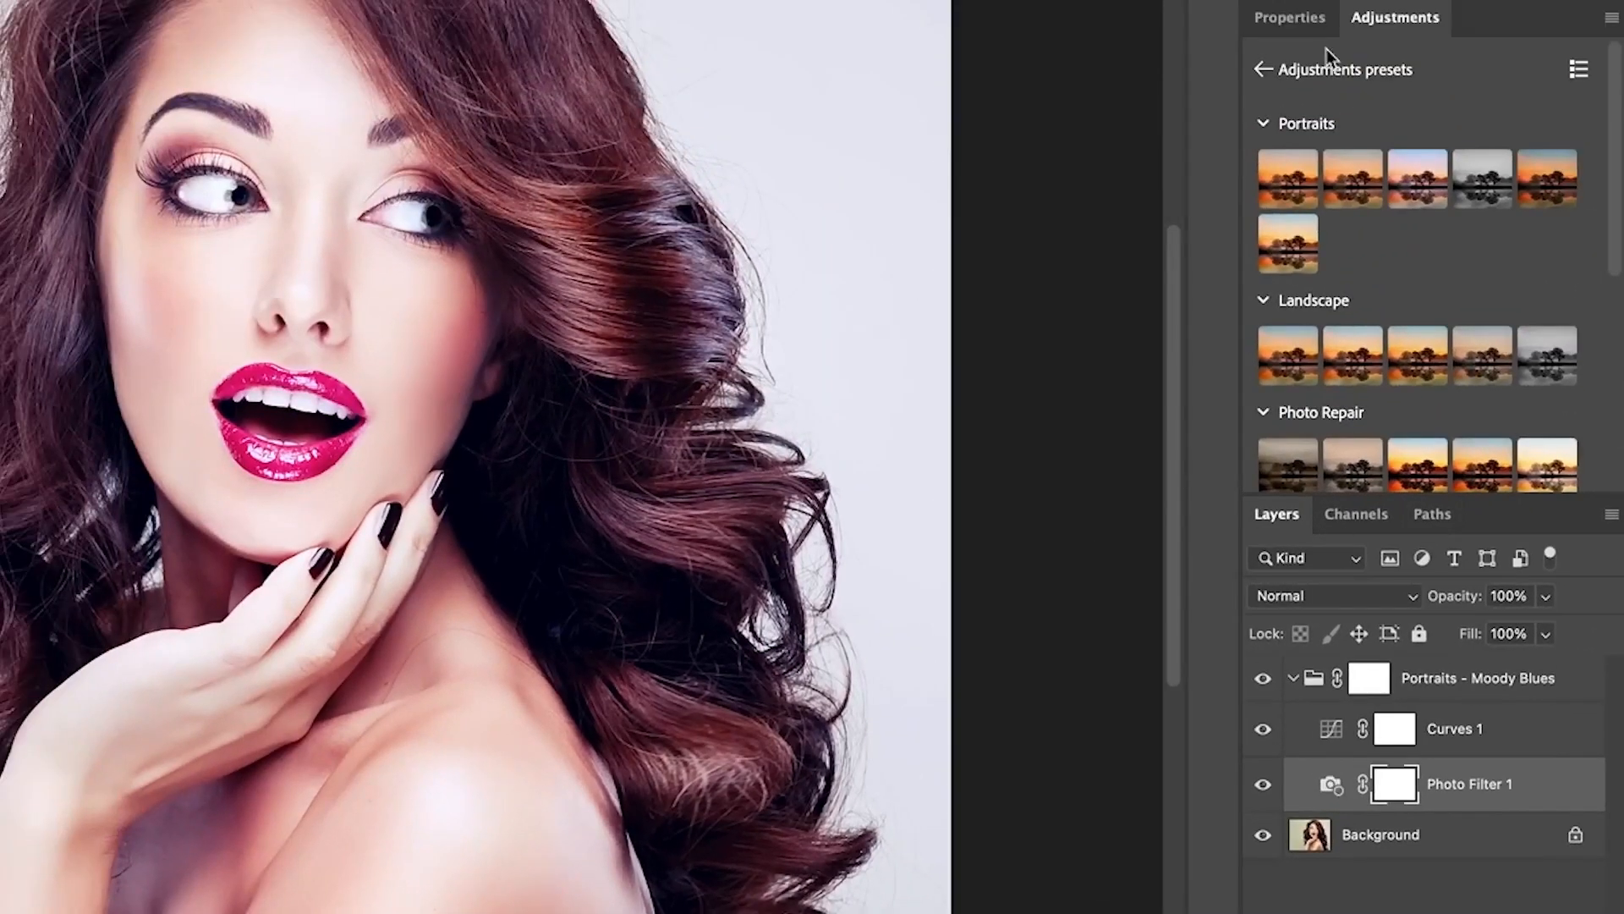
pyautogui.click(1302, 32)
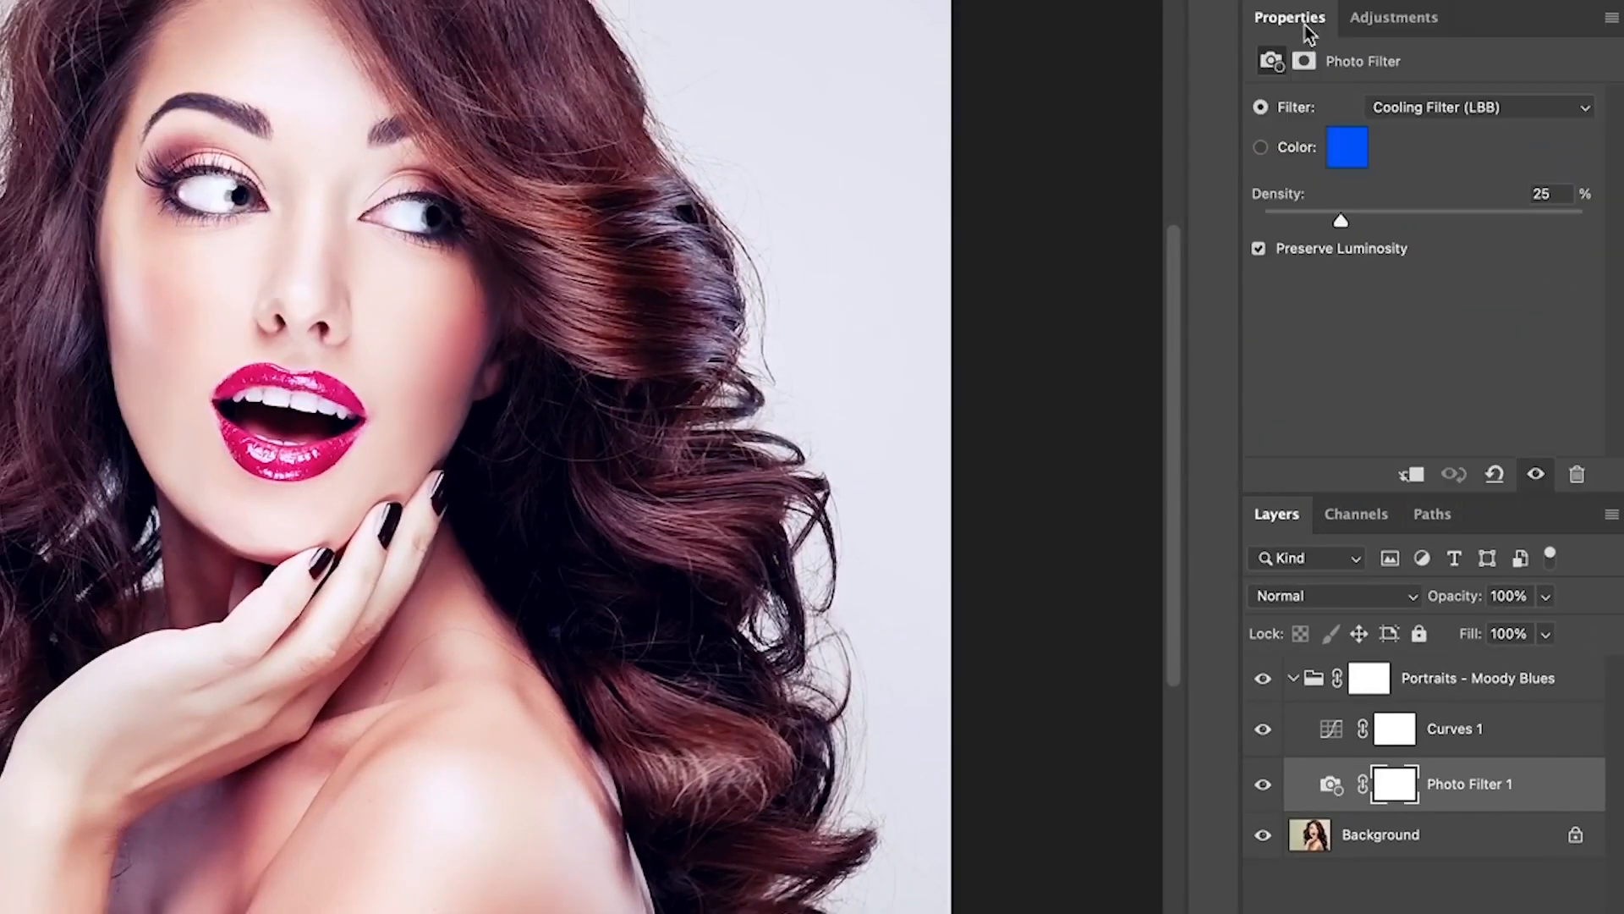
pyautogui.click(1332, 723)
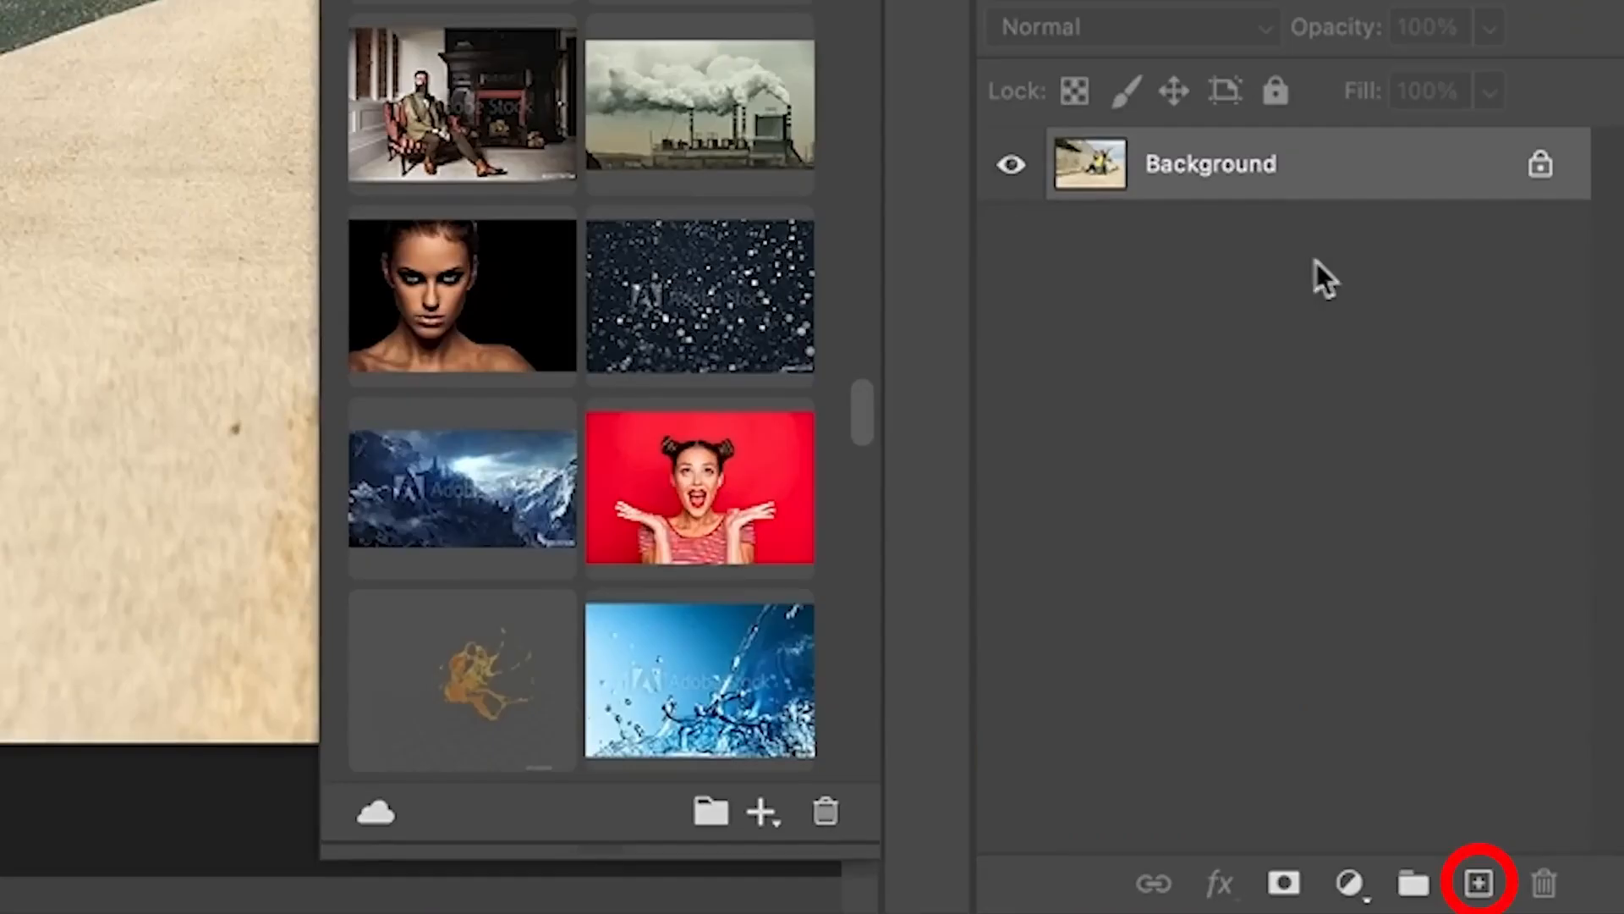
# Add a new layer above the skateboarder photo's background and set the Remove tool to sample all layers.
pyautogui.click(1479, 882)
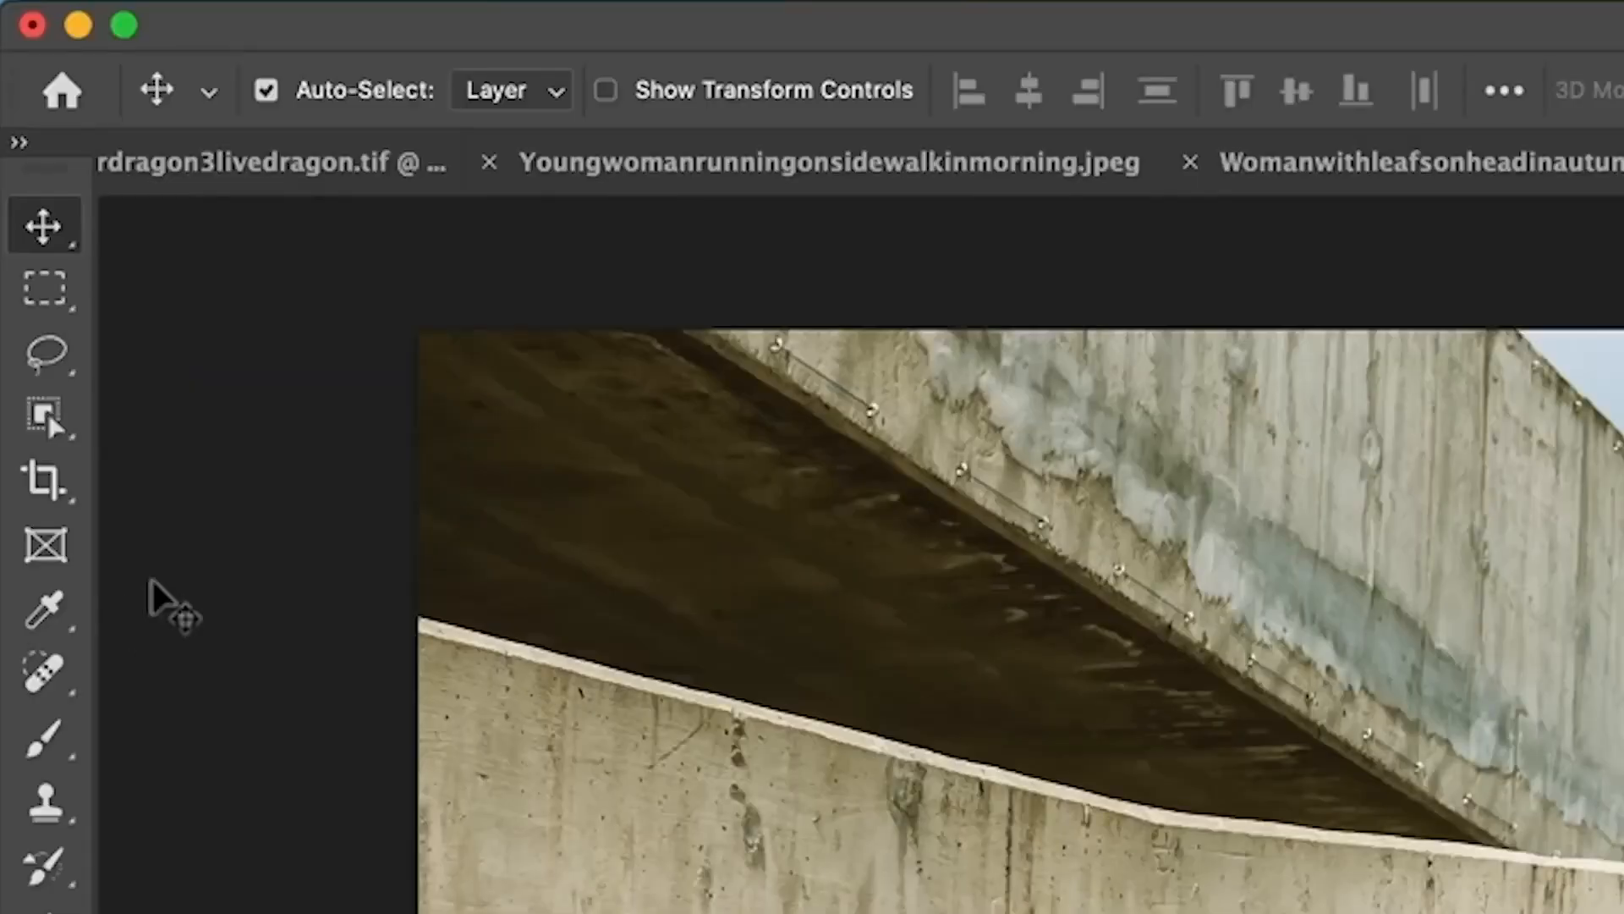
pyautogui.moveTo(37, 677); pyautogui.dragTo(207, 693)
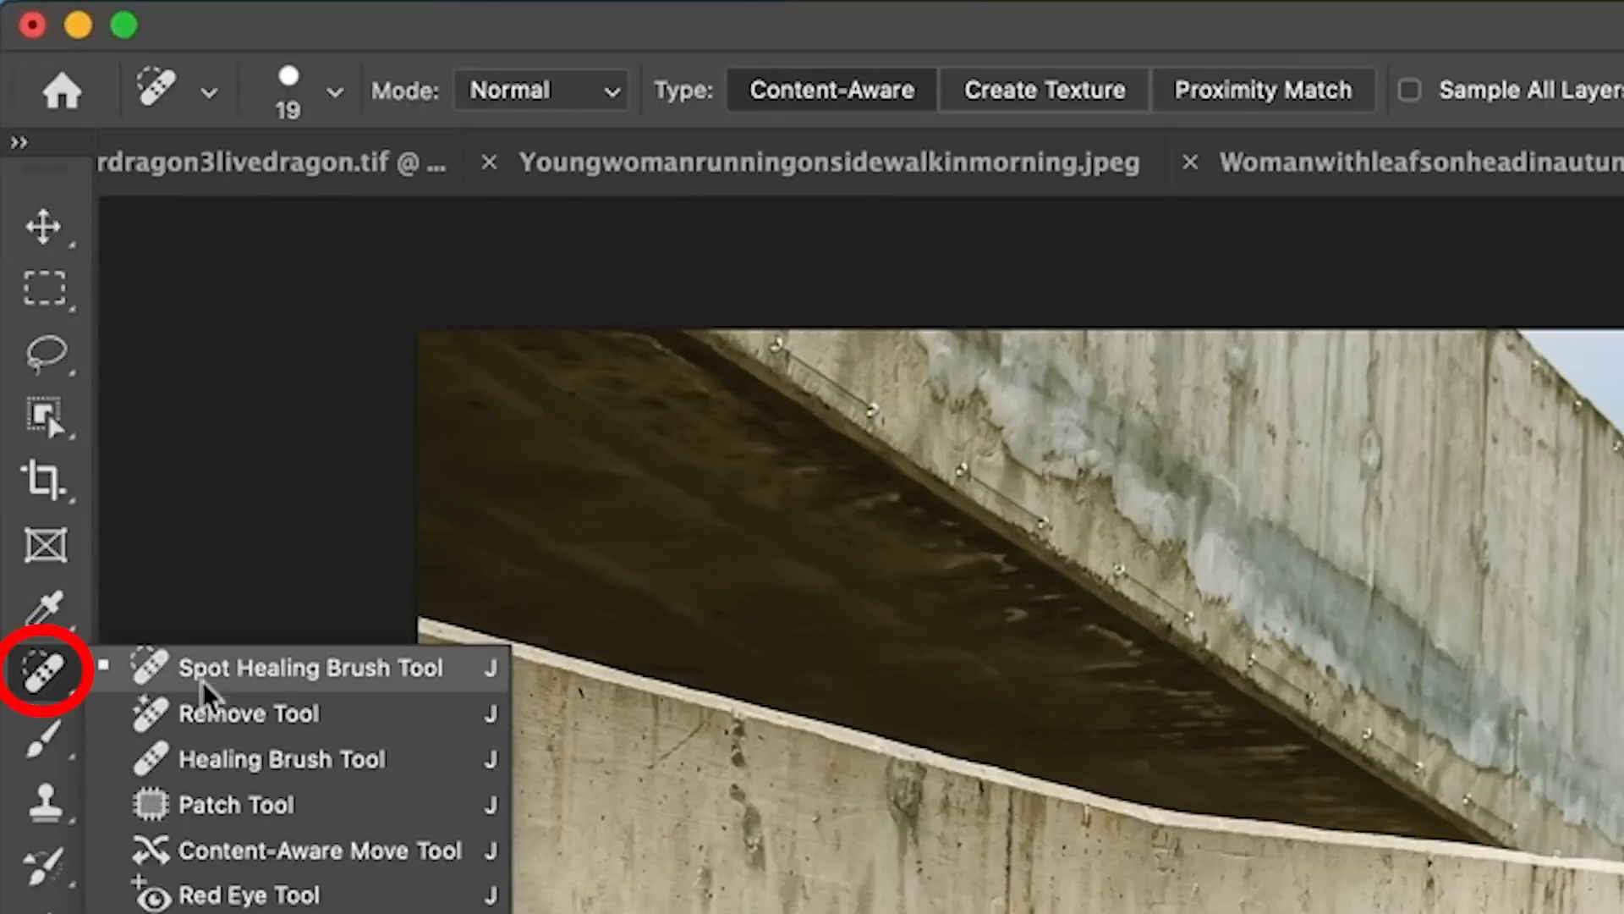
pyautogui.click(328, 717)
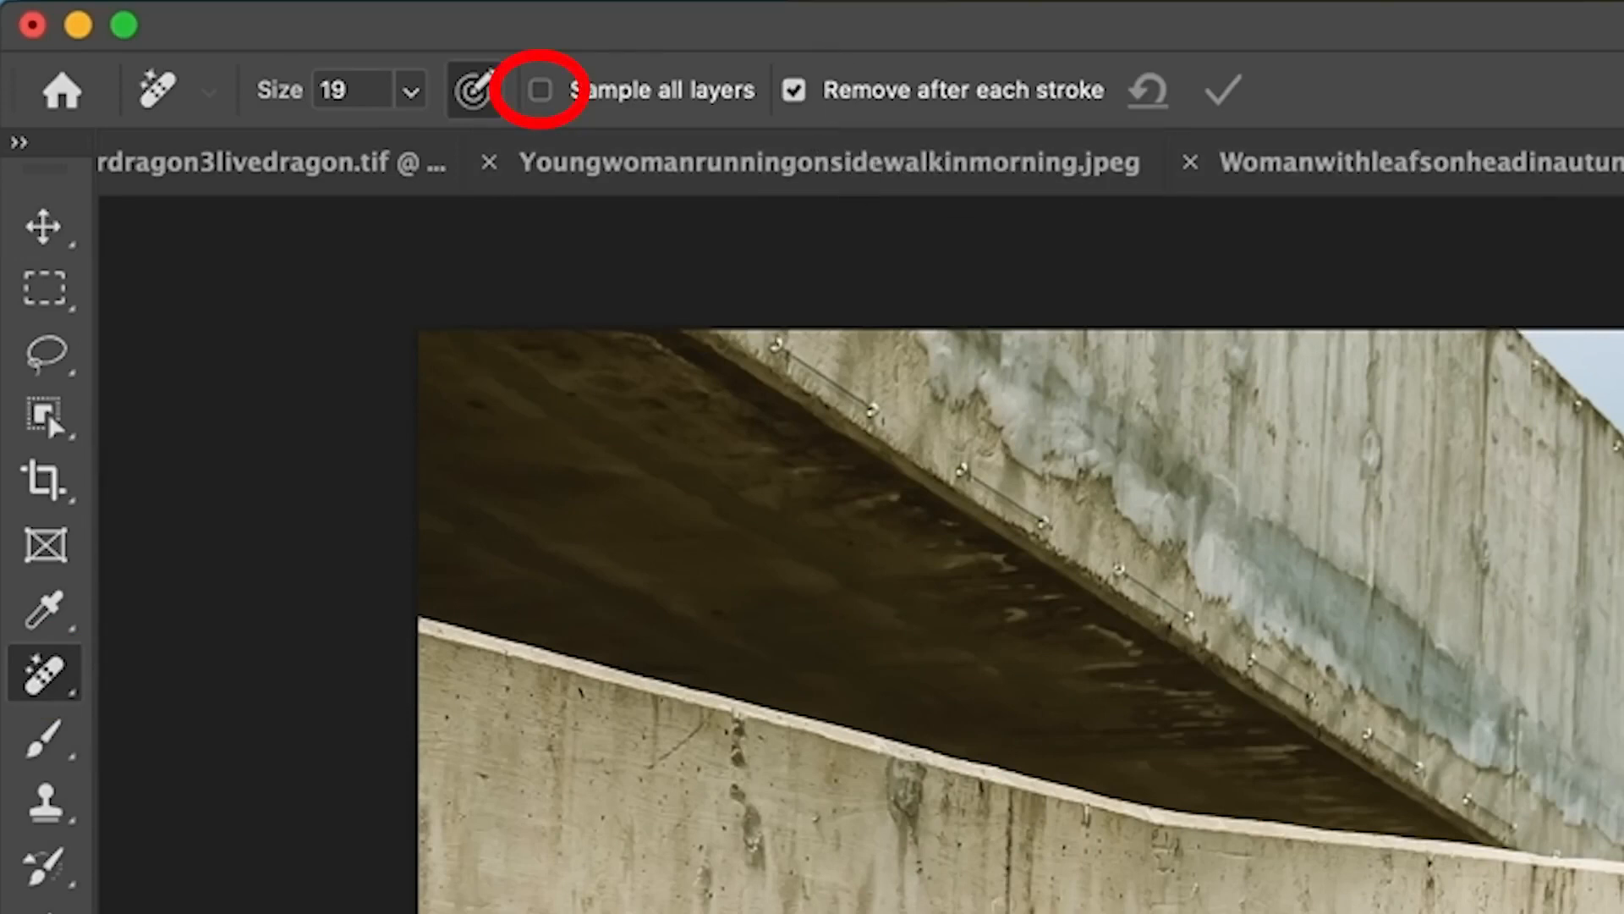
pyautogui.click(684, 95)
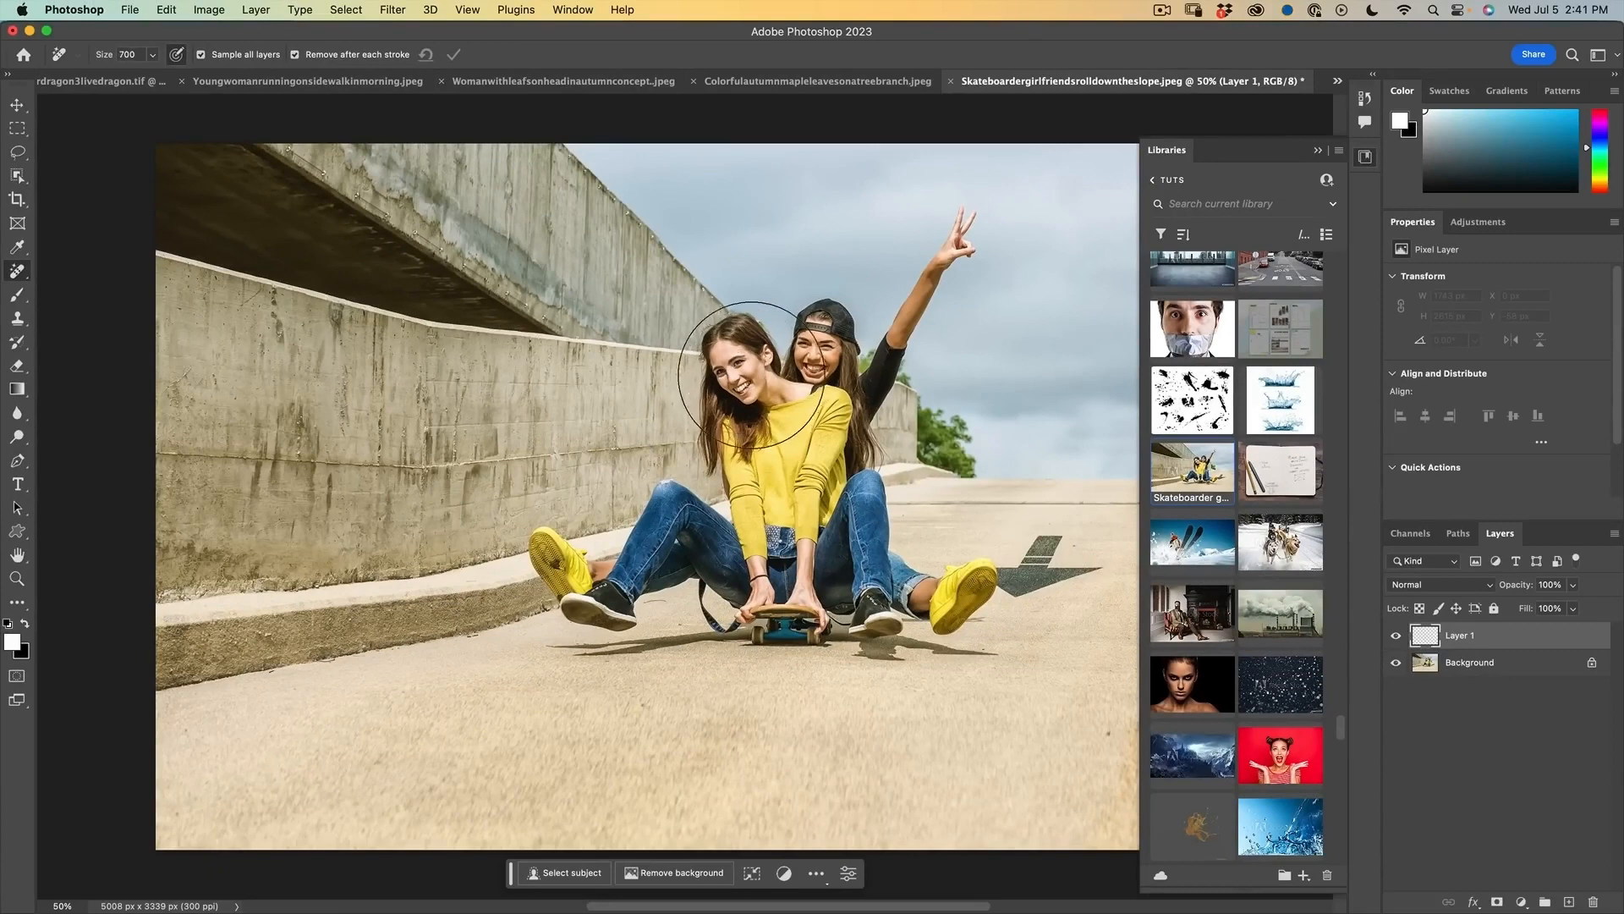
# Paint out the two women, the tree and the flaws at the end of the curb with the Remove tool at size 700.
pyautogui.moveTo(751, 375)
pyautogui.mouseDown()
pyautogui.moveTo(842, 360)
pyautogui.moveTo(944, 255)
pyautogui.moveTo(830, 519)
pyautogui.moveTo(776, 417)
pyautogui.moveTo(759, 451)
pyautogui.moveTo(776, 541)
pyautogui.moveTo(665, 534)
pyautogui.moveTo(633, 565)
pyautogui.moveTo(555, 569)
pyautogui.moveTo(756, 545)
pyautogui.moveTo(940, 594)
pyautogui.moveTo(905, 595)
pyautogui.moveTo(1053, 569)
pyautogui.mouseUp()
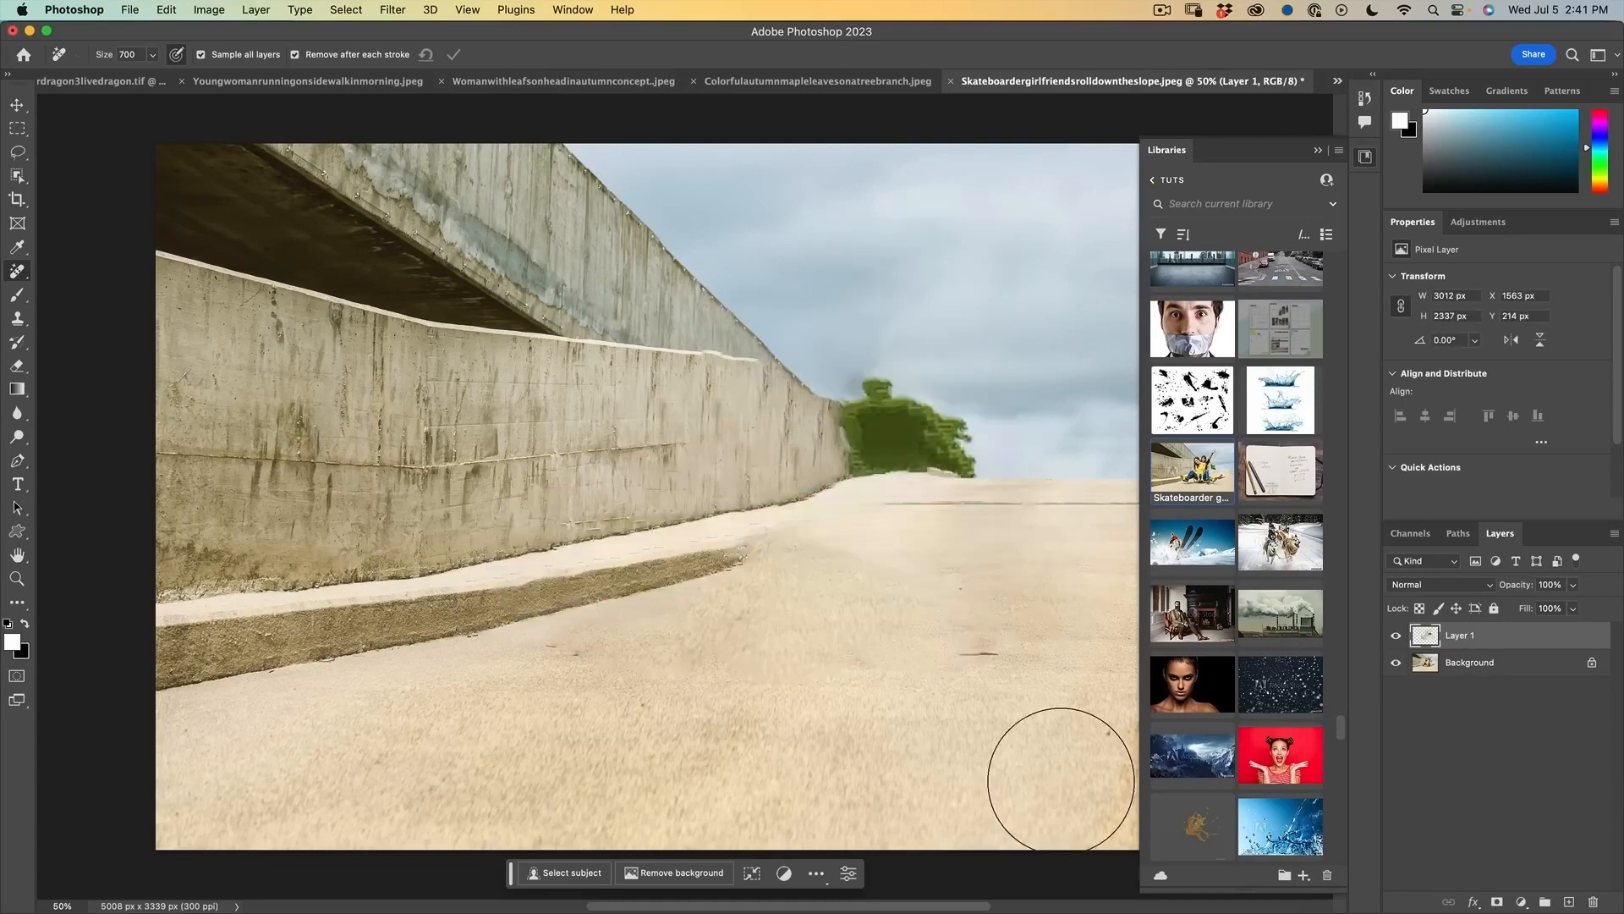
pyautogui.moveTo(961, 434); pyautogui.dragTo(893, 419)
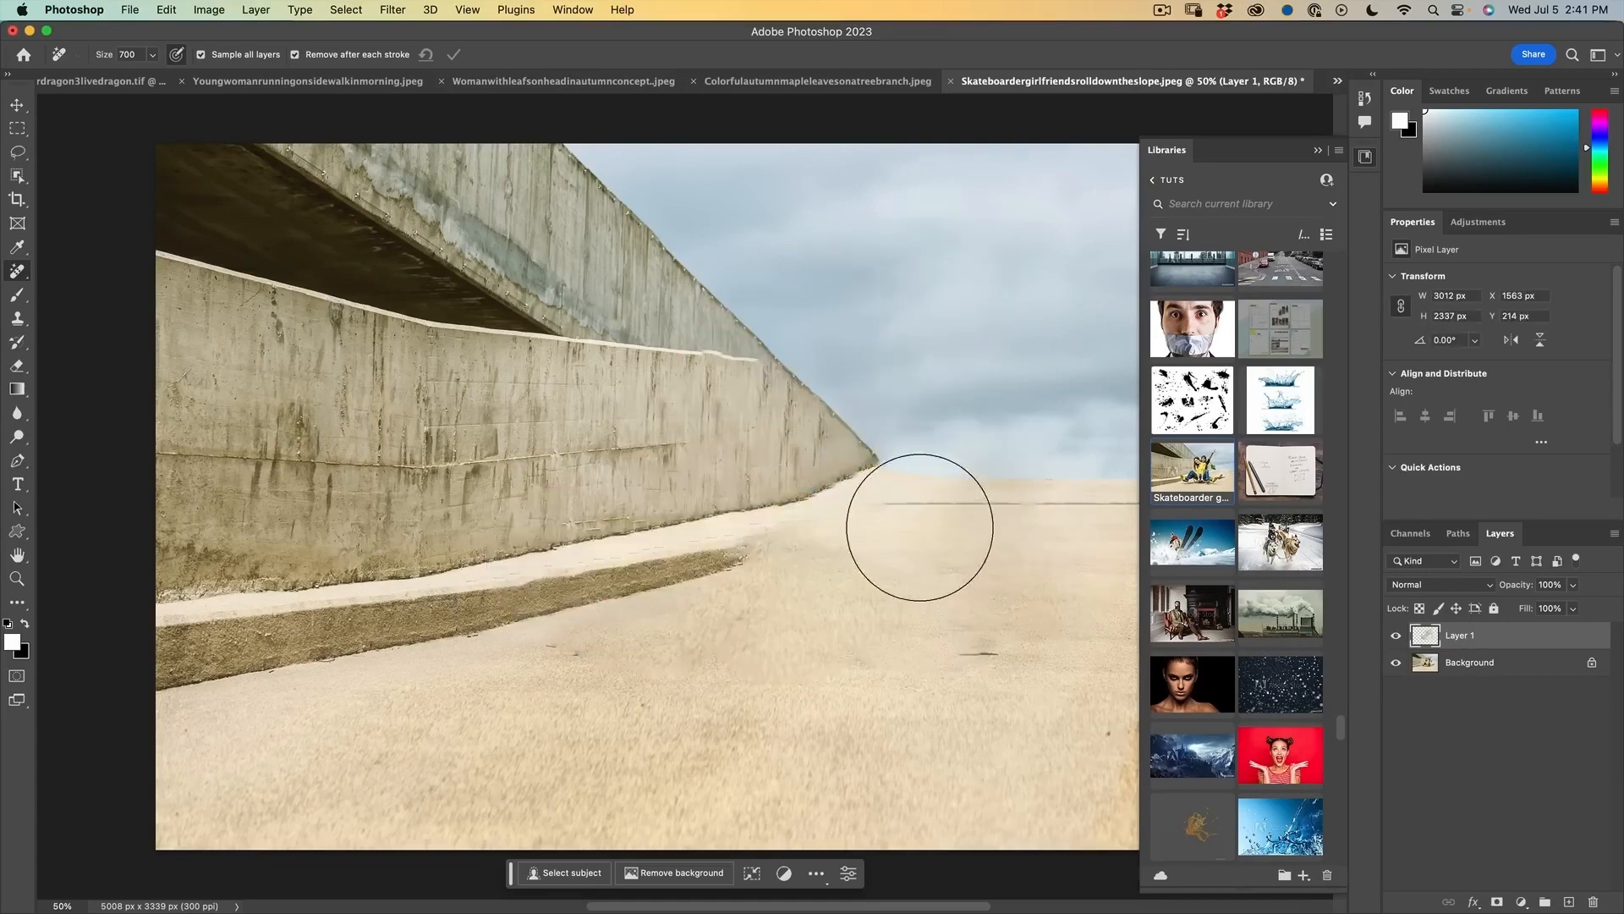
pyautogui.moveTo(925, 519)
pyautogui.mouseDown()
pyautogui.moveTo(854, 508)
pyautogui.moveTo(736, 559)
pyautogui.mouseUp()
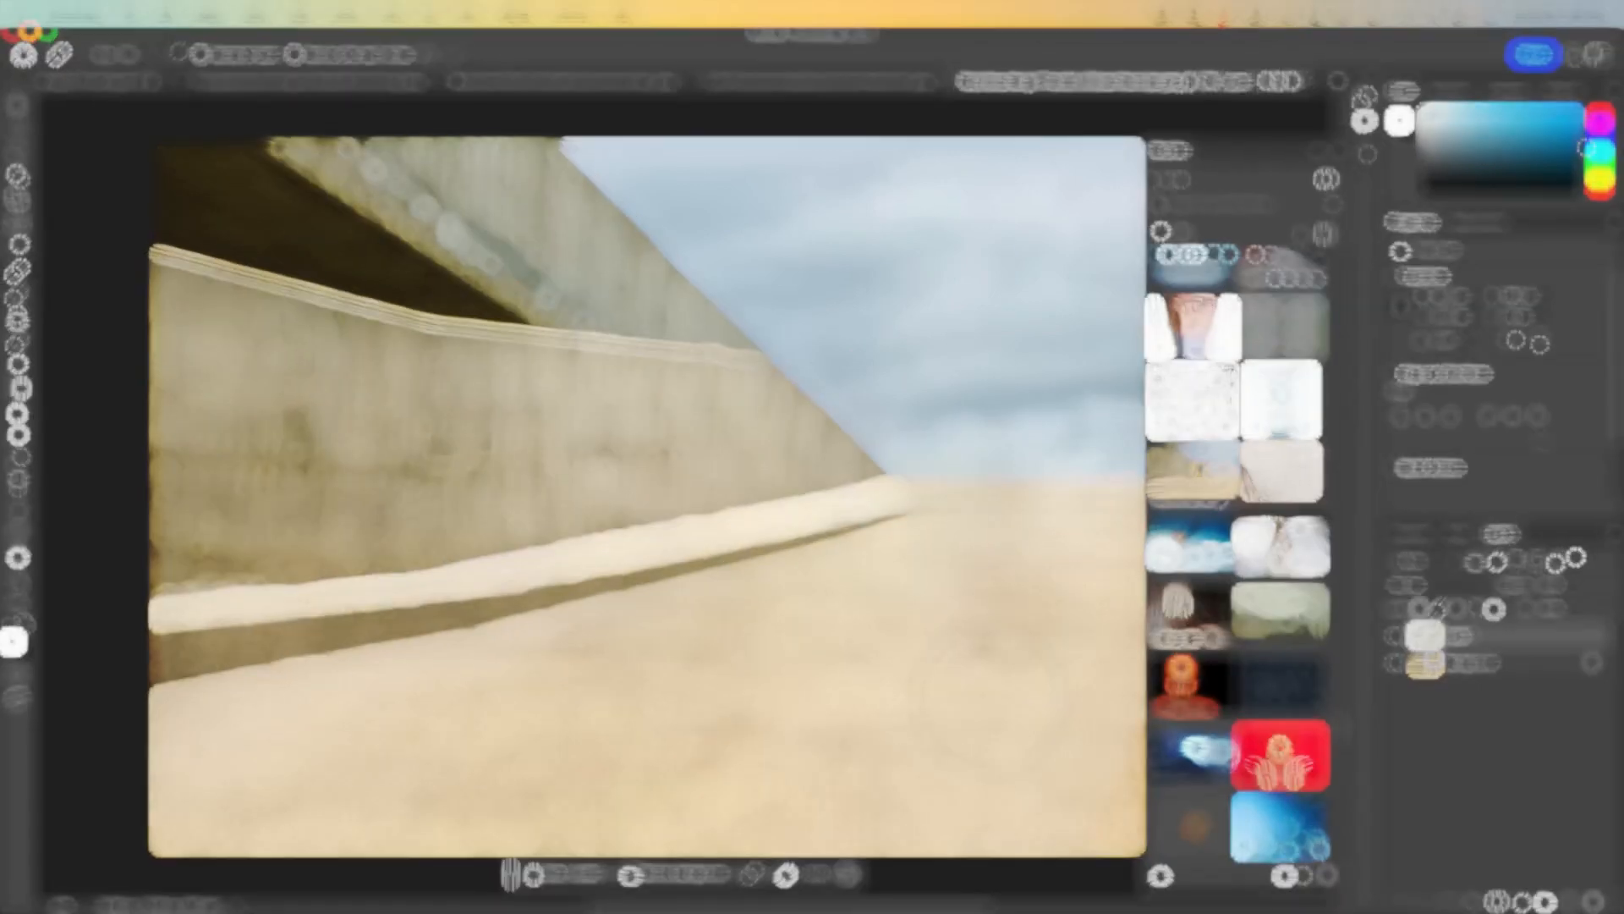
# Show the Contextual Task Bar and use it to select the subject of the skateboarder photo.
pyautogui.click(573, 16)
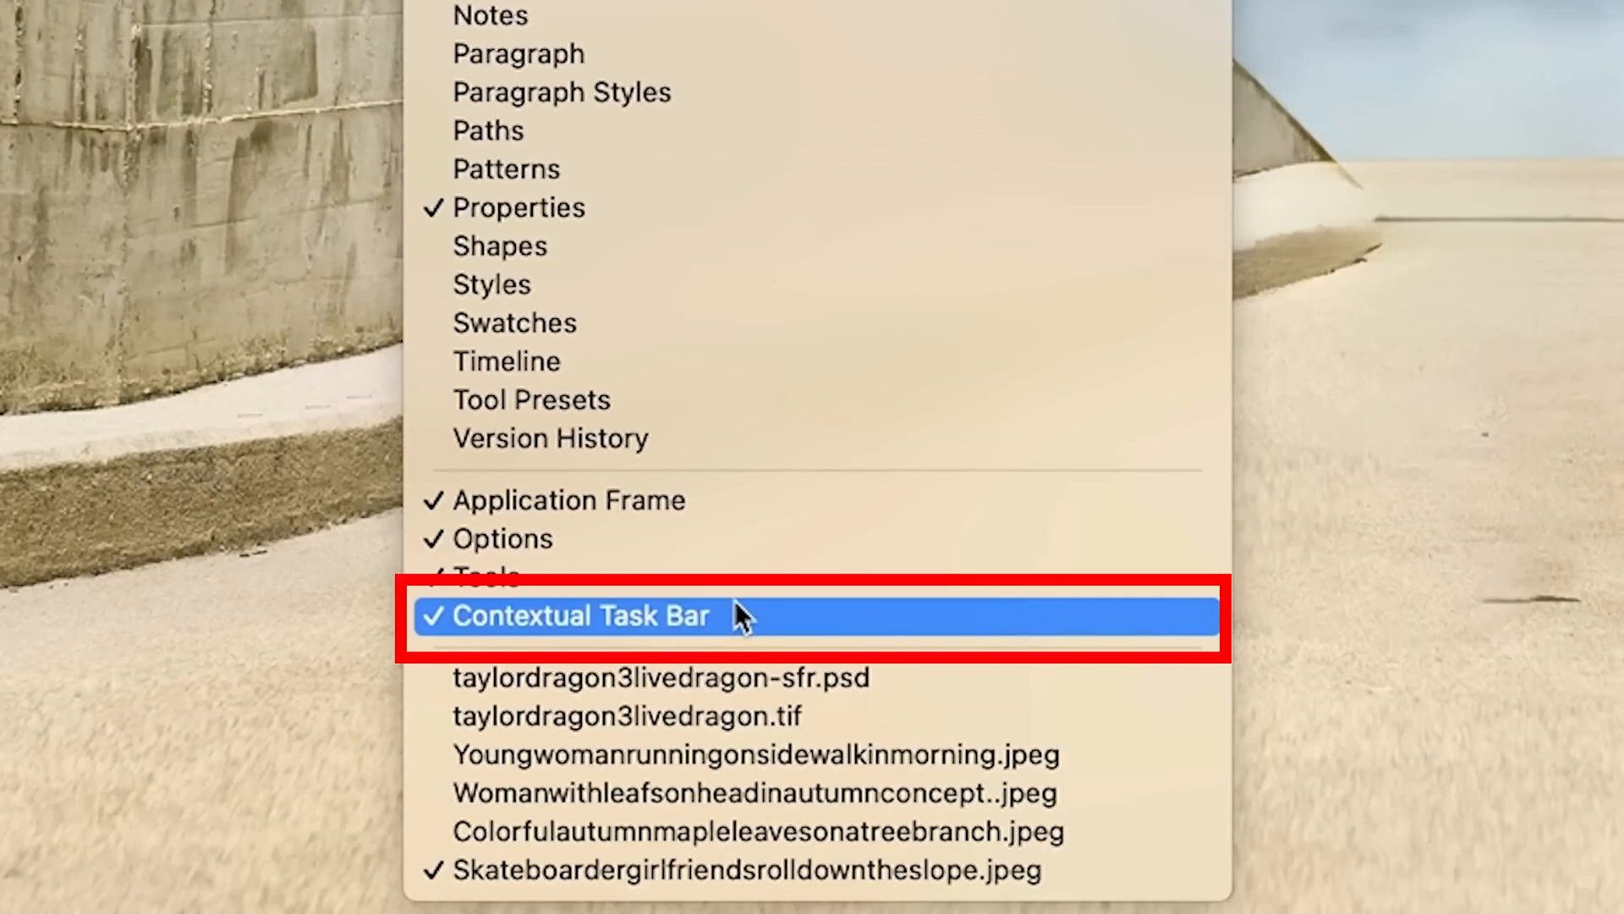
pyautogui.click(735, 604)
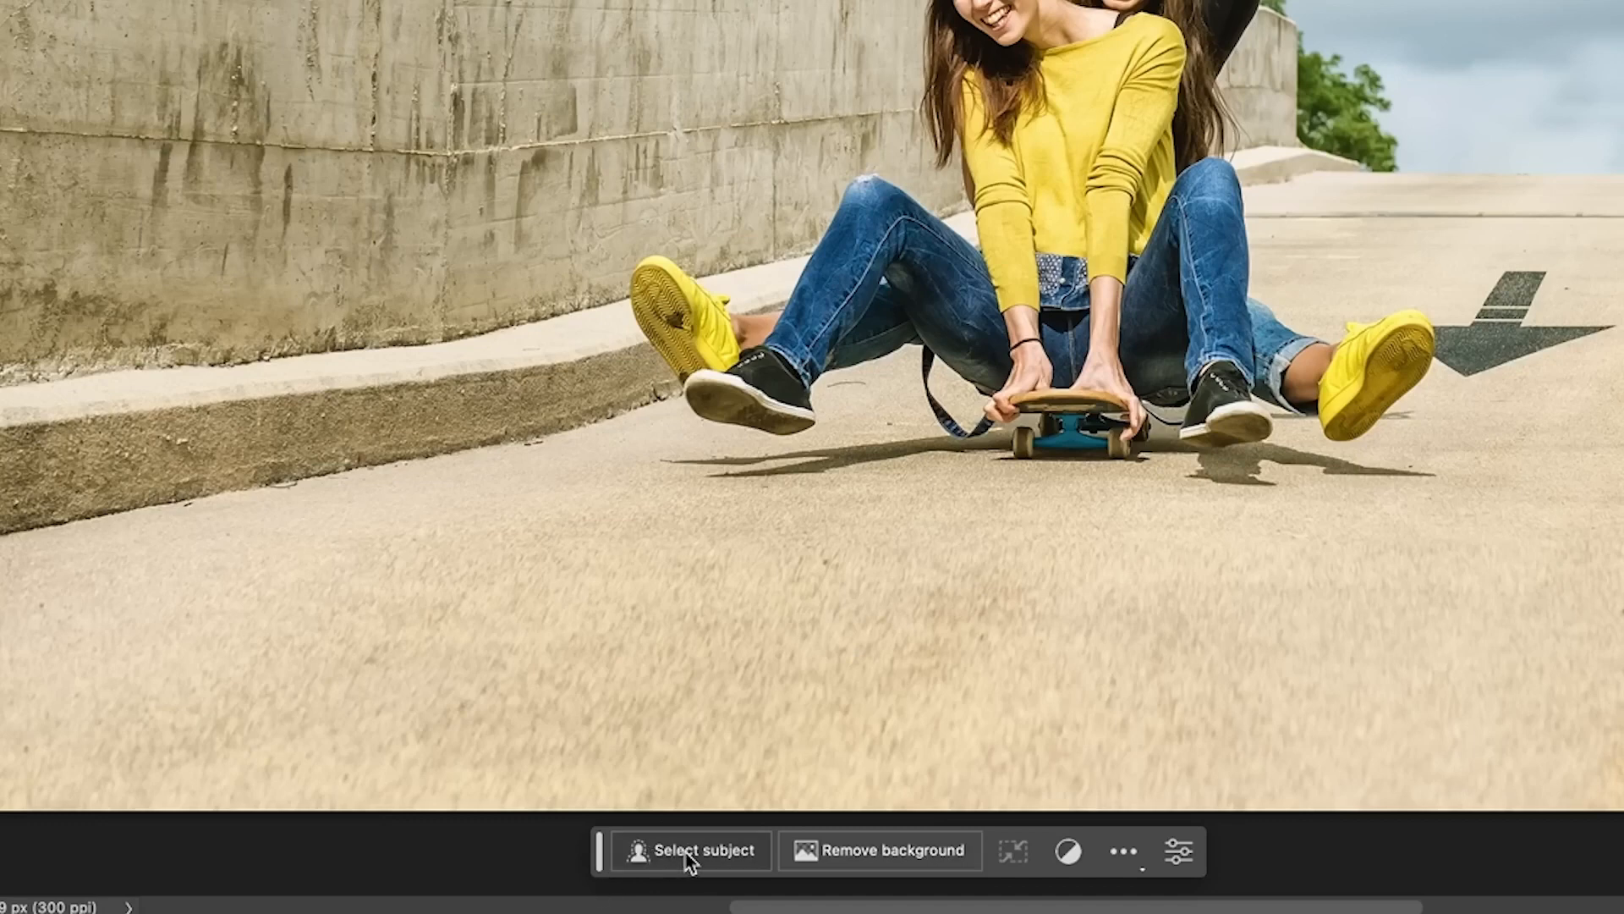
pyautogui.click(687, 856)
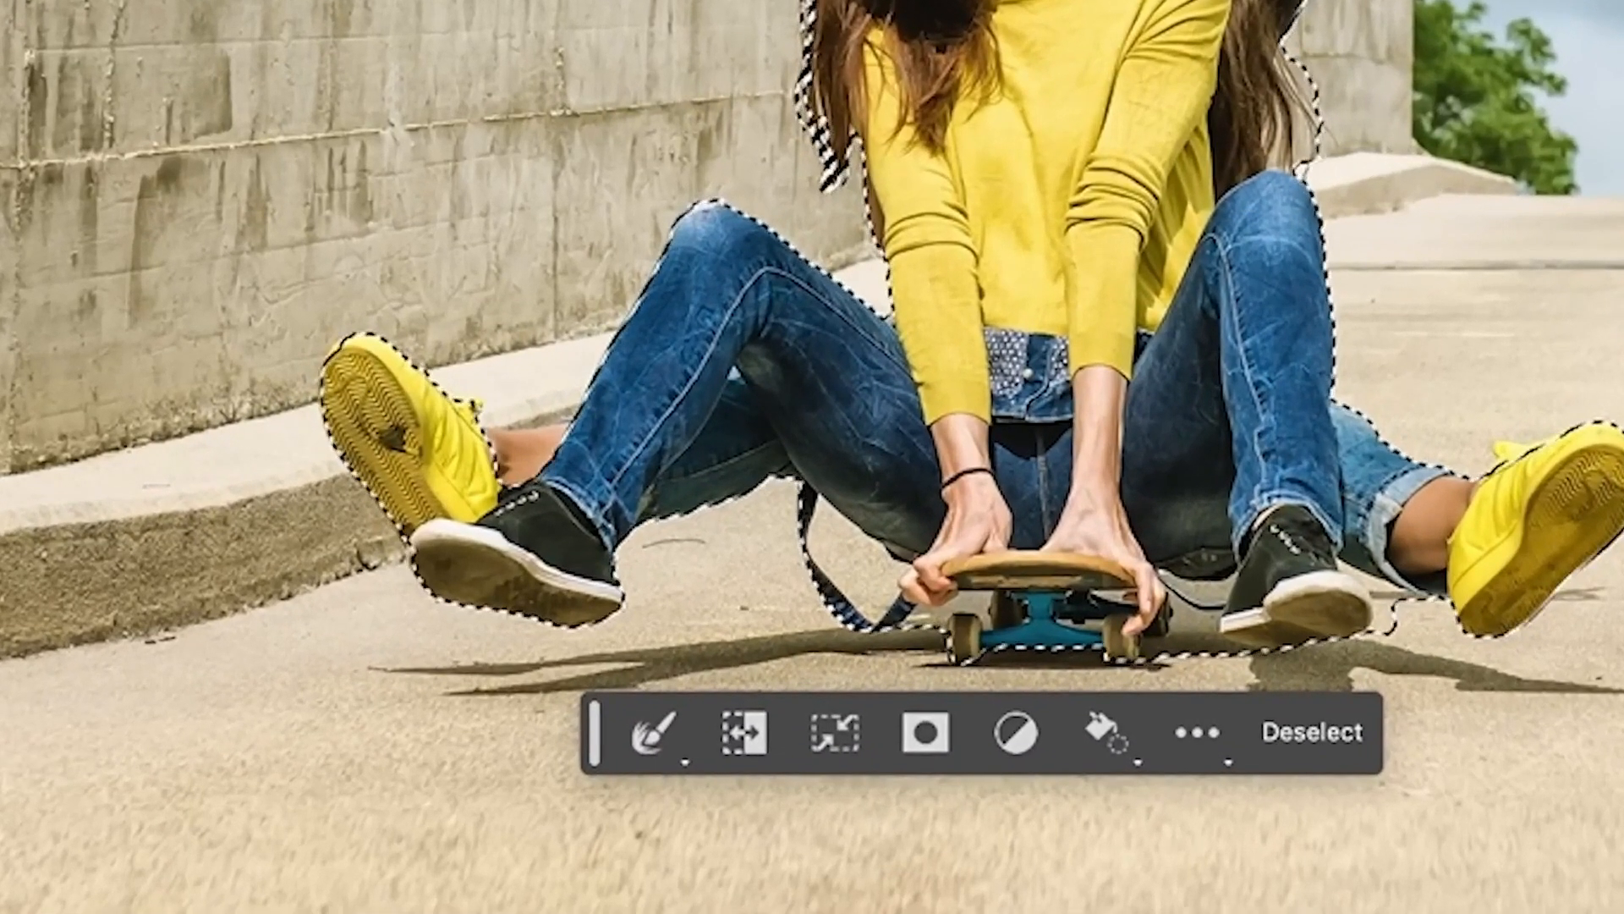
# Try to transform the selected women, and invert the selection so that it covers the background around them.
pyautogui.click(1105, 733)
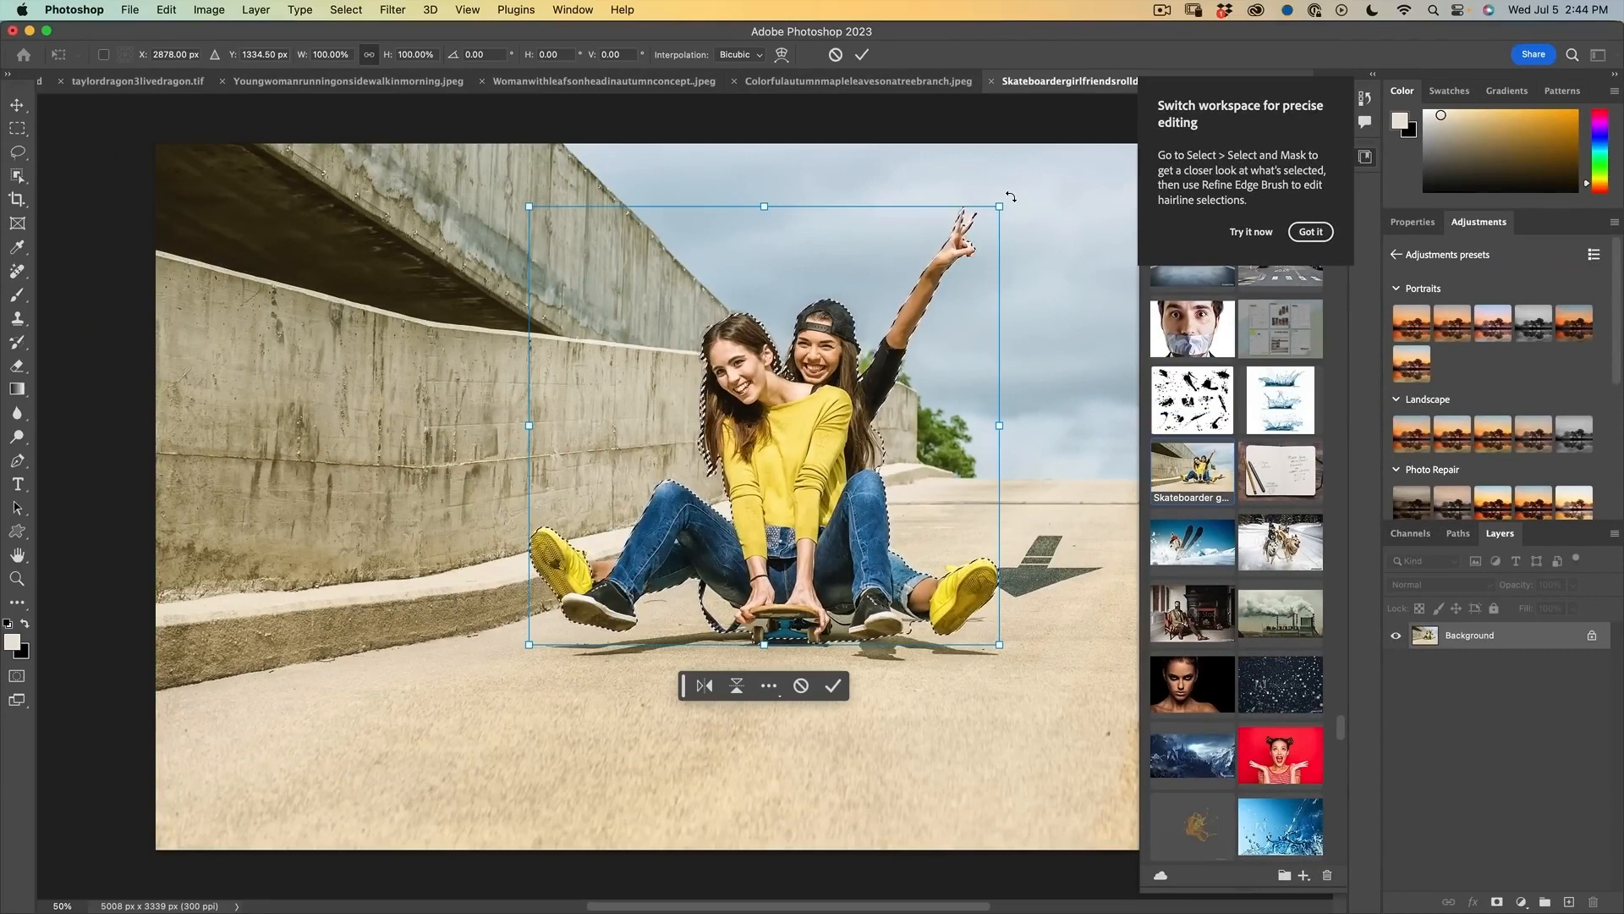
pyautogui.moveTo(1011, 197); pyautogui.dragTo(1172, 419)
pyautogui.press('Escape')
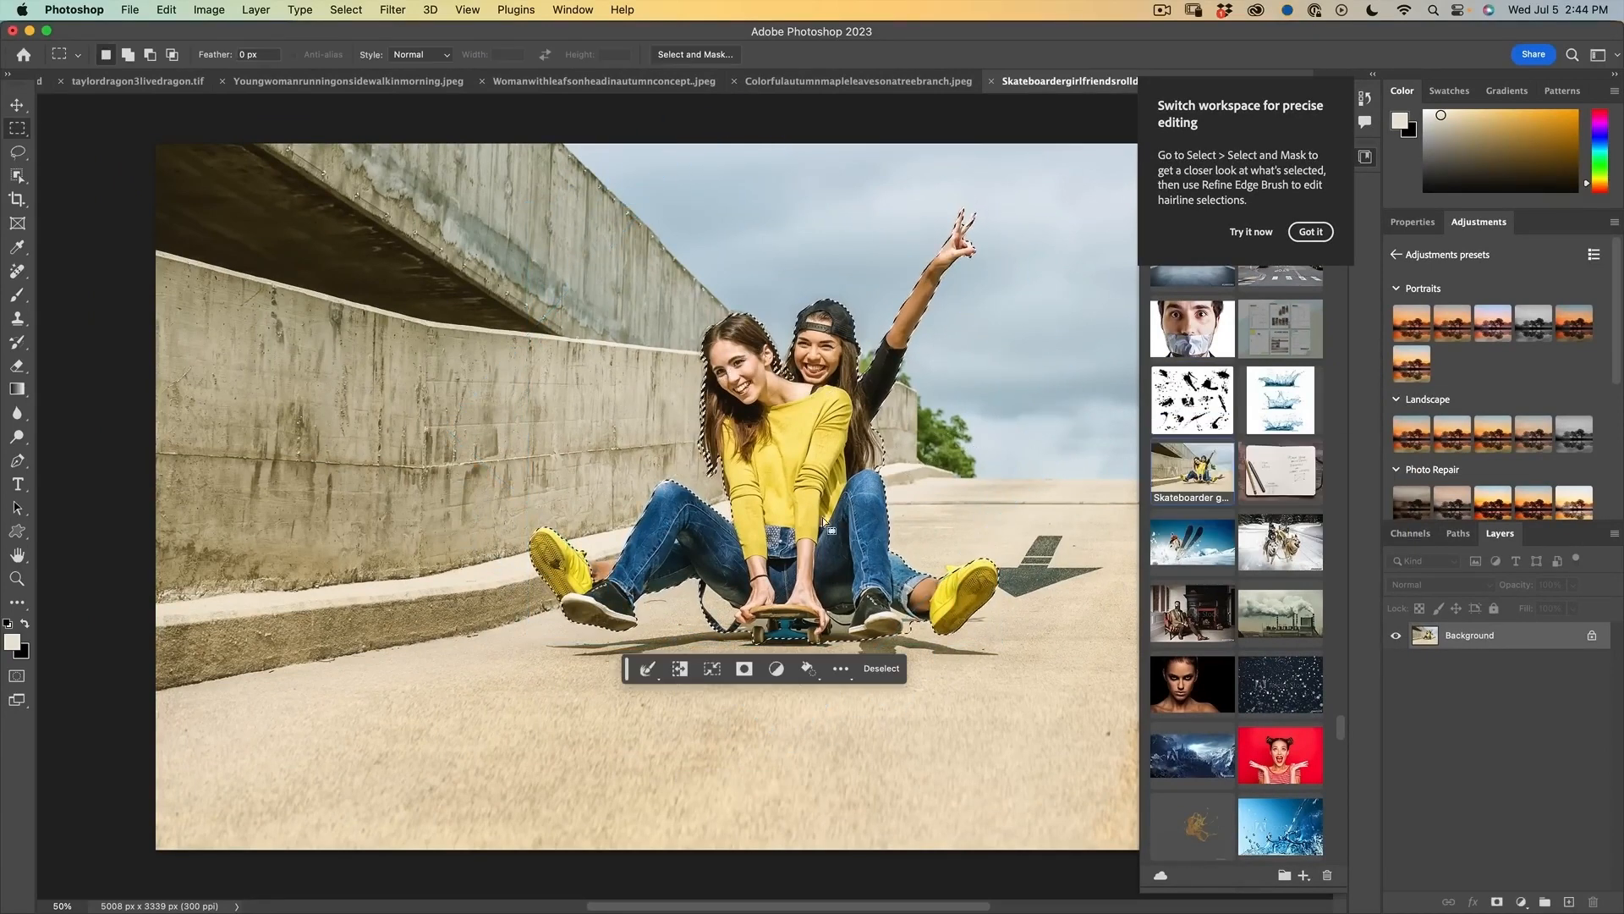
pyautogui.click(676, 674)
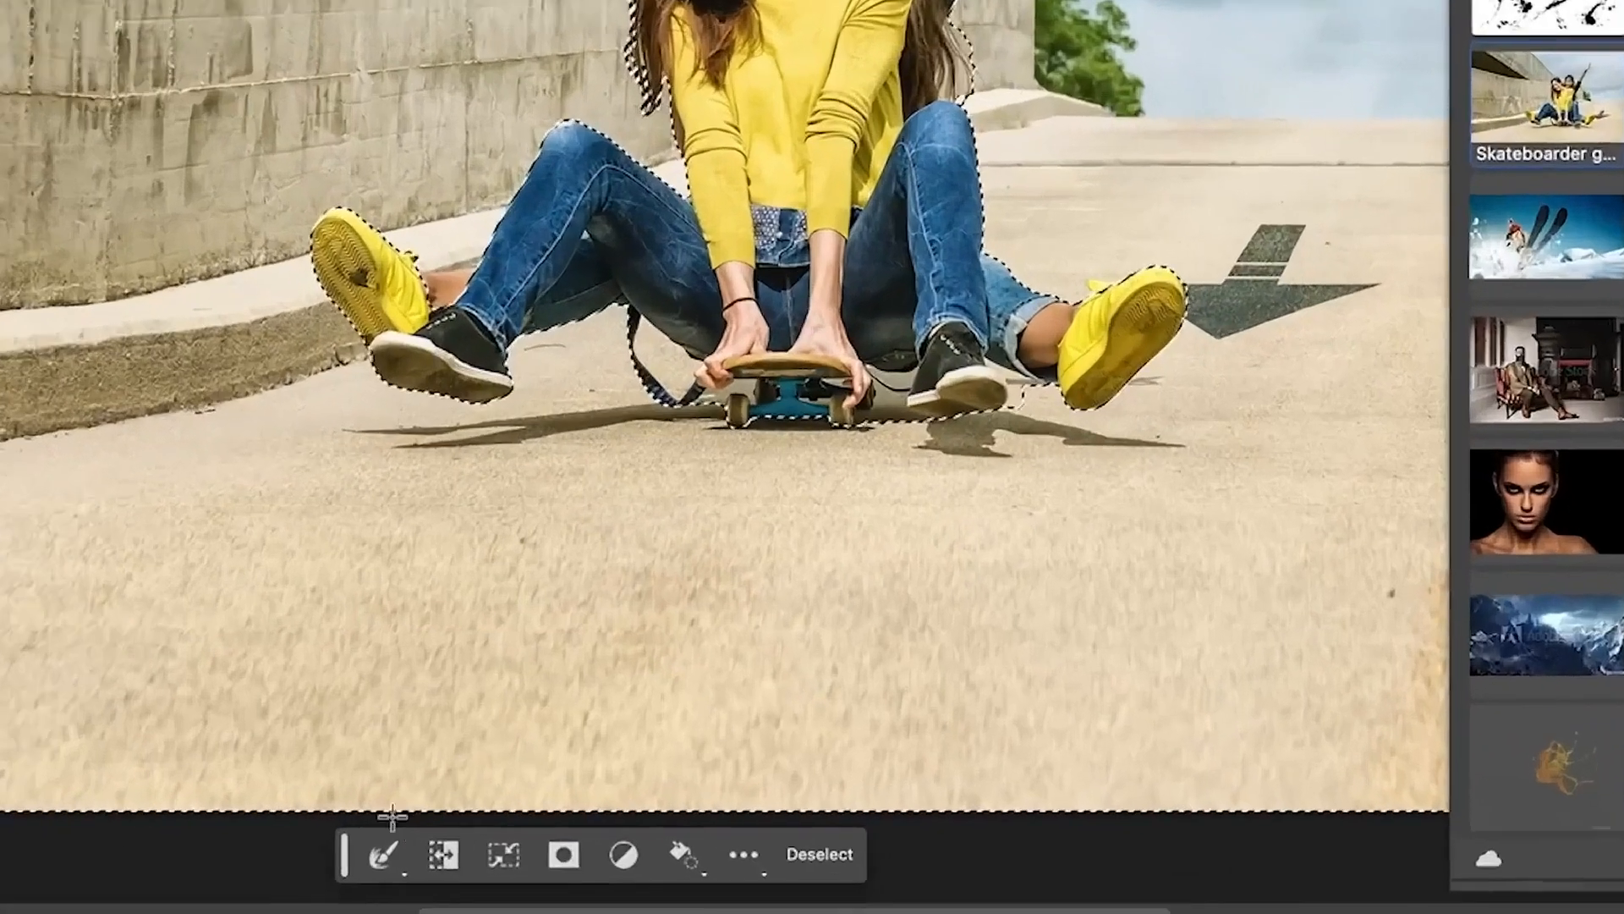
pyautogui.click(569, 874)
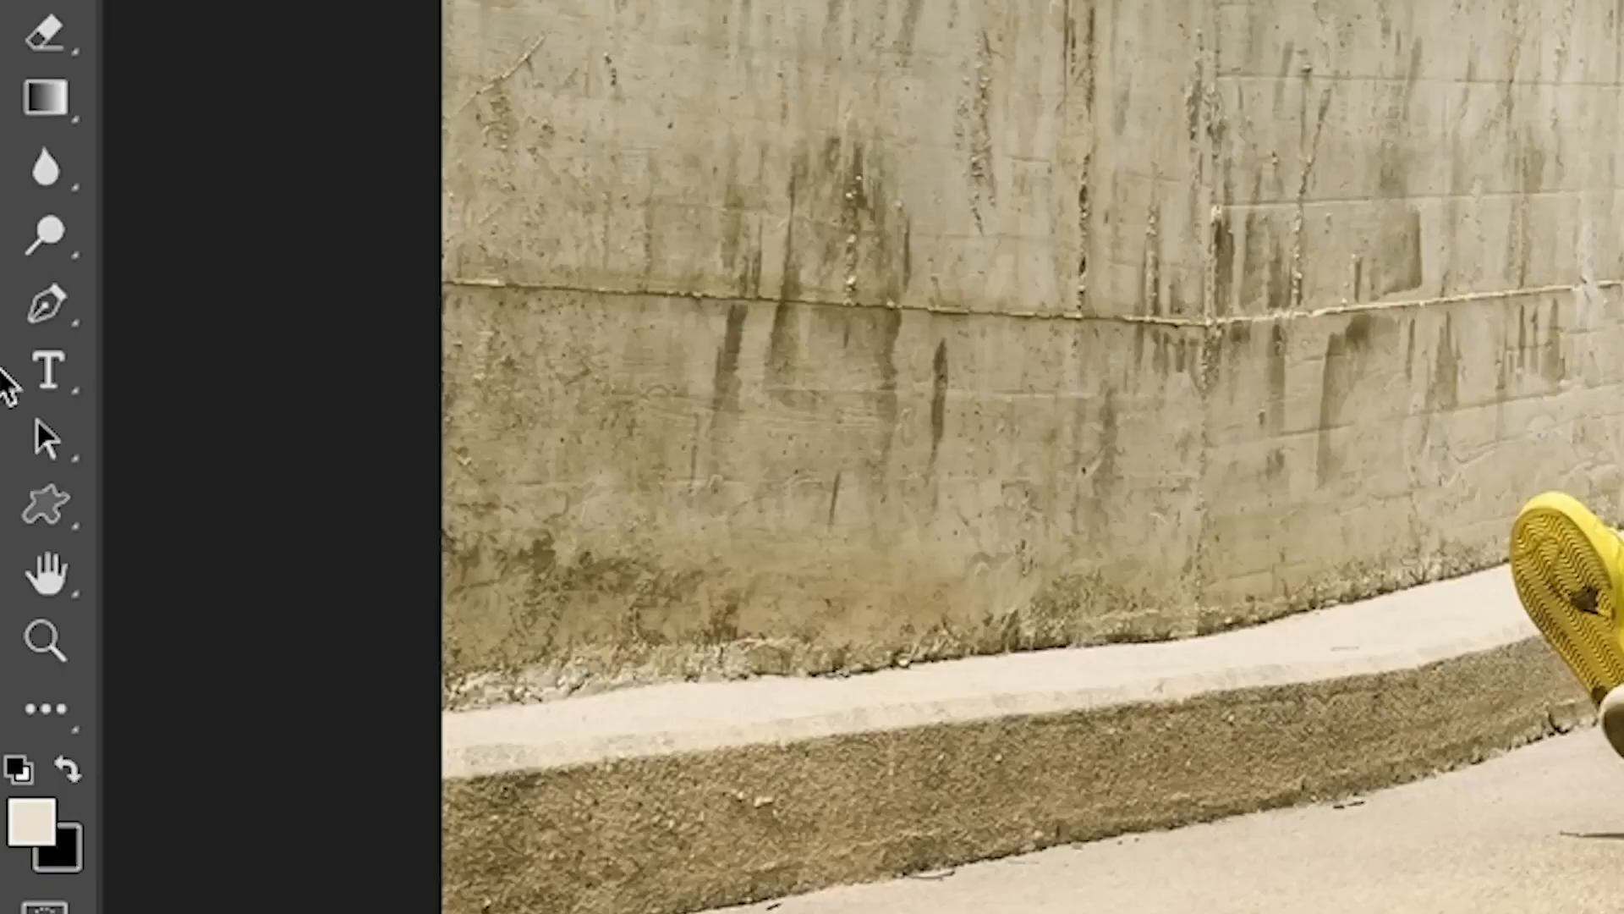
# Place the placeholder text "Lorem Ipsum" on the concrete wall and set its size to 65 pt.
pyautogui.click(1122, 316)
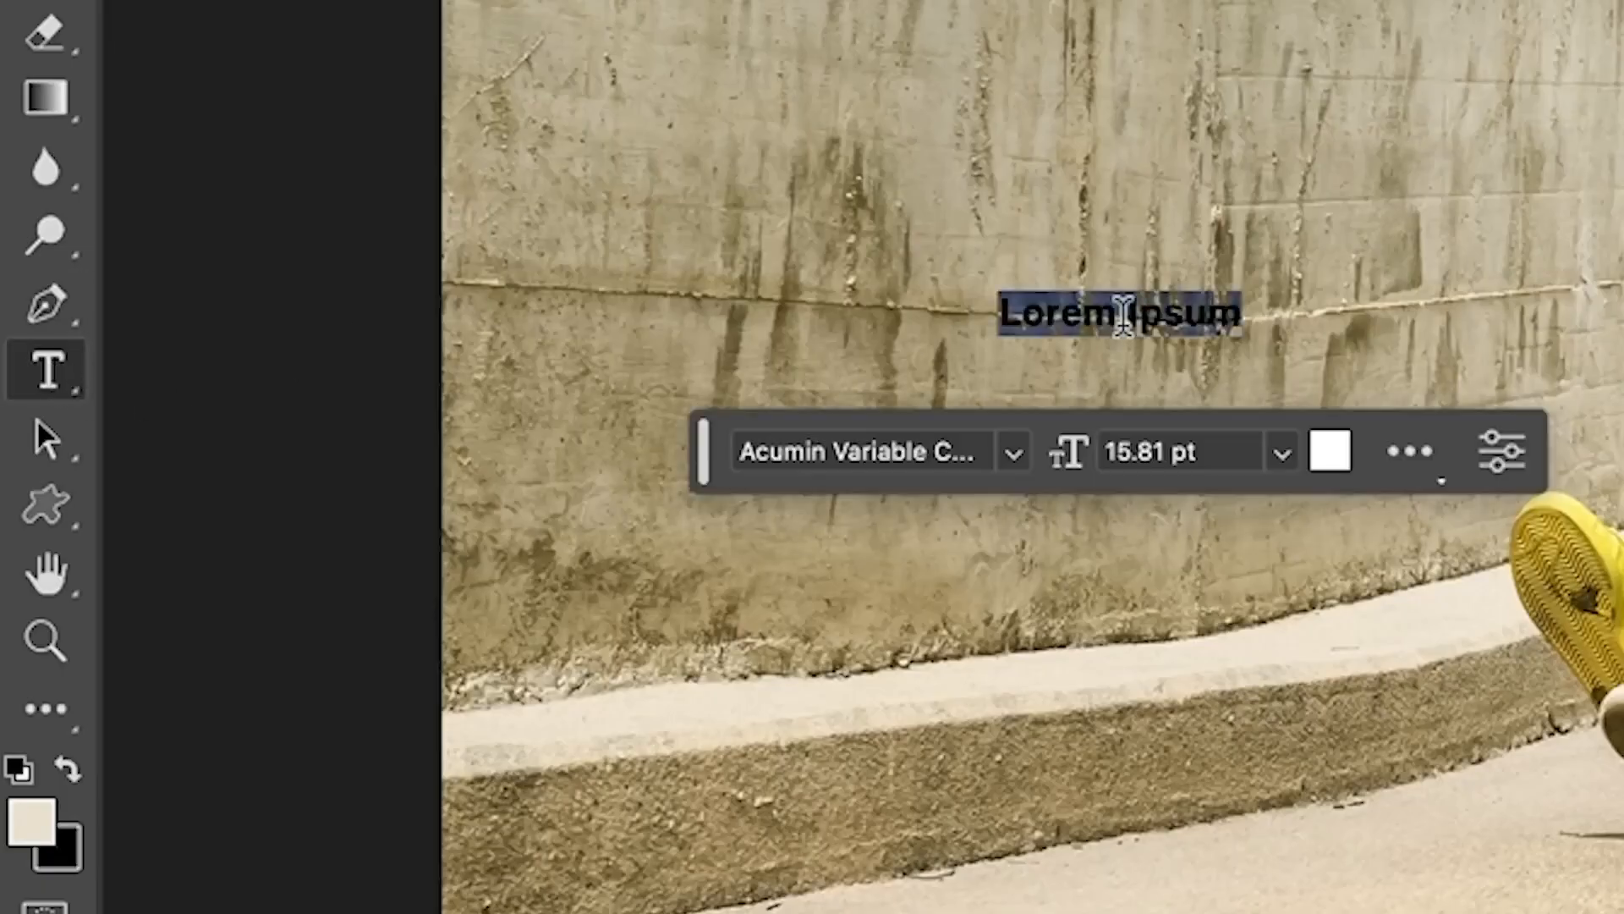
pyautogui.click(1016, 455)
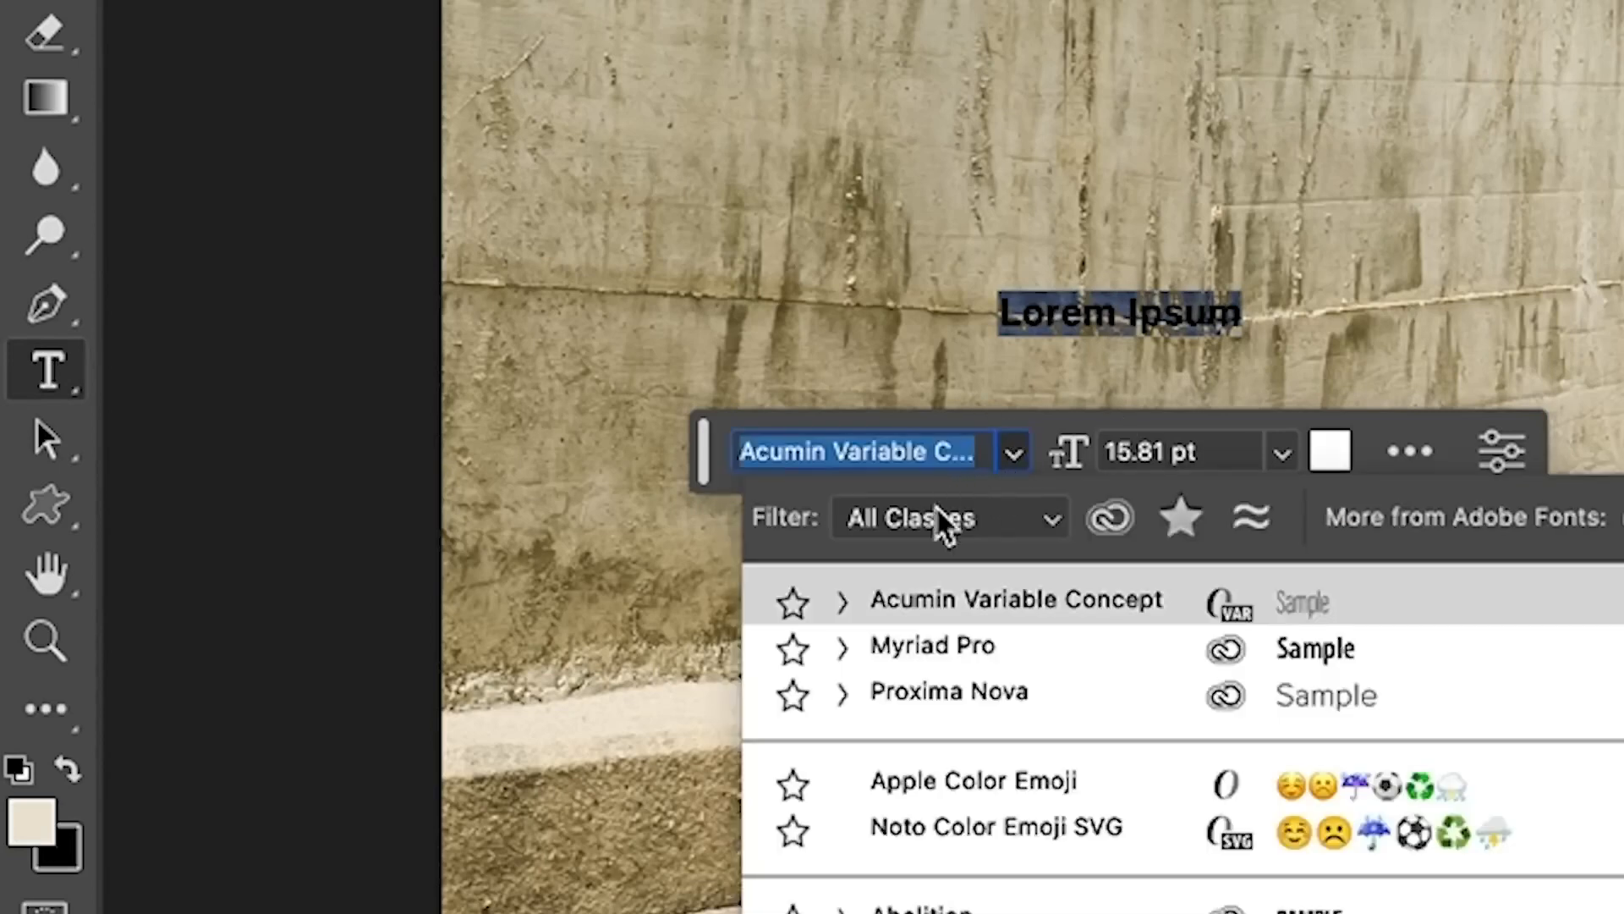
pyautogui.press('Escape')
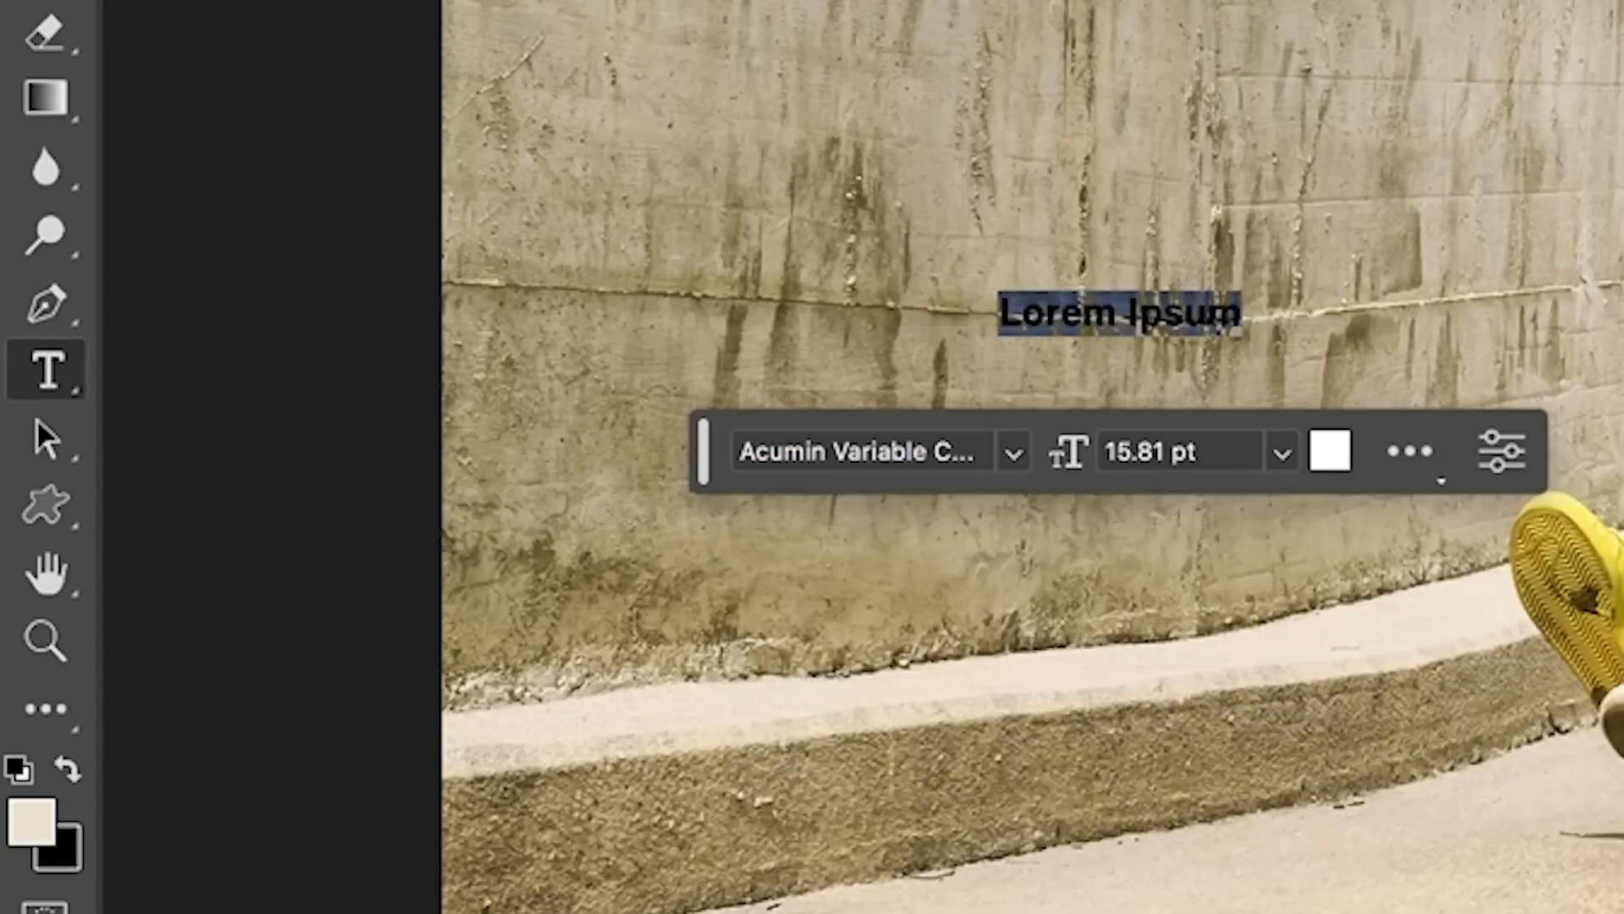
pyautogui.click(1283, 455)
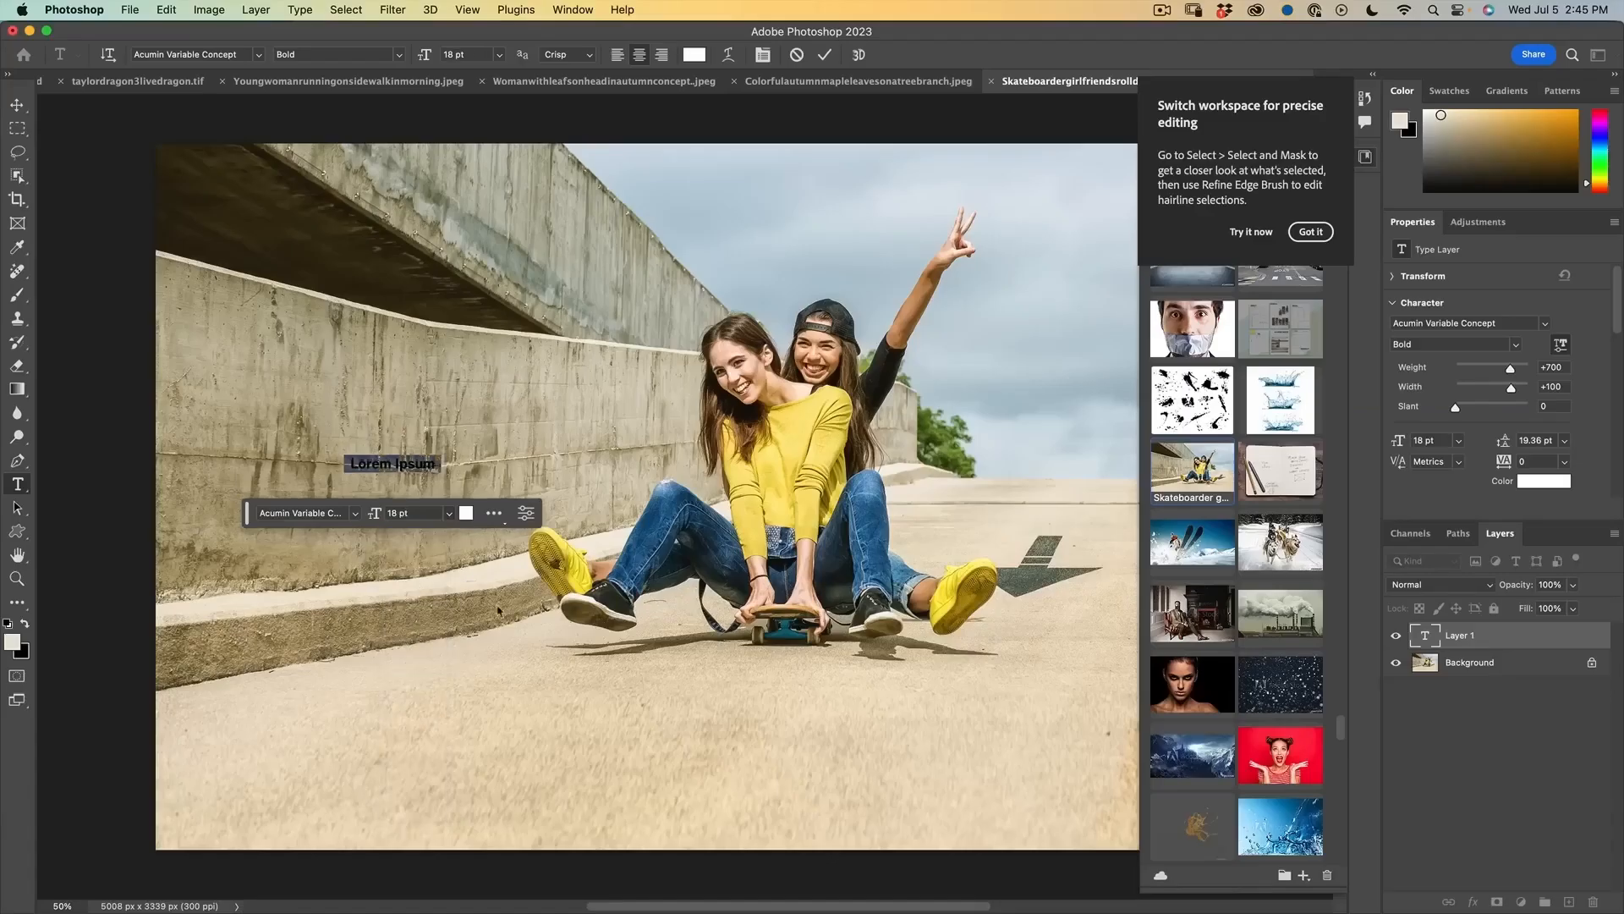
pyautogui.moveTo(1070, 452); pyautogui.dragTo(1184, 455)
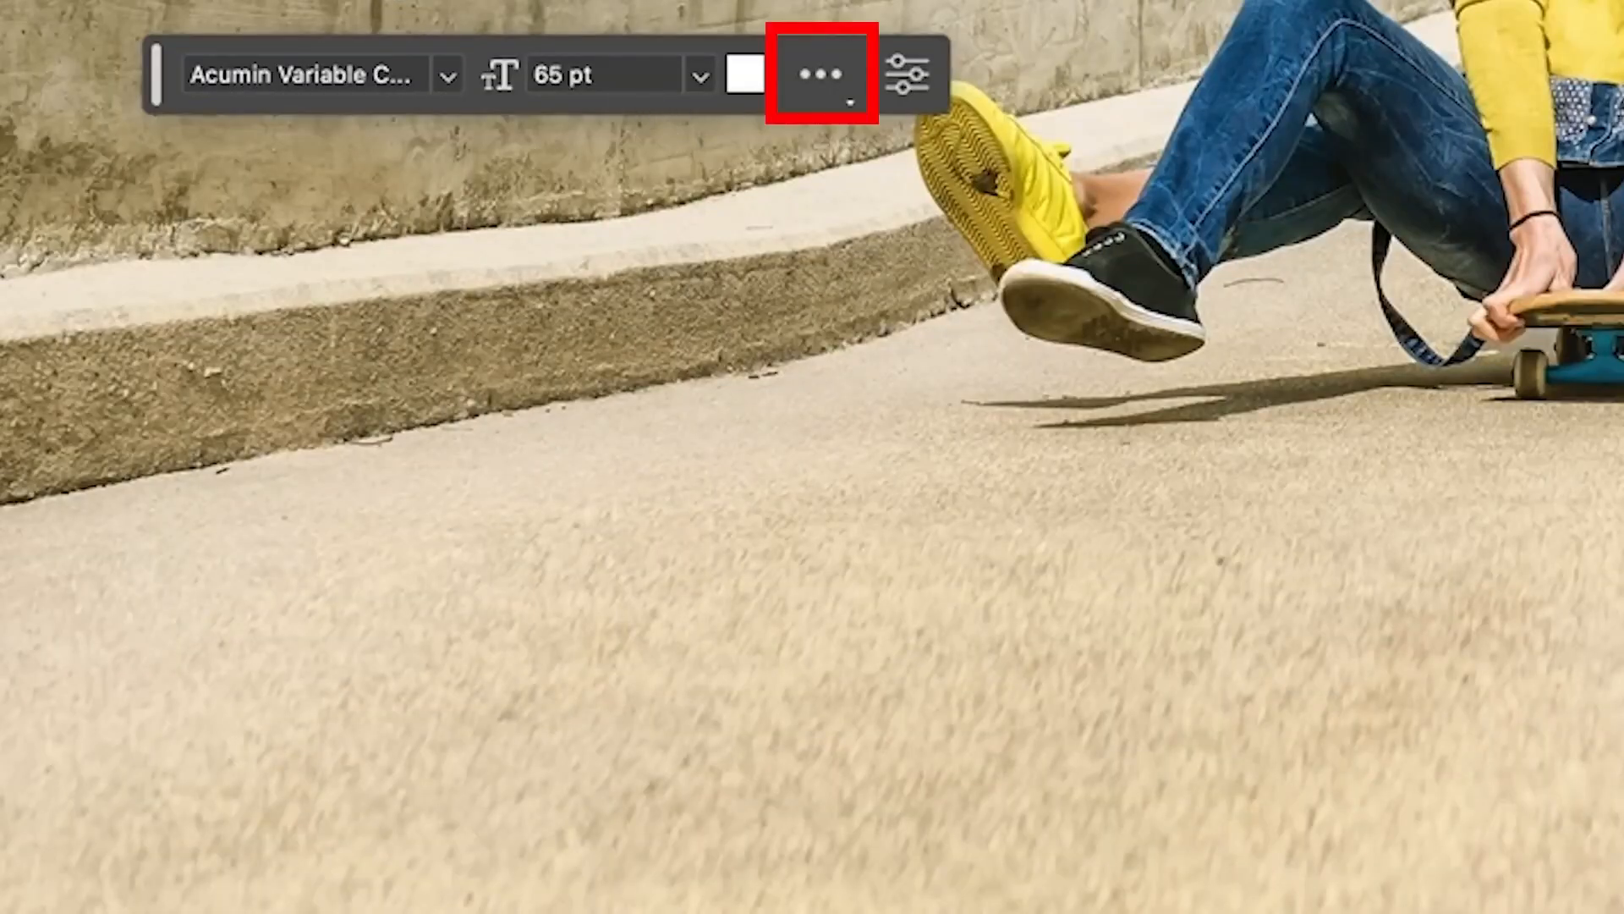
# Pin the Contextual Task Bar's position and place the bar below the photo.
pyautogui.click(815, 72)
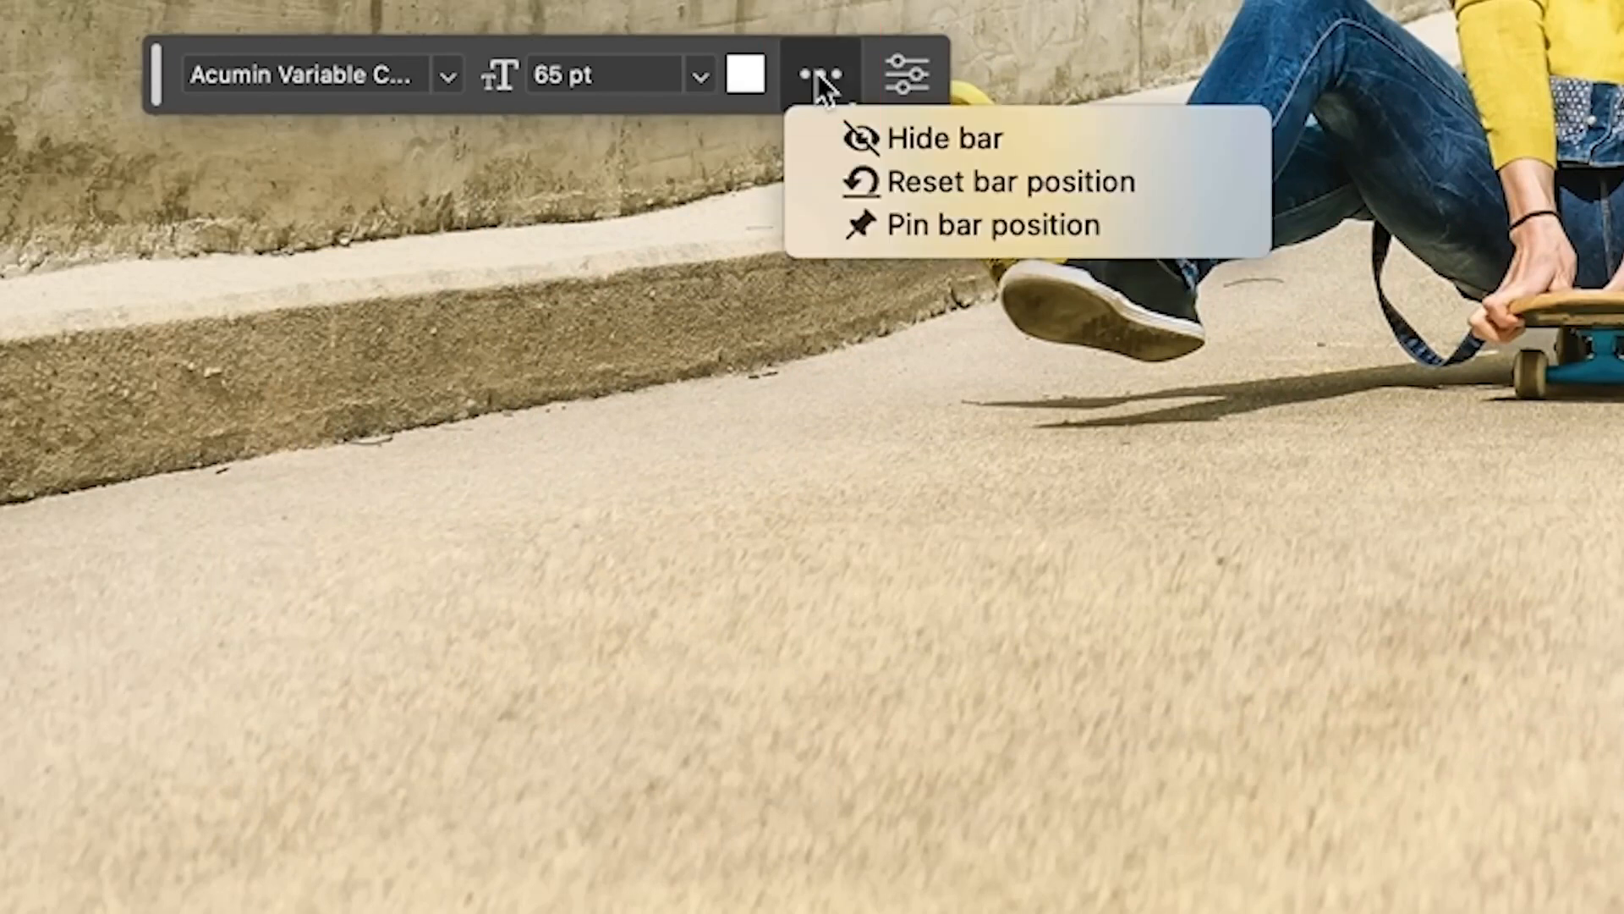
pyautogui.click(987, 217)
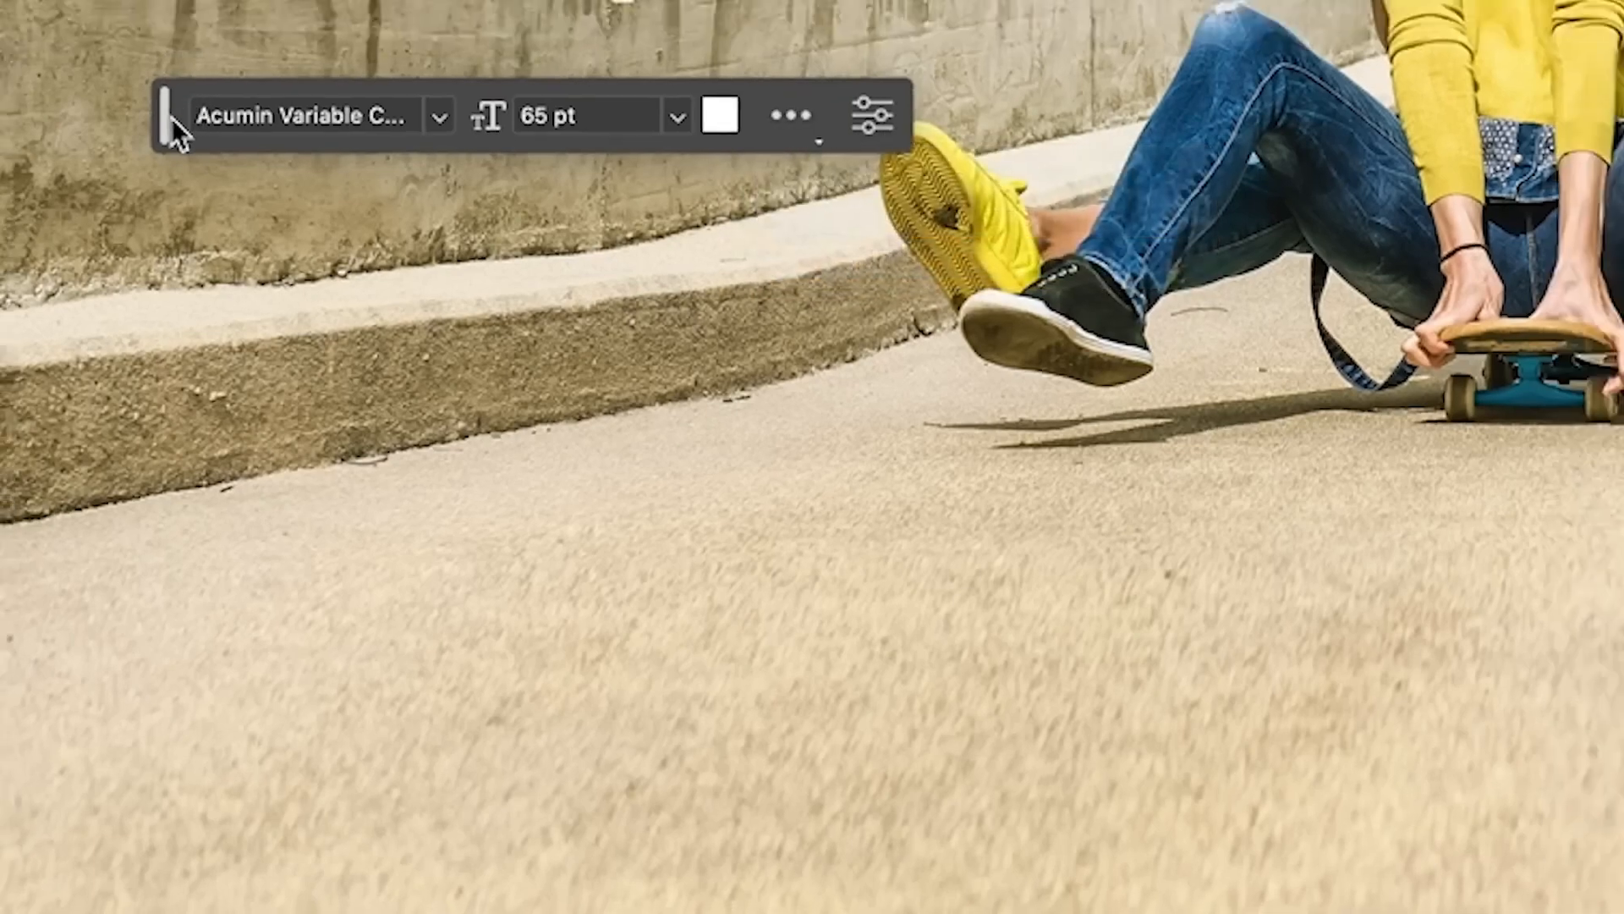
pyautogui.moveTo(161, 76); pyautogui.dragTo(622, 872)
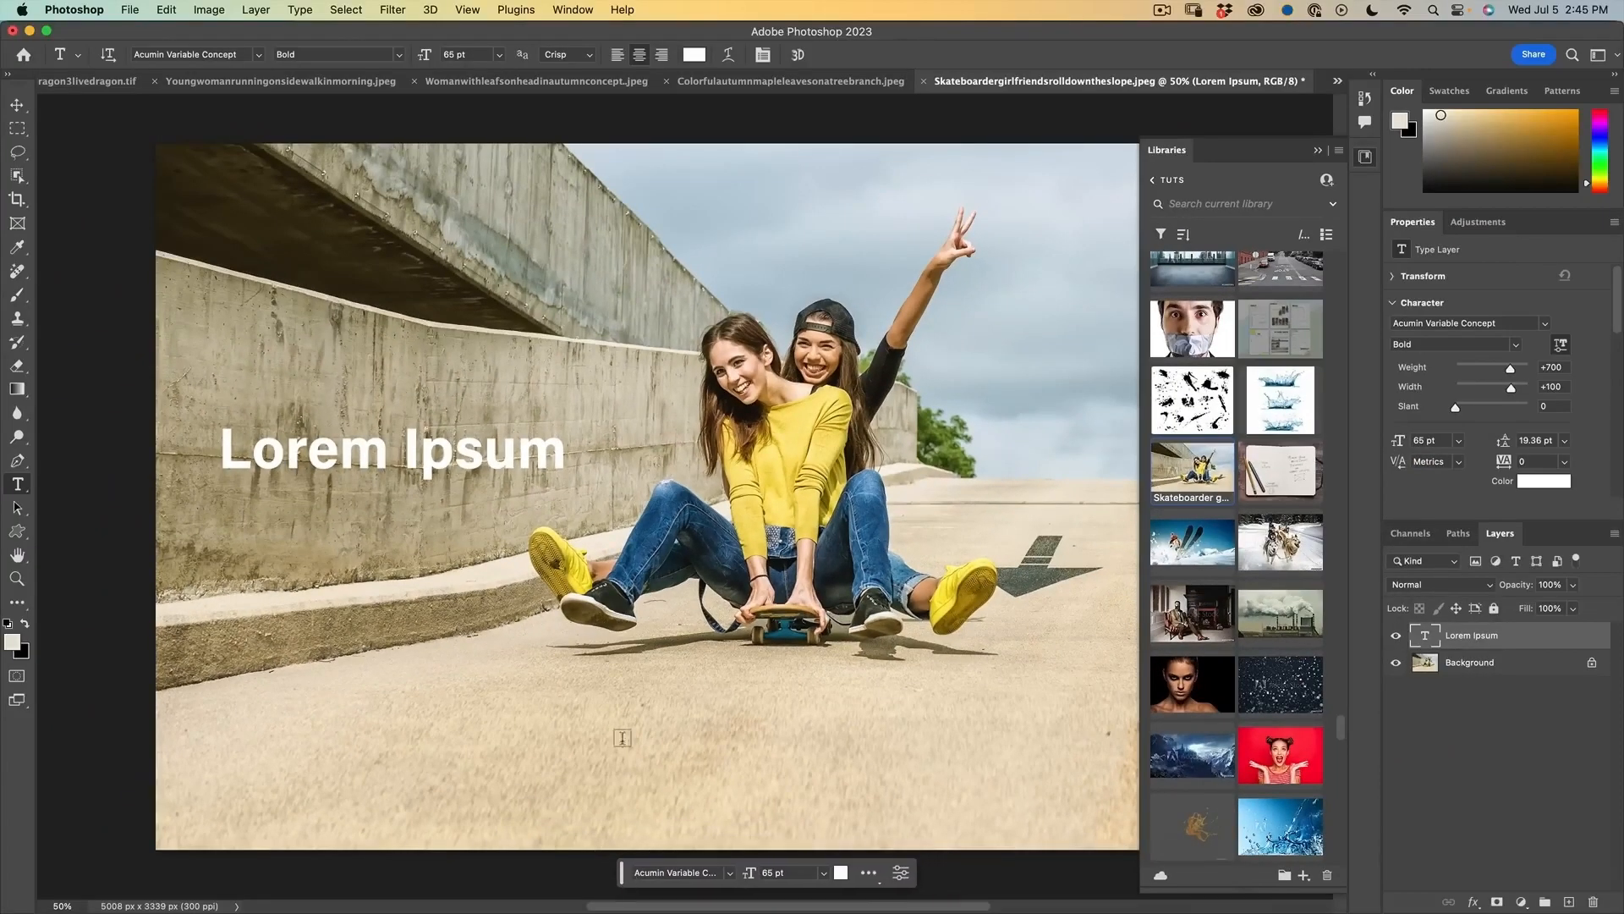
# Place a second 65 pt "Lorem Ipsum" text below the first, across the curb, and return to the Move tool.
pyautogui.click(16, 105)
pyautogui.click(17, 485)
pyautogui.click(434, 639)
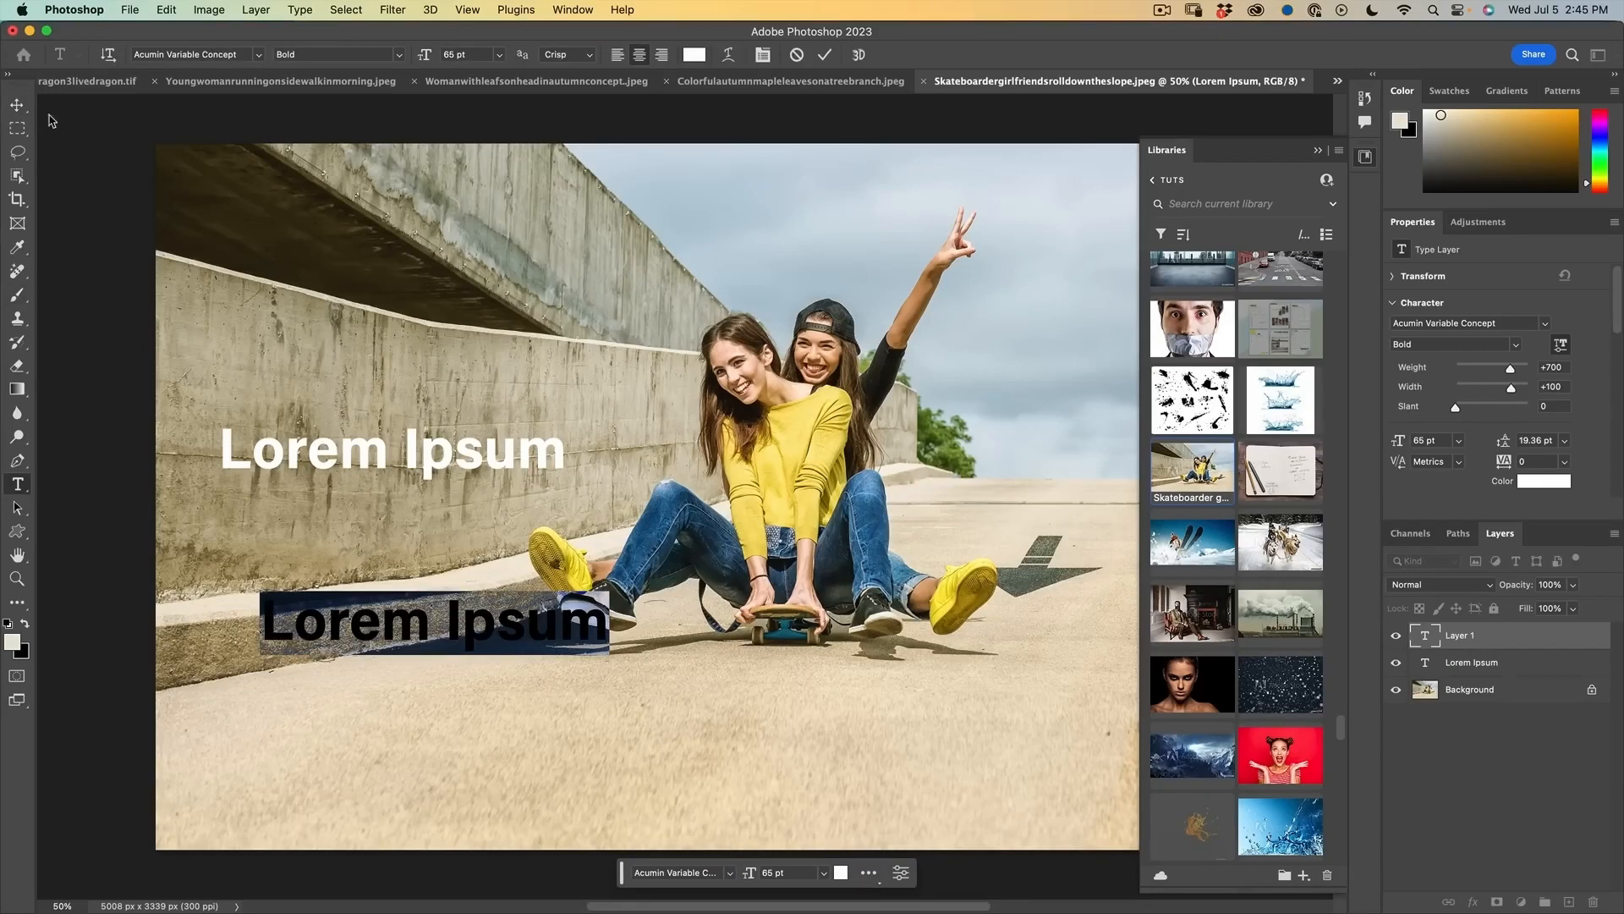
pyautogui.click(21, 105)
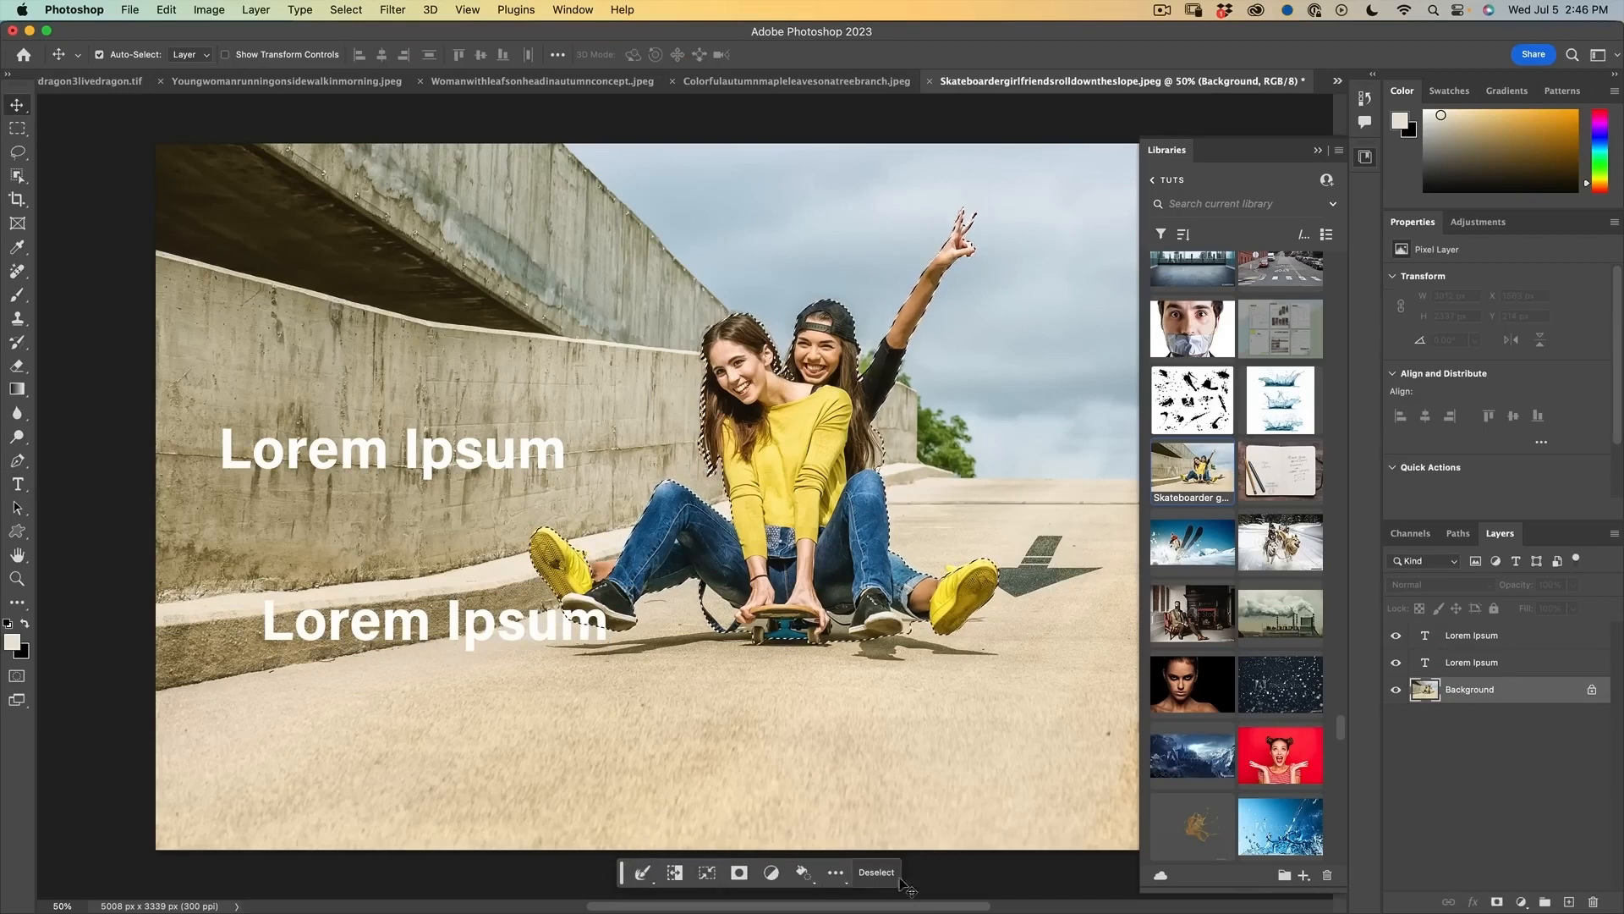